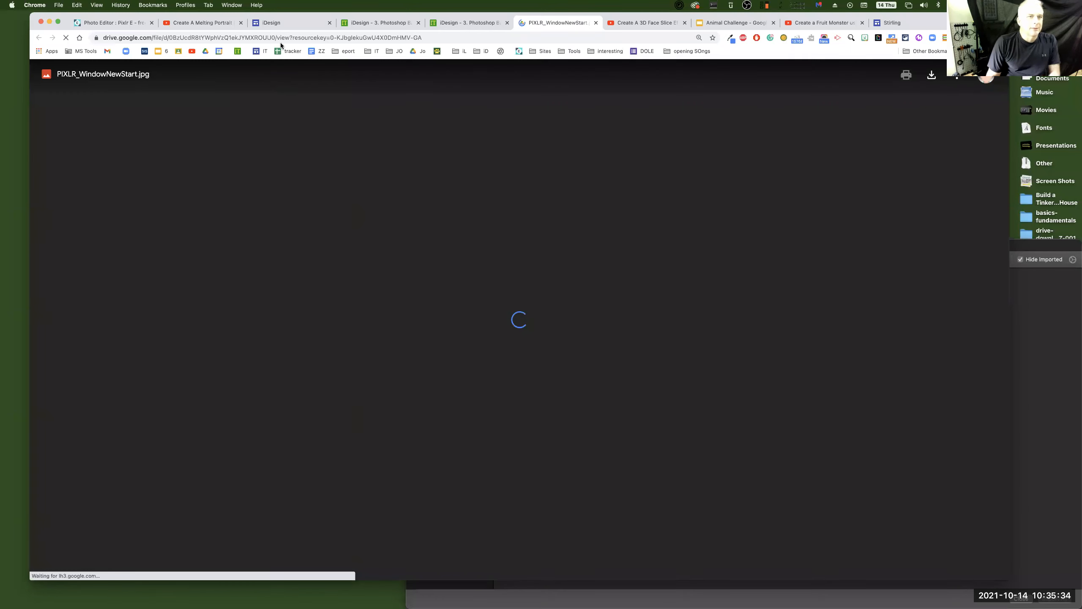
Step: Open the left-hand Window samples slideshow from the iDesign Photoshop Basics page and examine its before-and-after examples
click(281, 40)
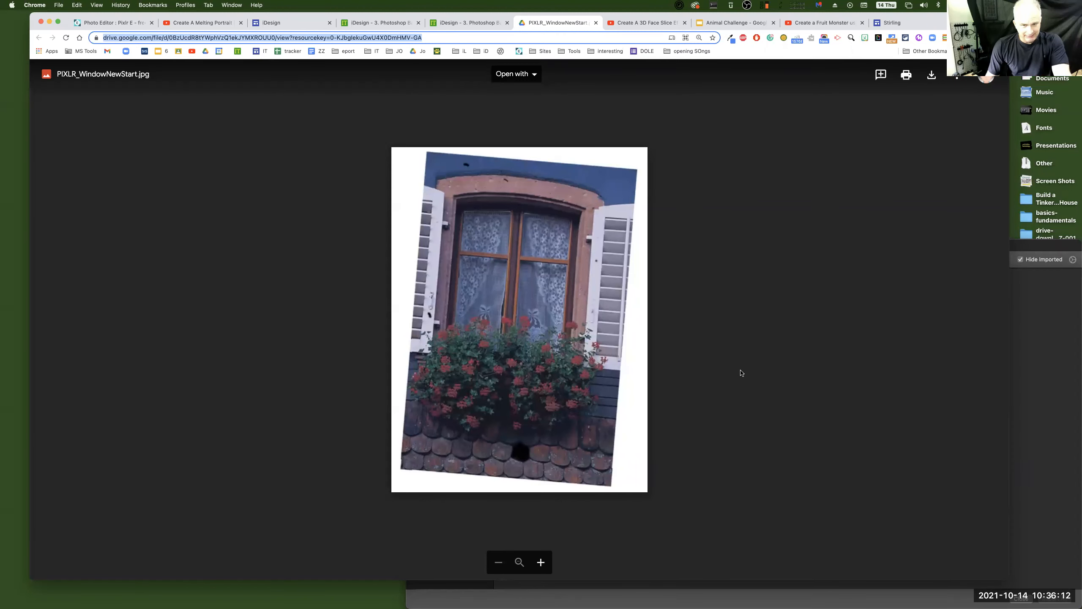
click(447, 23)
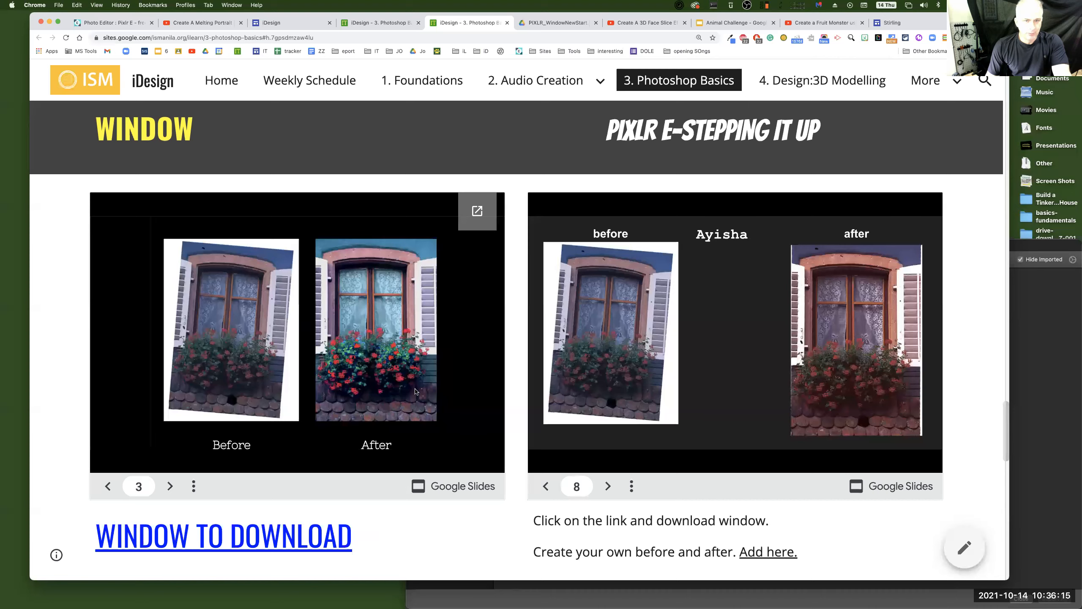
click(478, 211)
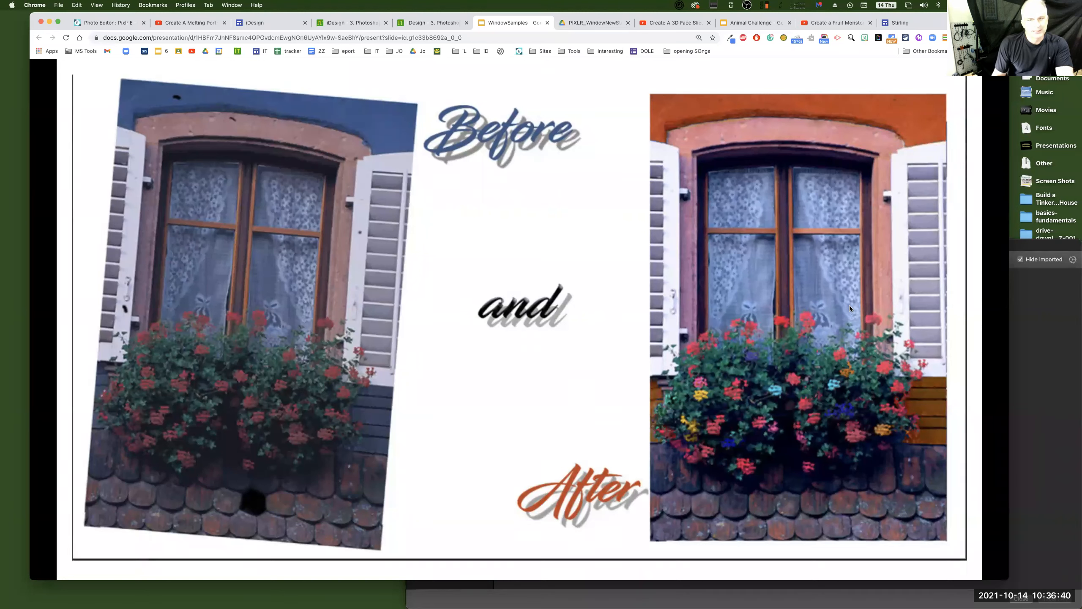
click(559, 370)
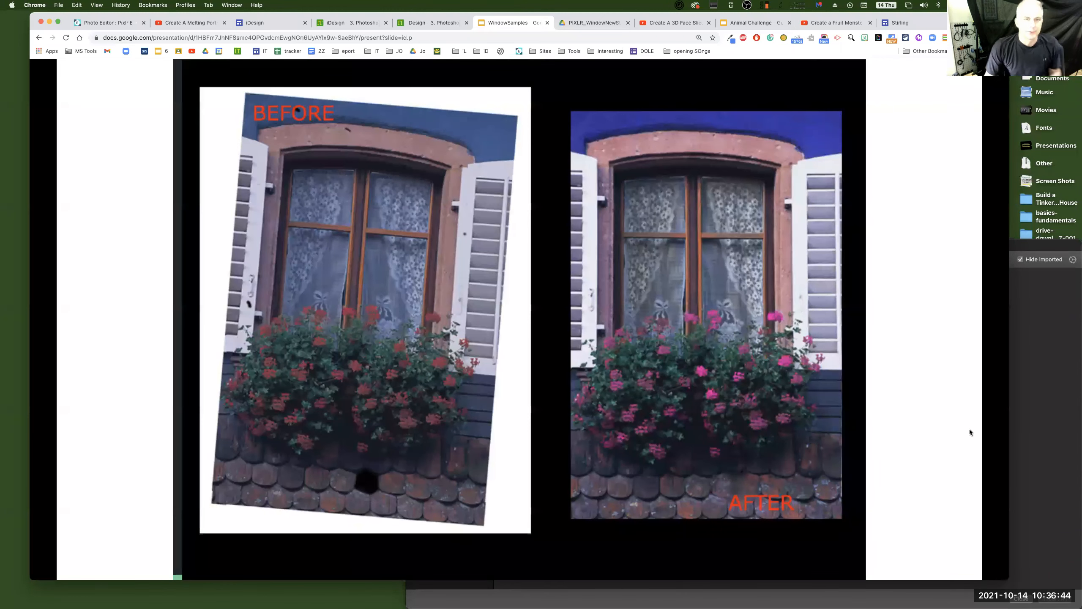
click(831, 384)
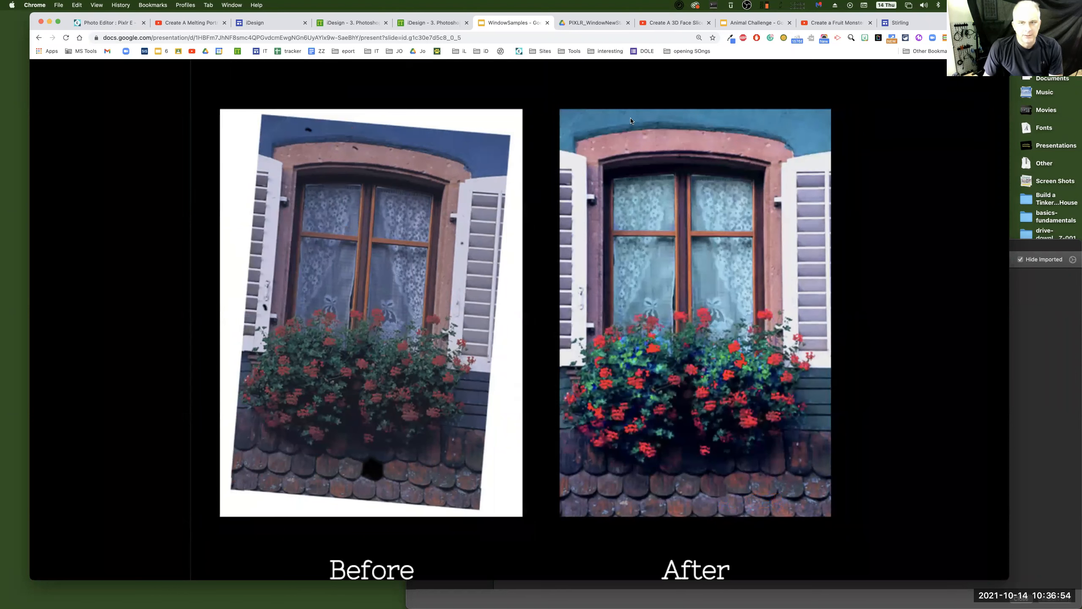
click(821, 351)
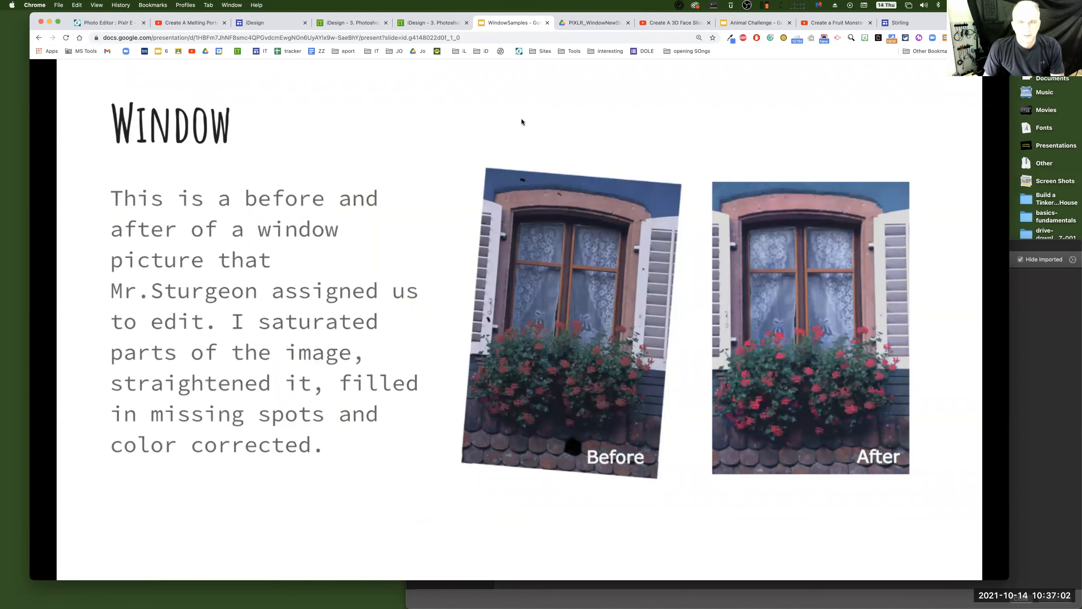
Step: Return to the iDesign page, open the iDesign 2021 Window Before and After slideshow and examine the student edits
click(427, 24)
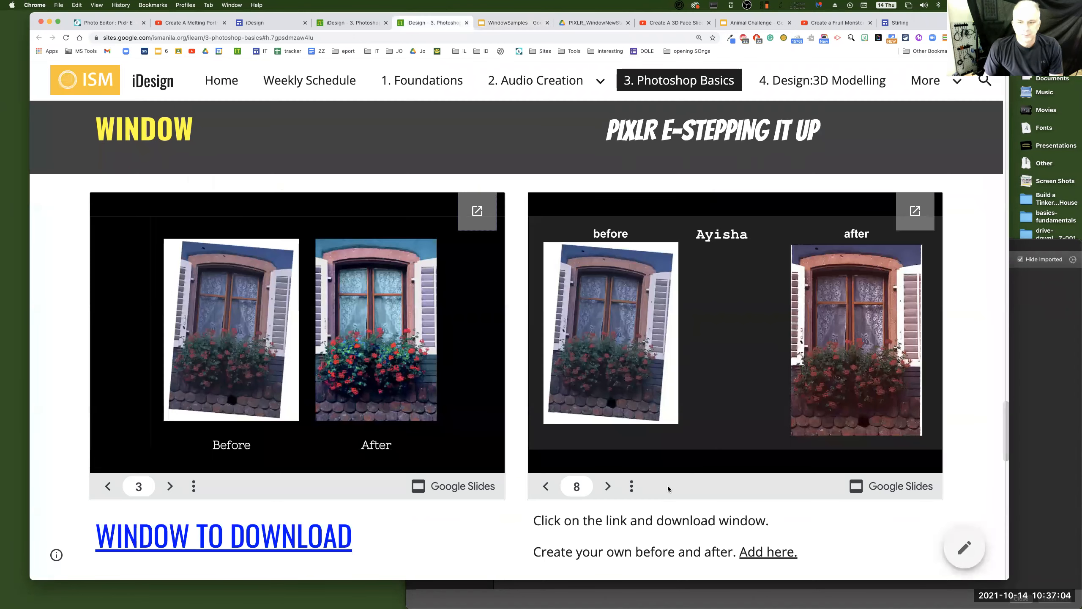
click(604, 488)
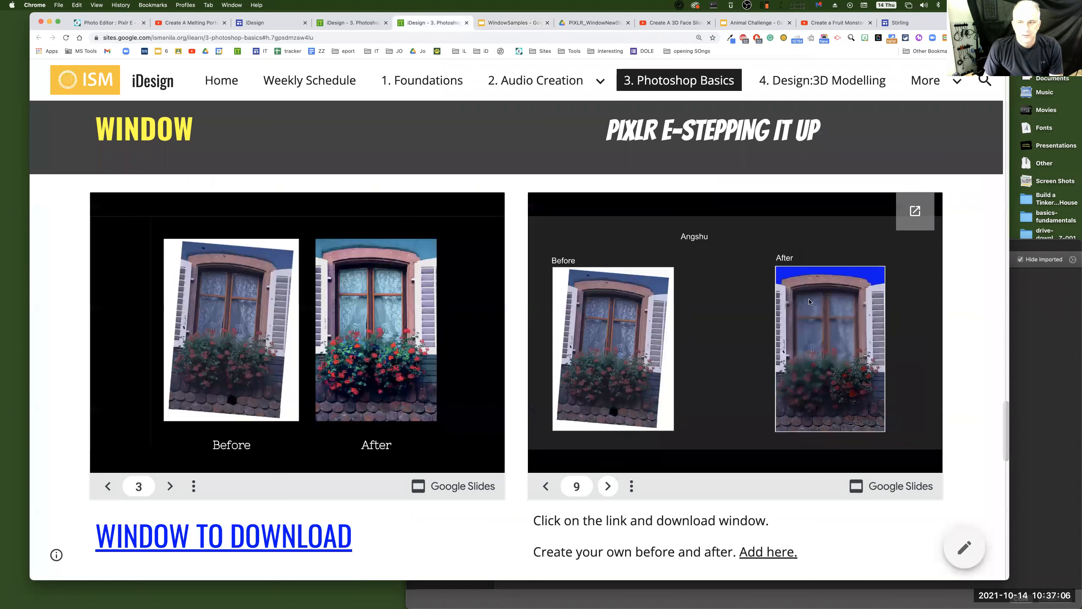
click(916, 211)
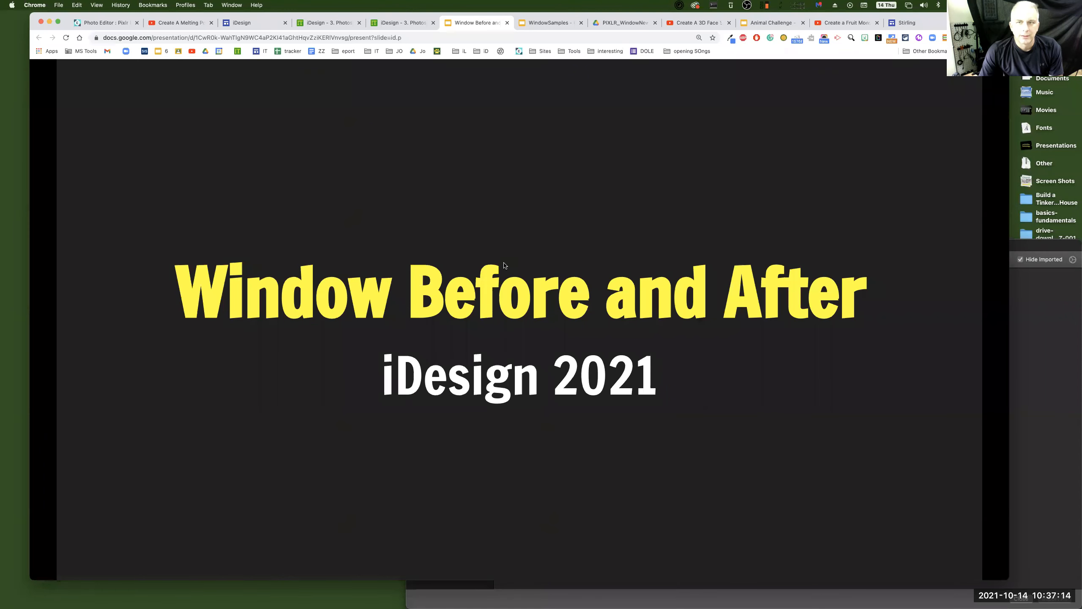
click(504, 265)
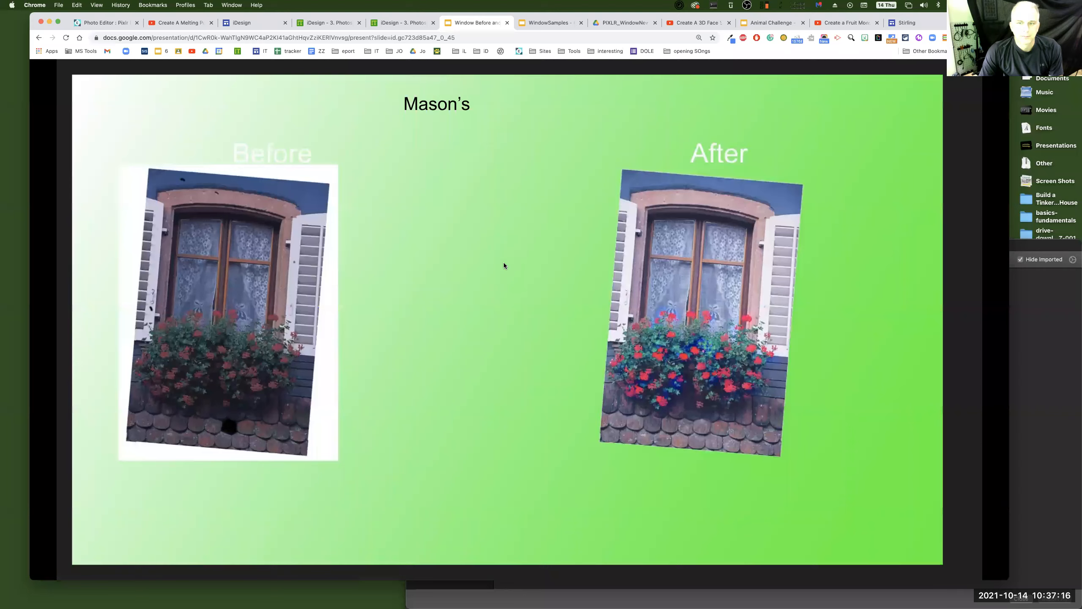
click(504, 265)
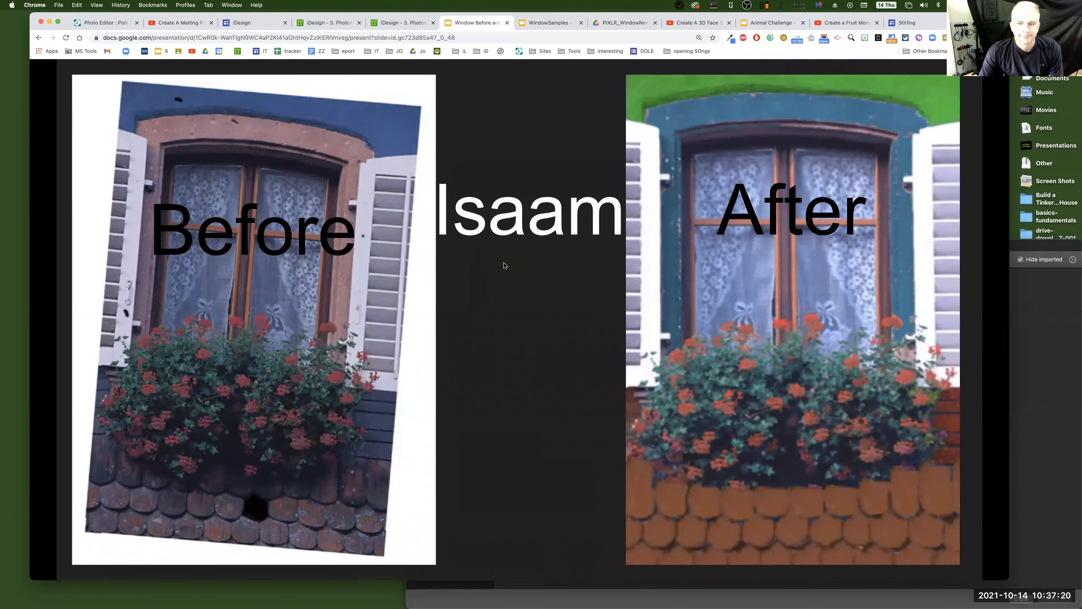
click(504, 265)
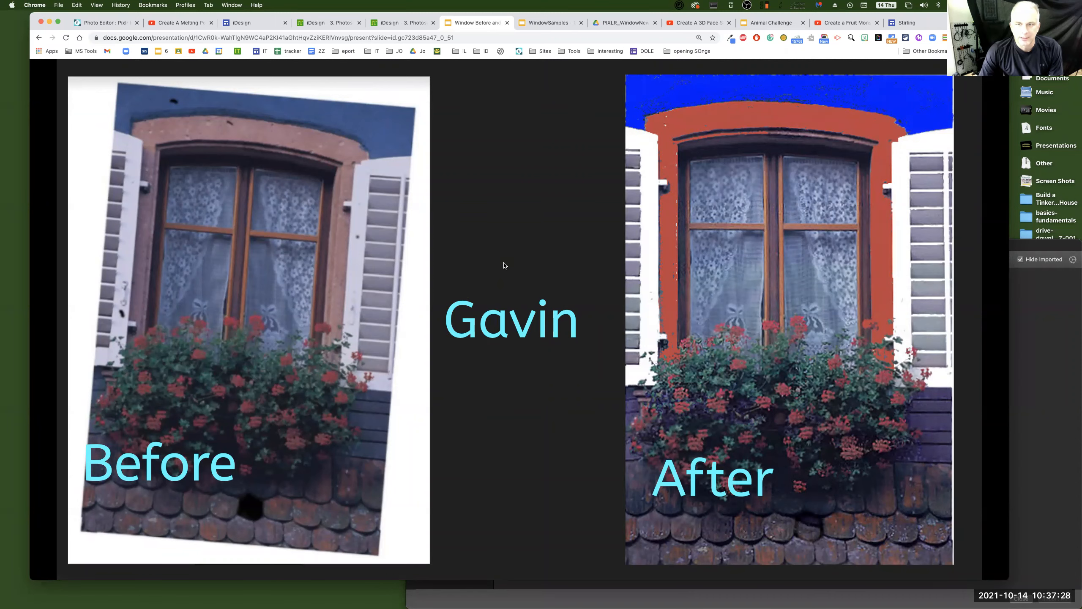
click(504, 265)
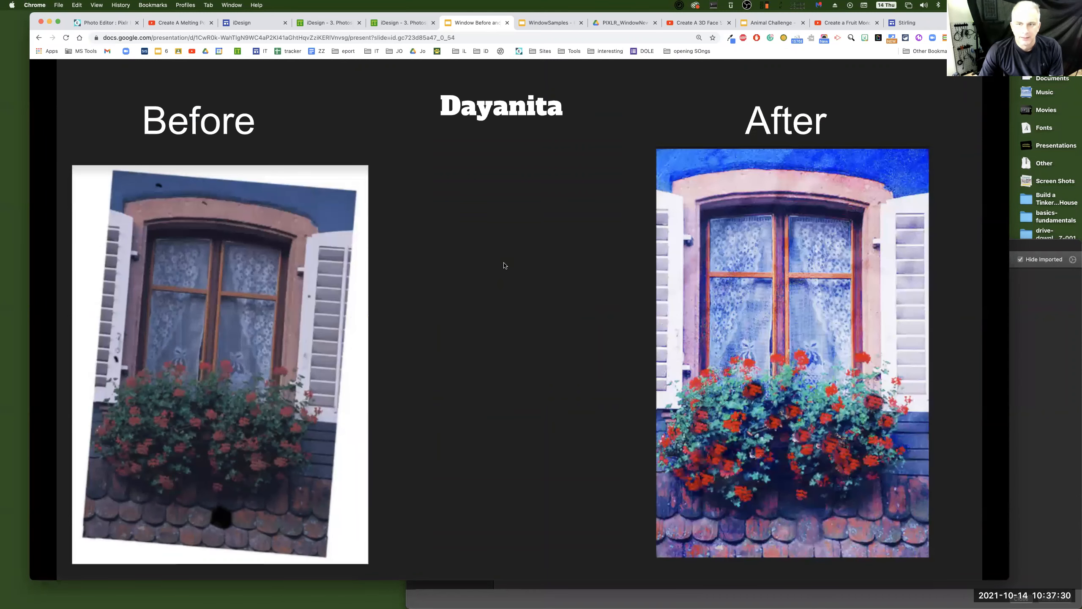
click(504, 265)
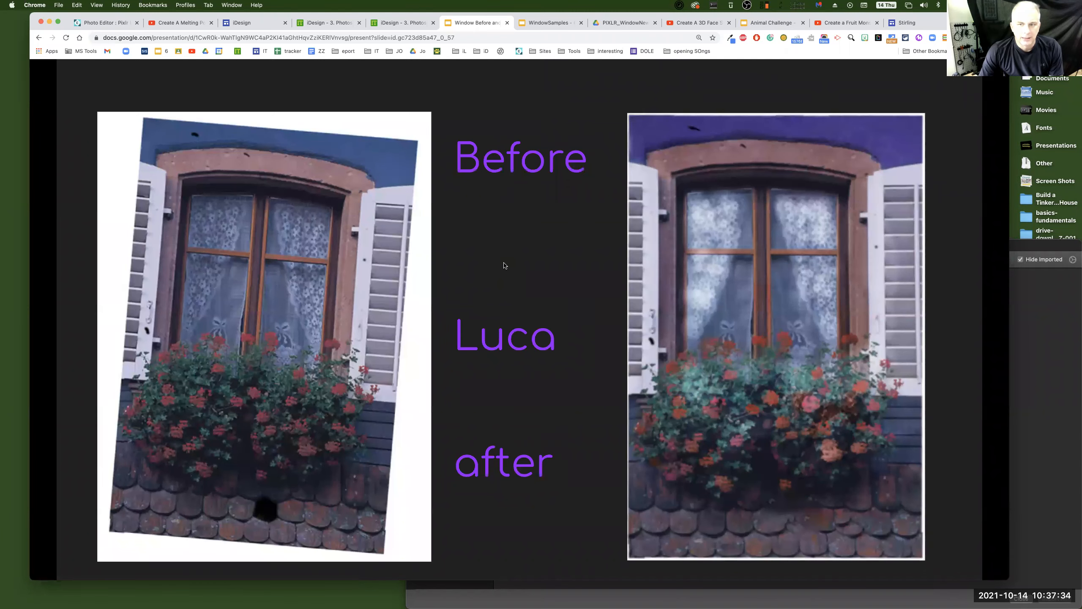
click(504, 265)
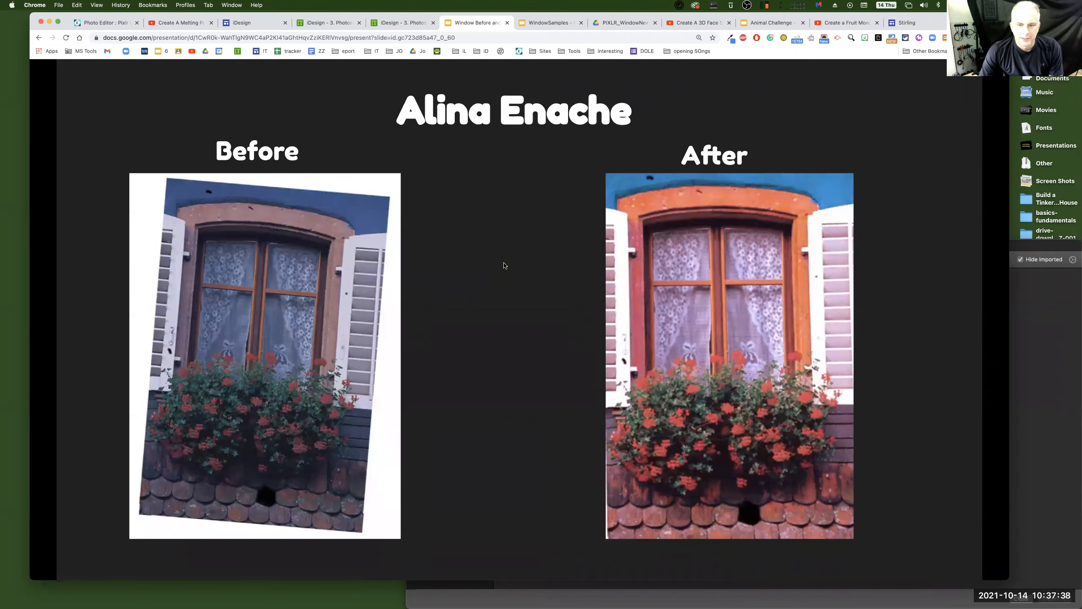
click(503, 265)
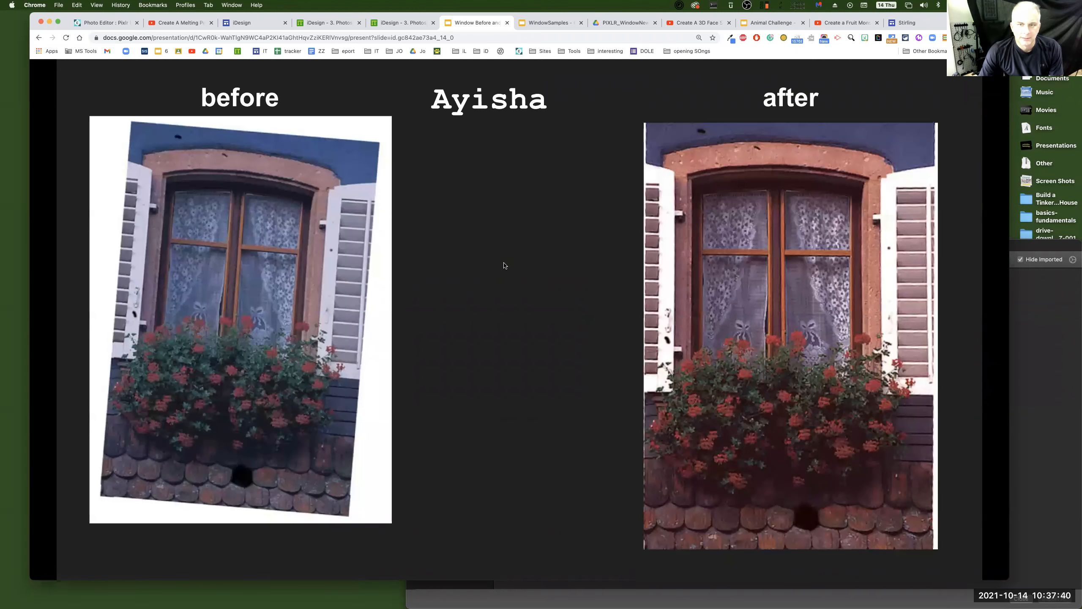
click(715, 144)
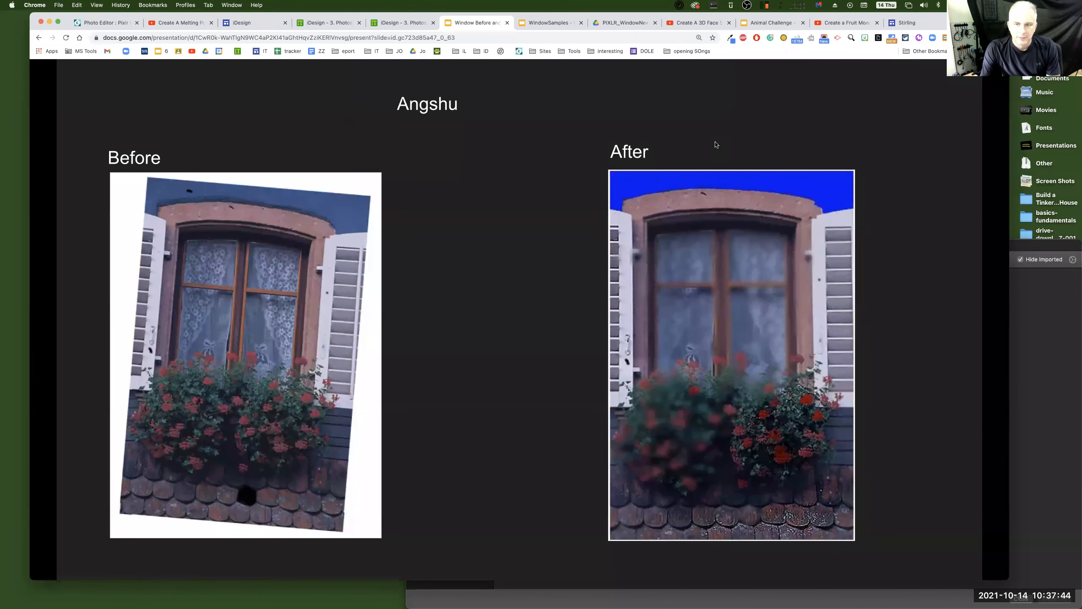
click(715, 145)
click(716, 145)
click(715, 145)
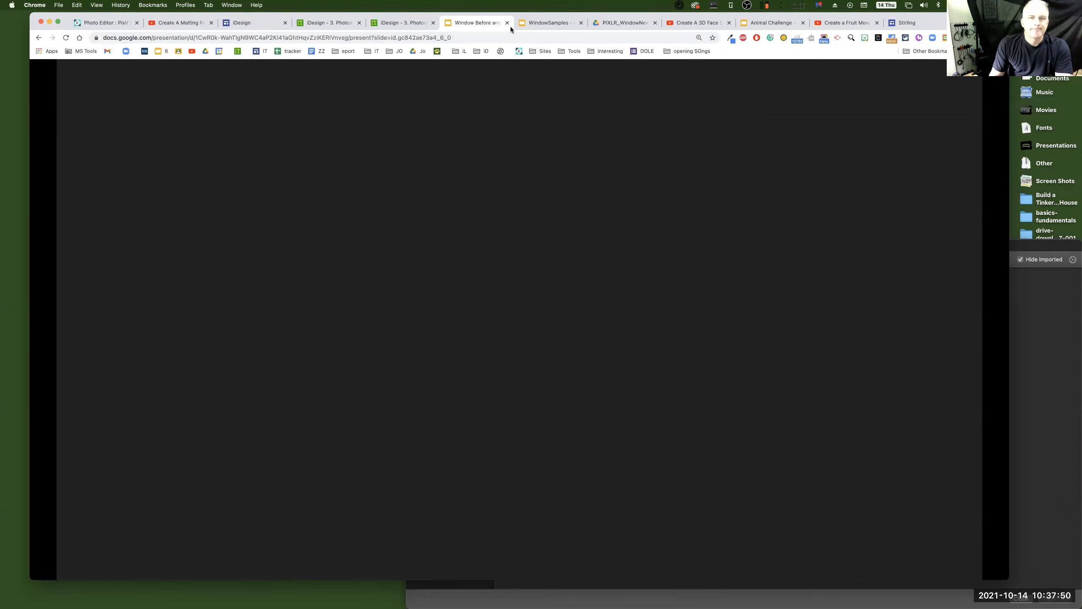
Step: Close both example slideshows and their iDesign page, and save the PIXLR_WindowNewStart image to the Downloads folder
key(super+w)
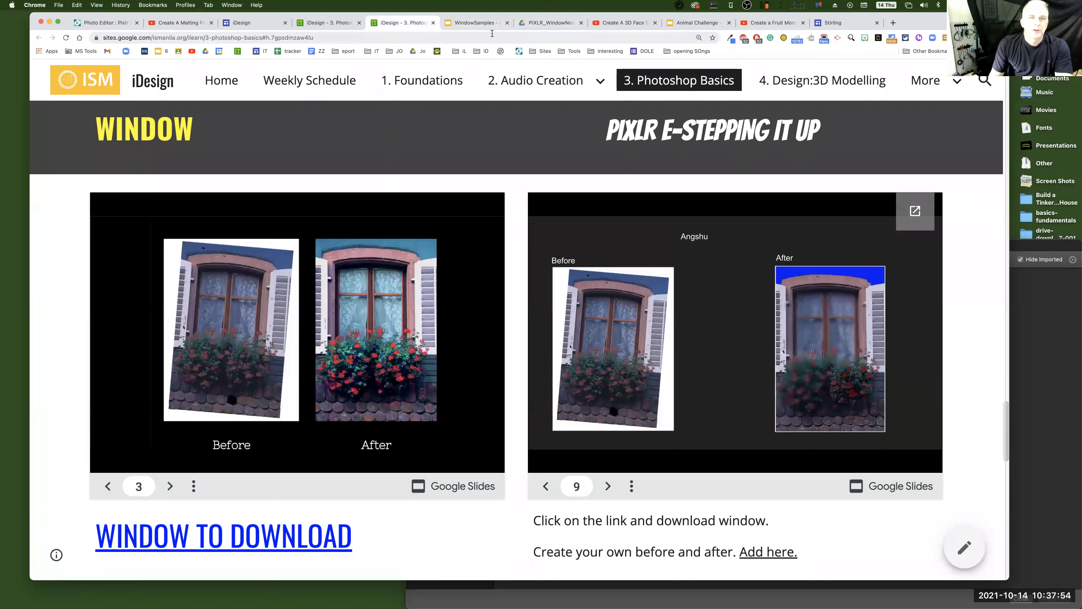
click(507, 23)
click(435, 24)
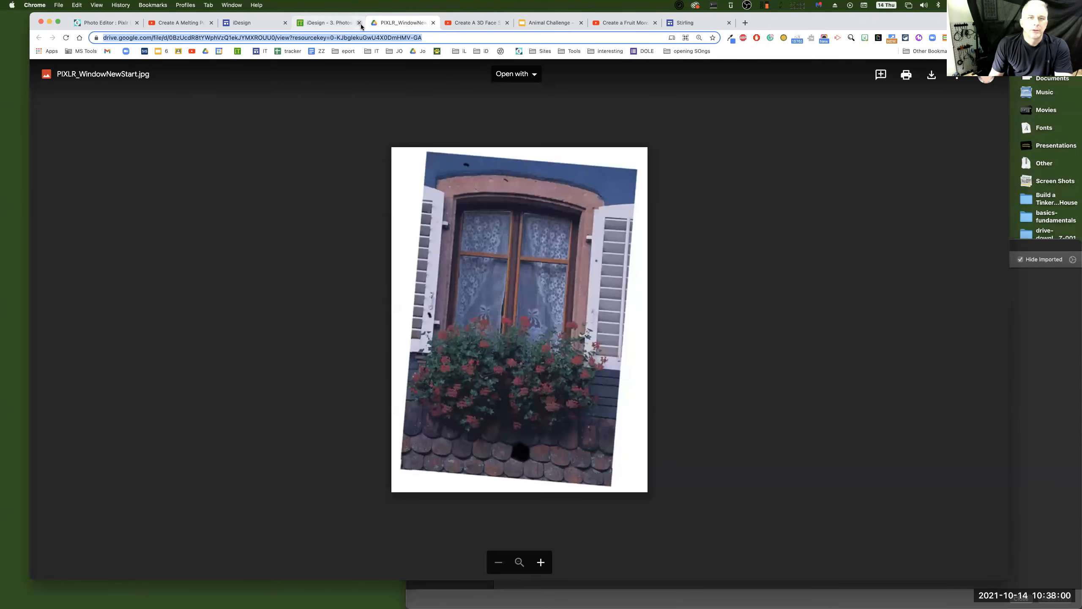
click(931, 78)
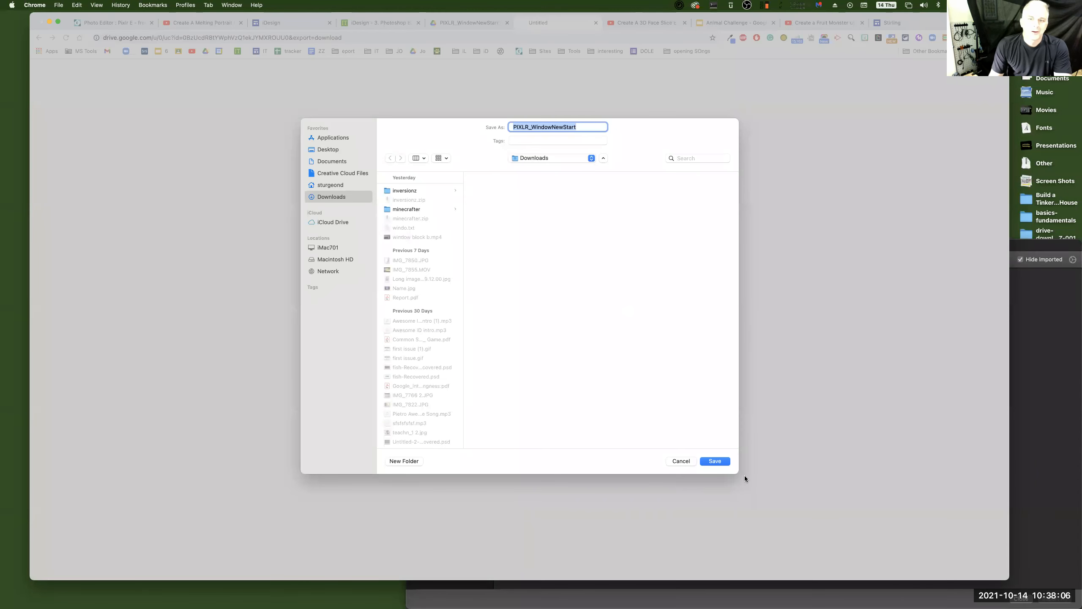
click(703, 461)
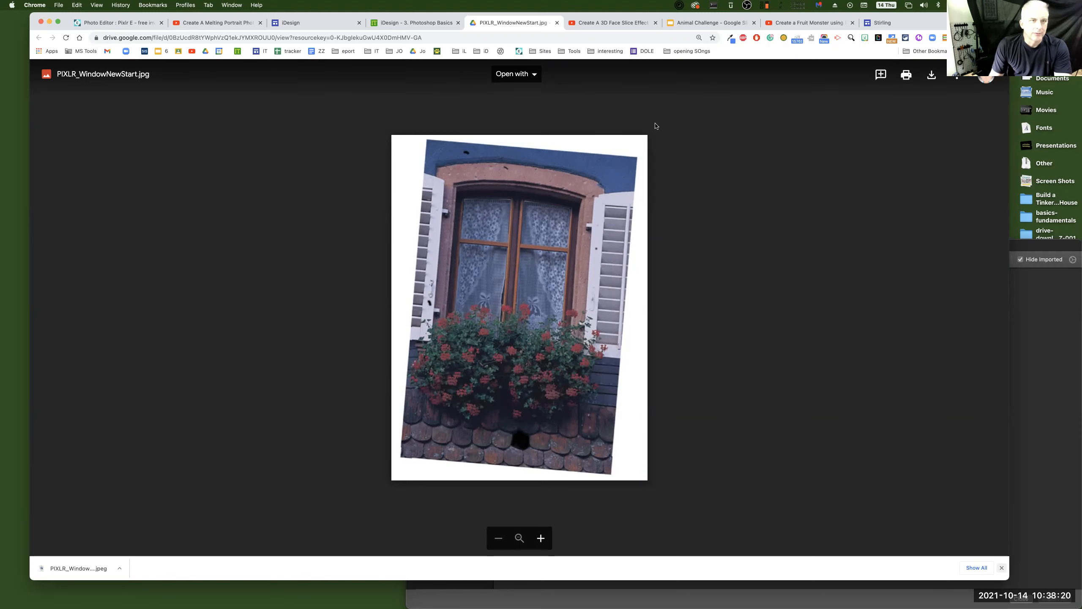
Step: Switch to the Pixlr E editor and open PIXLR_WindowNewStart (1).jpeg from the Desktop
click(121, 25)
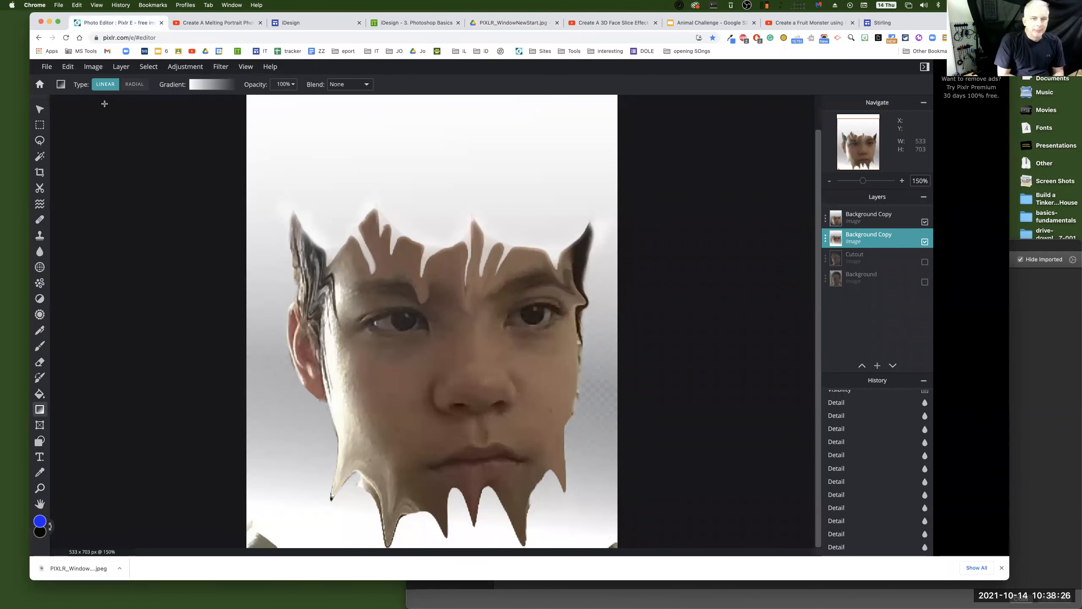
click(46, 67)
click(62, 93)
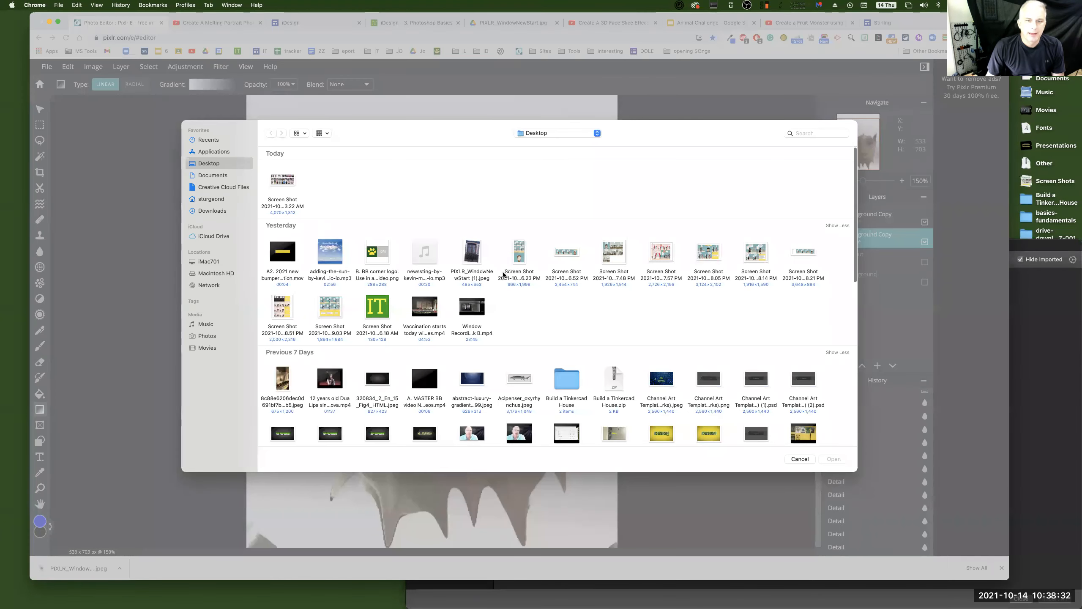
click(473, 256)
click(833, 459)
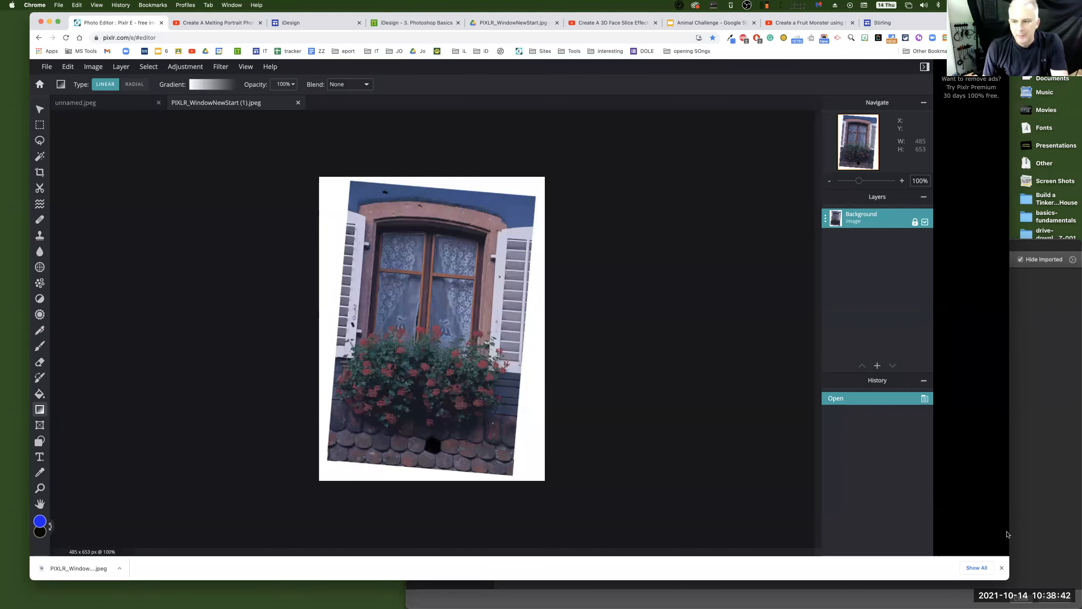
Step: Dismiss the browser's download bar, slightly enlarge the browser window and nudge it upward
click(1003, 568)
drag(1004, 575, 1009, 578)
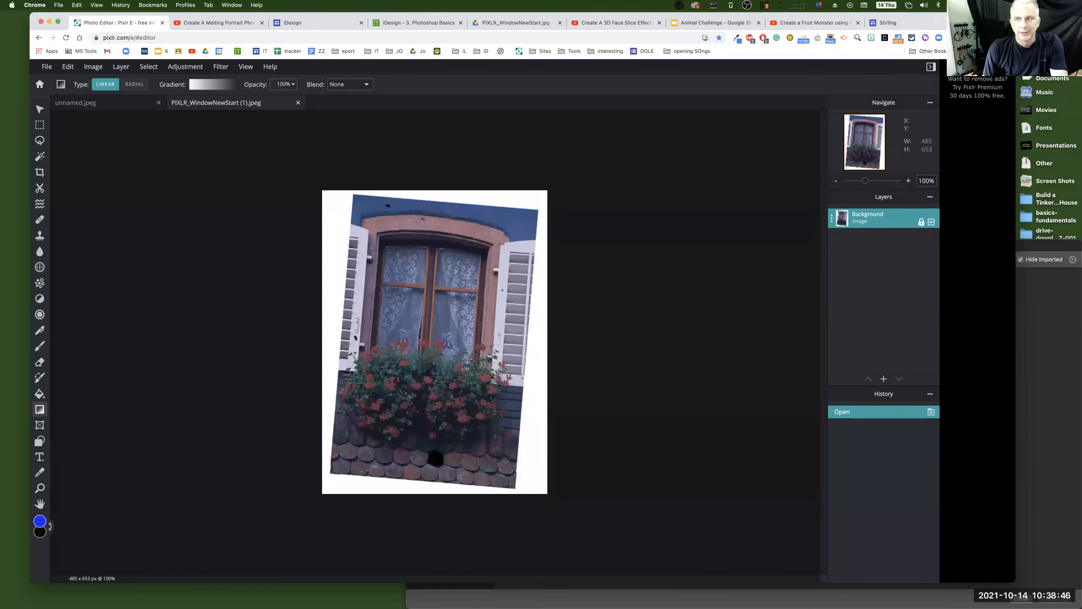
drag(937, 16, 938, 14)
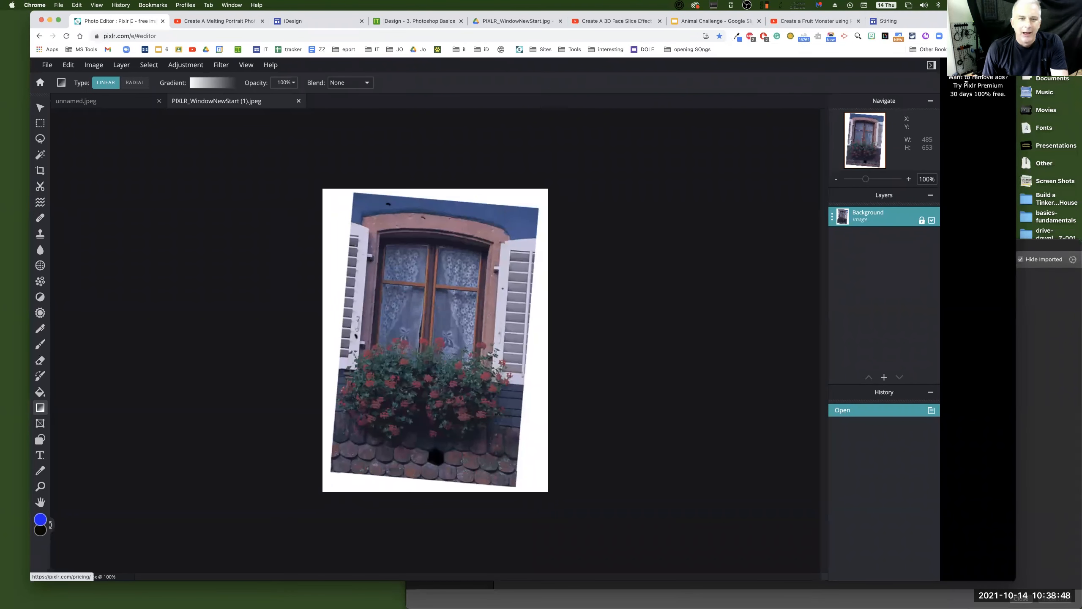
Step: Unlock the Background layer and duplicate it
click(922, 220)
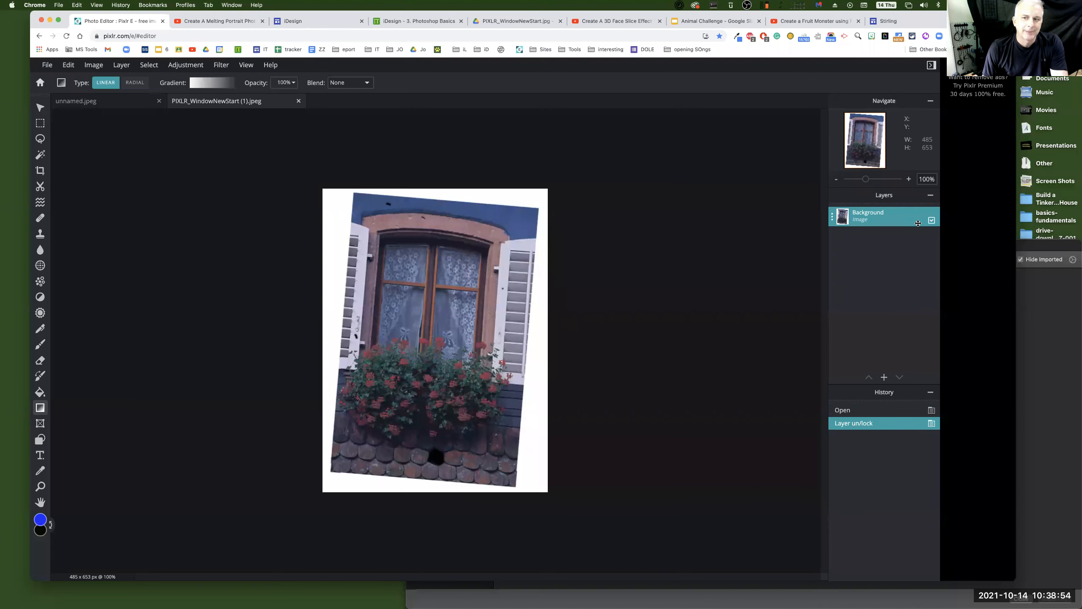
click(832, 217)
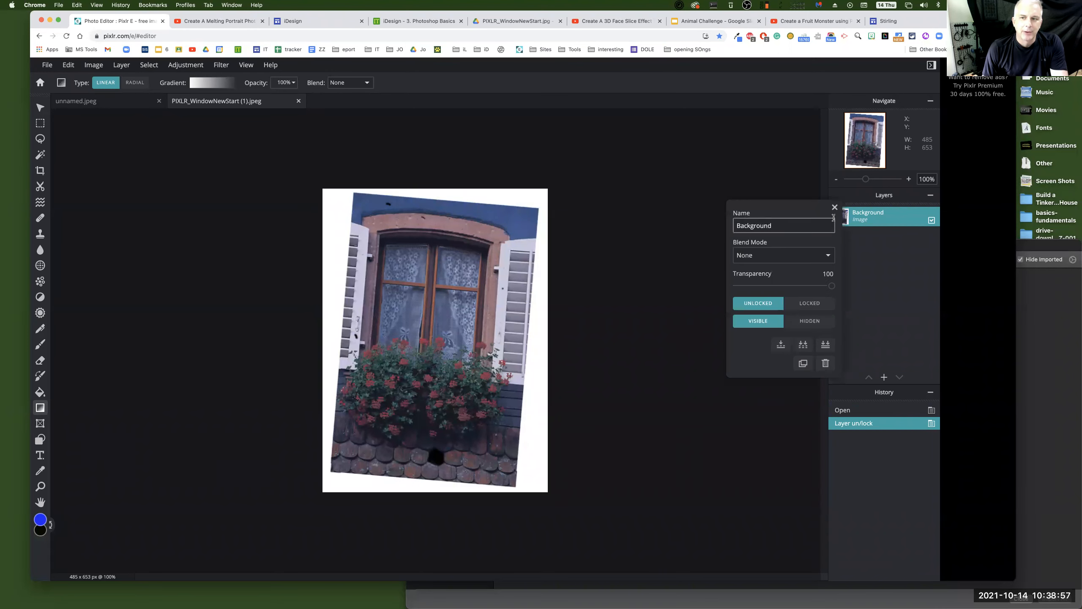
click(803, 363)
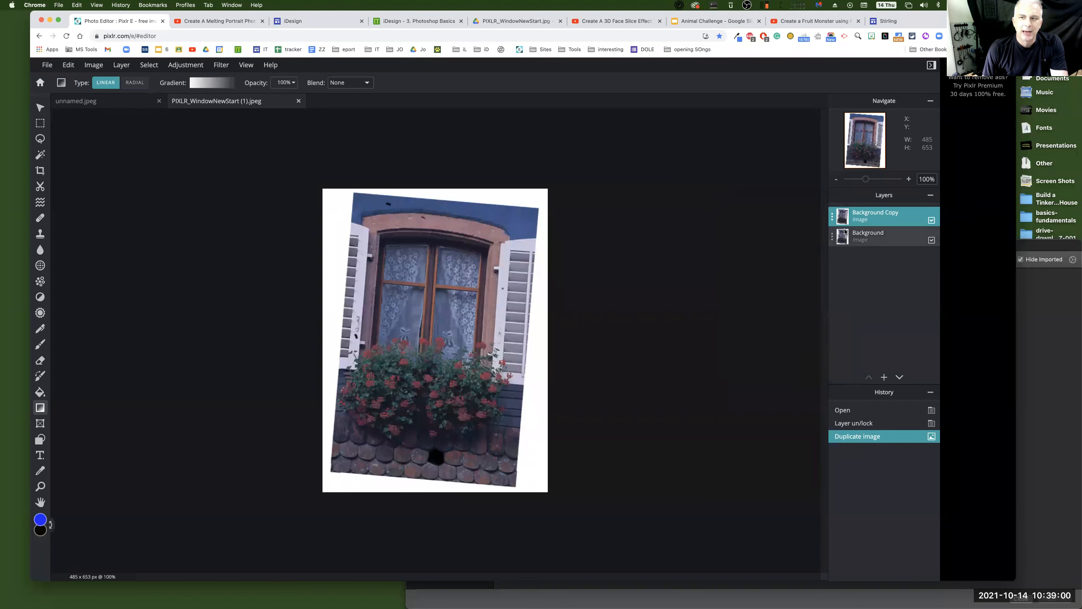
Step: Rename the duplicated background layer to "orig"
click(832, 217)
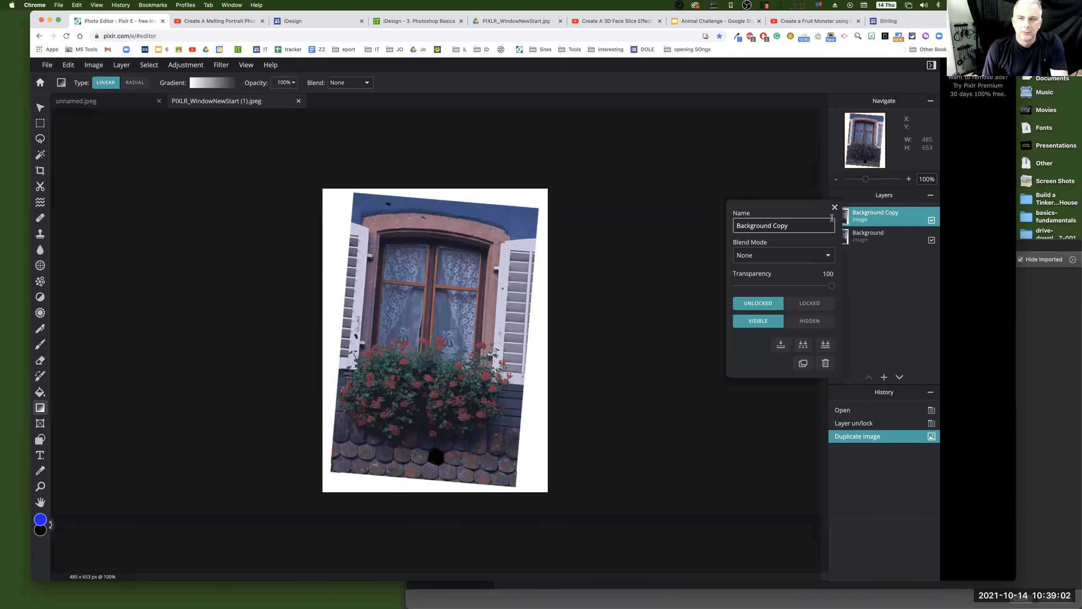
triple_click(789, 227)
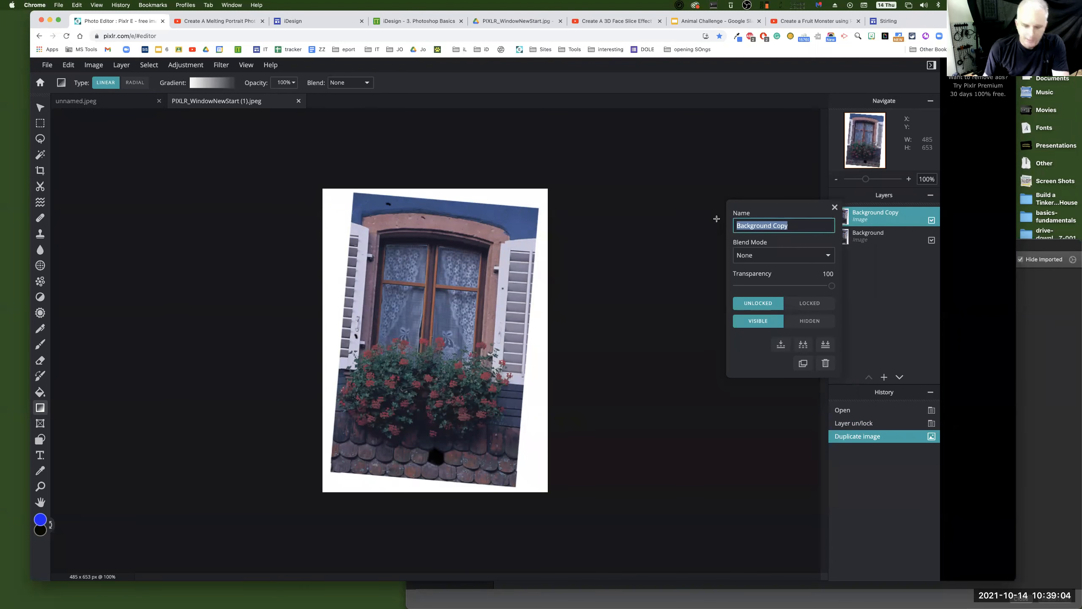
text(orig)
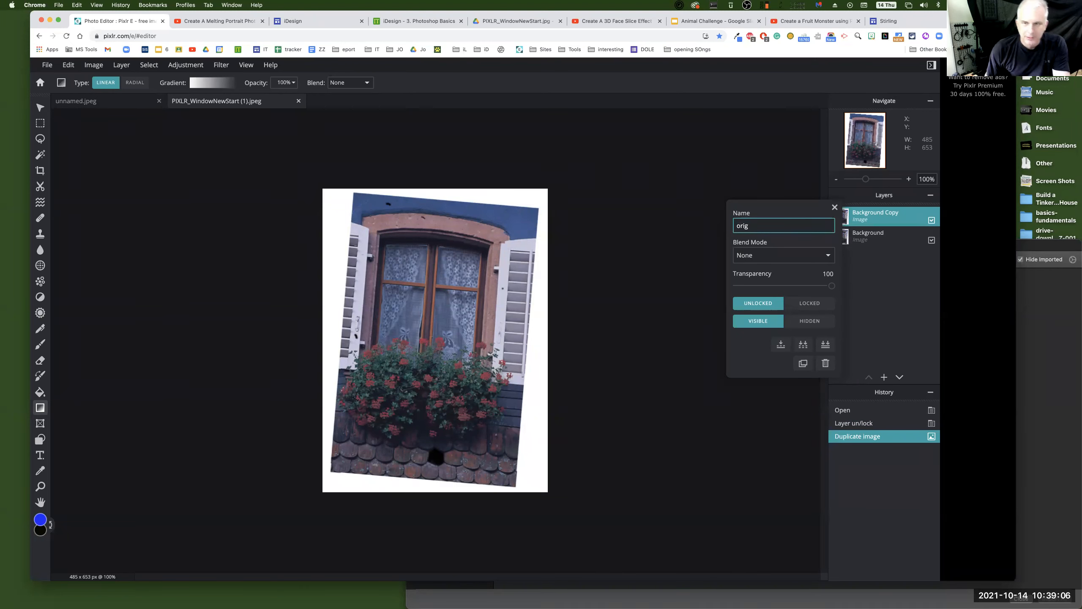
key(Return)
Step: Rename the Background layer to "working"
click(877, 238)
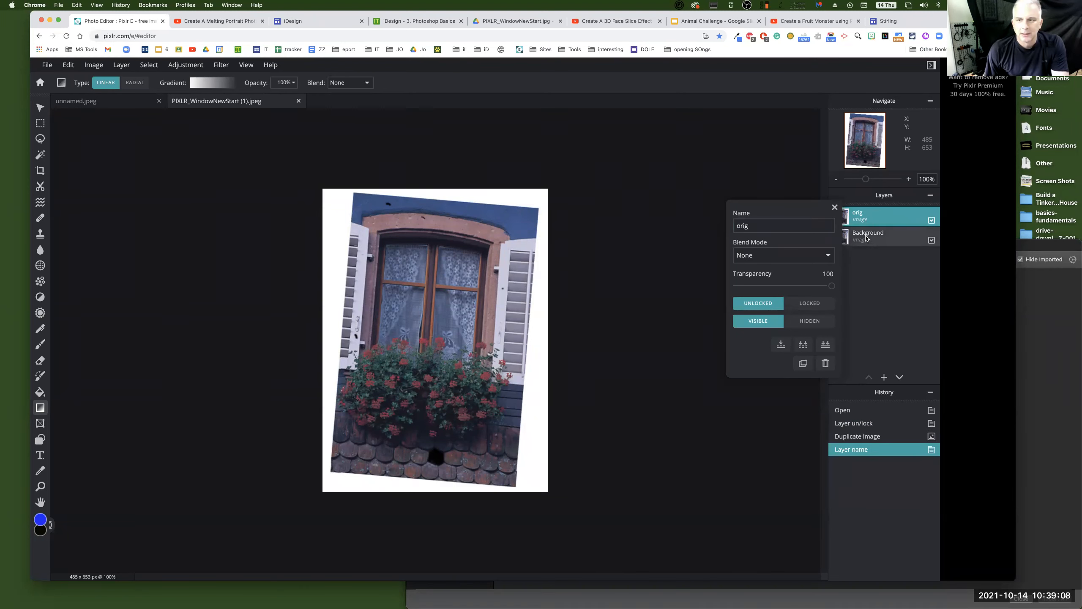
click(832, 237)
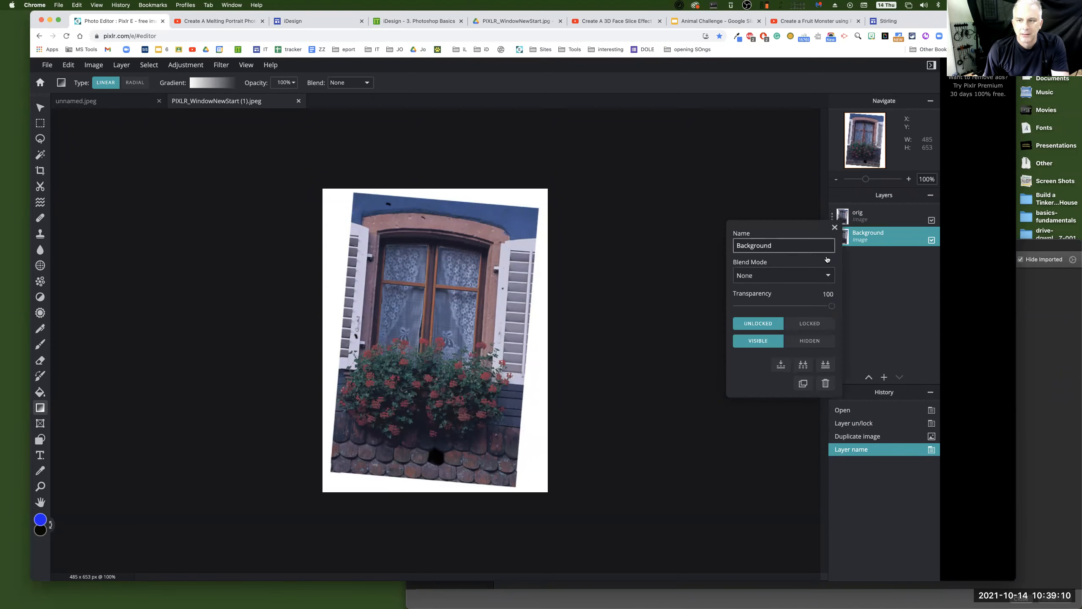
double_click(786, 246)
text(working)
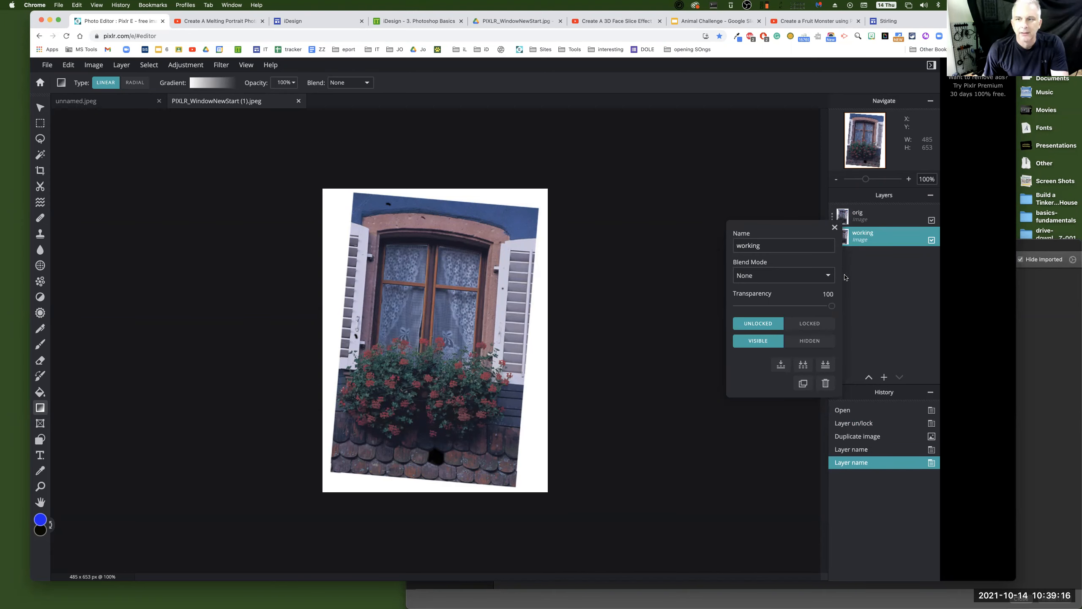
Step: Move the working layer above the orig layer and hide the orig layer
click(831, 238)
drag(831, 238, 834, 215)
click(932, 241)
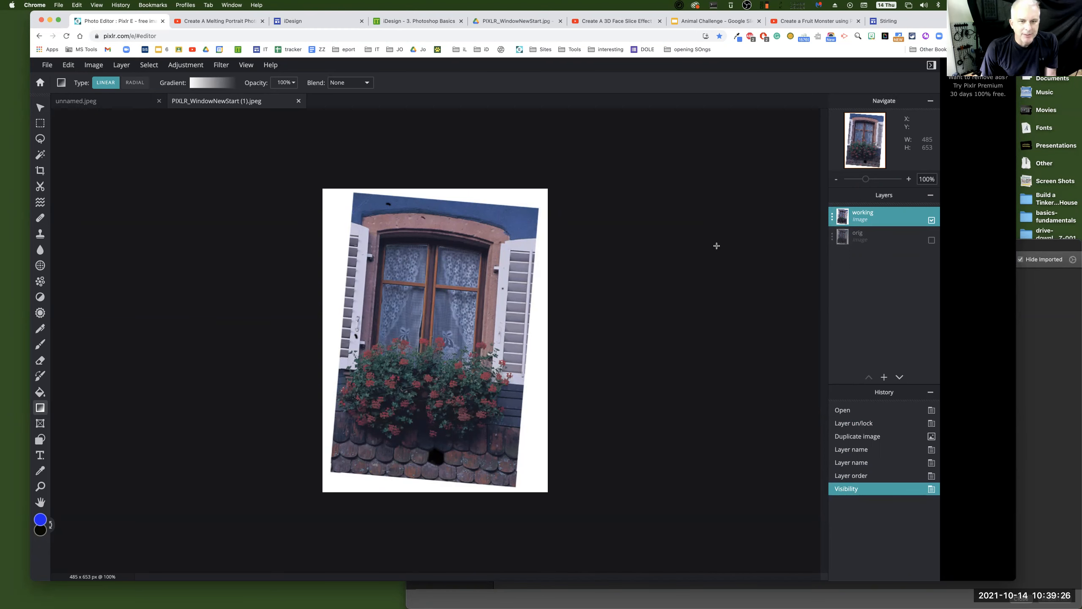
click(909, 179)
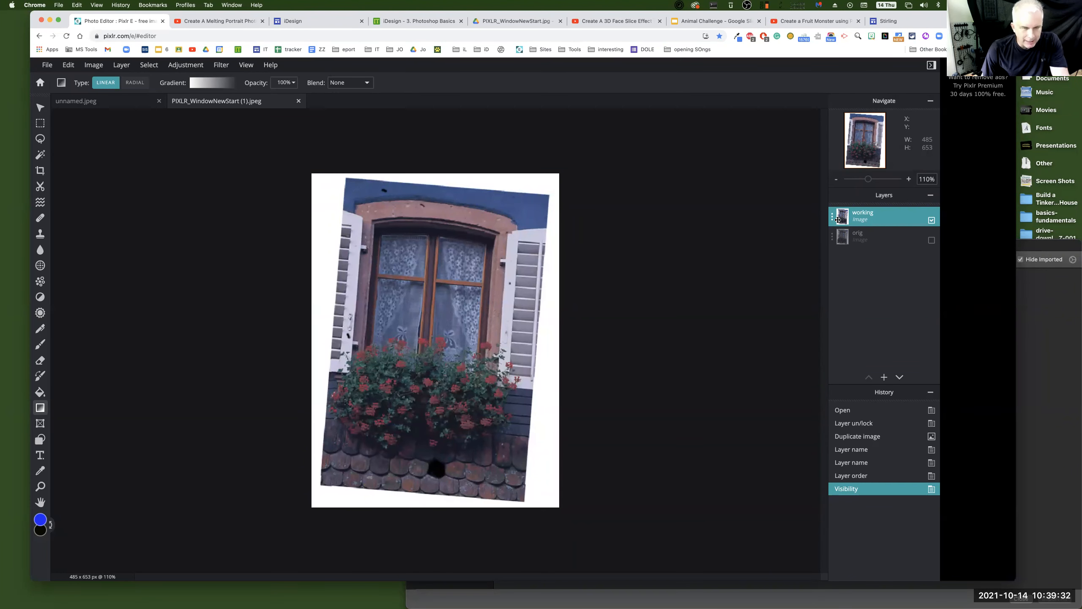
key(super+t)
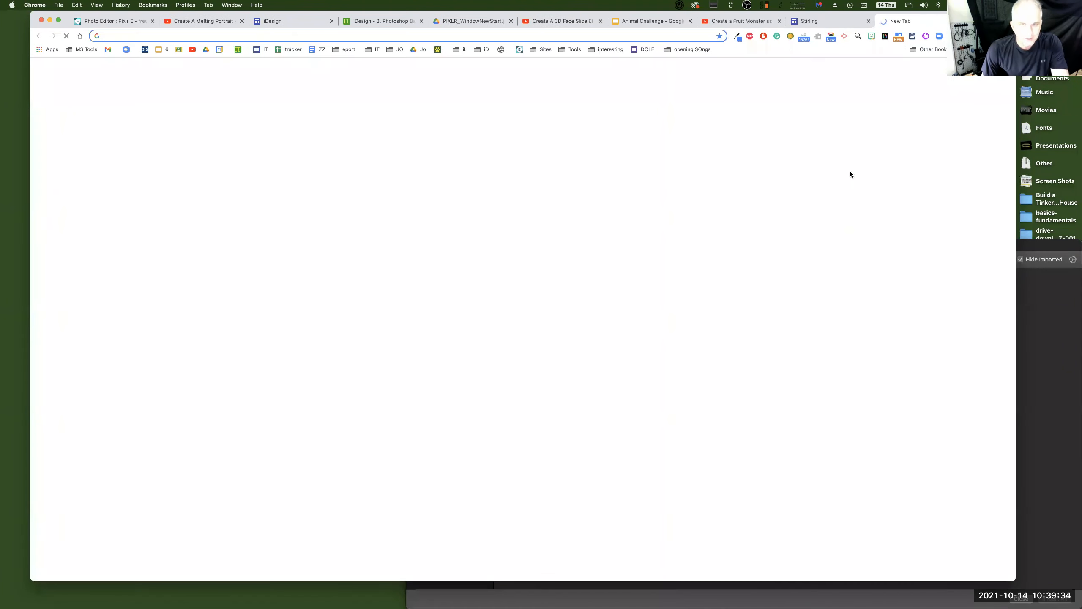
click(128, 22)
click(67, 65)
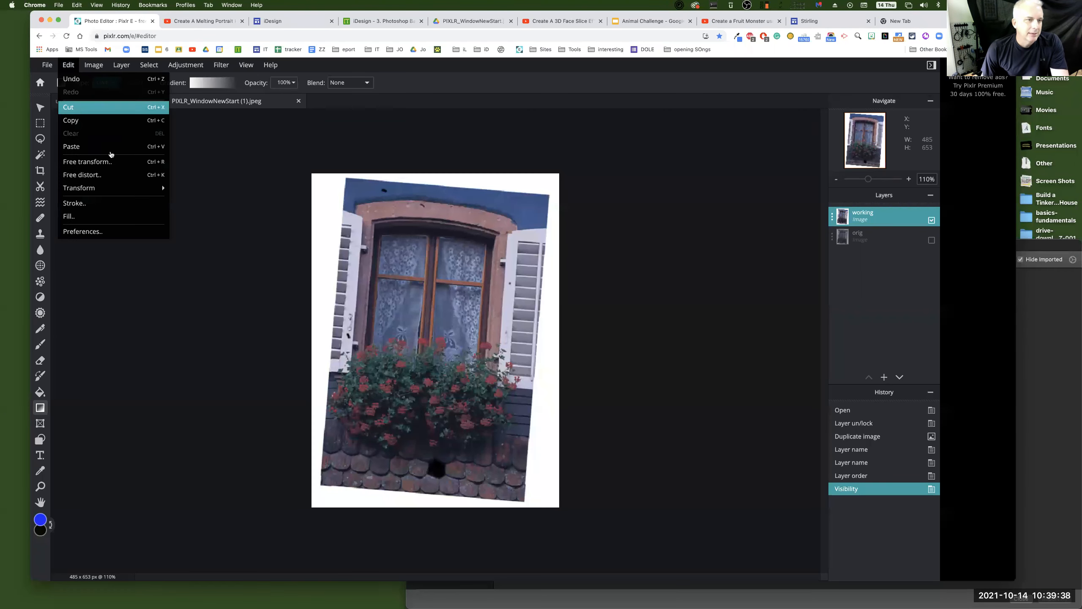
click(129, 166)
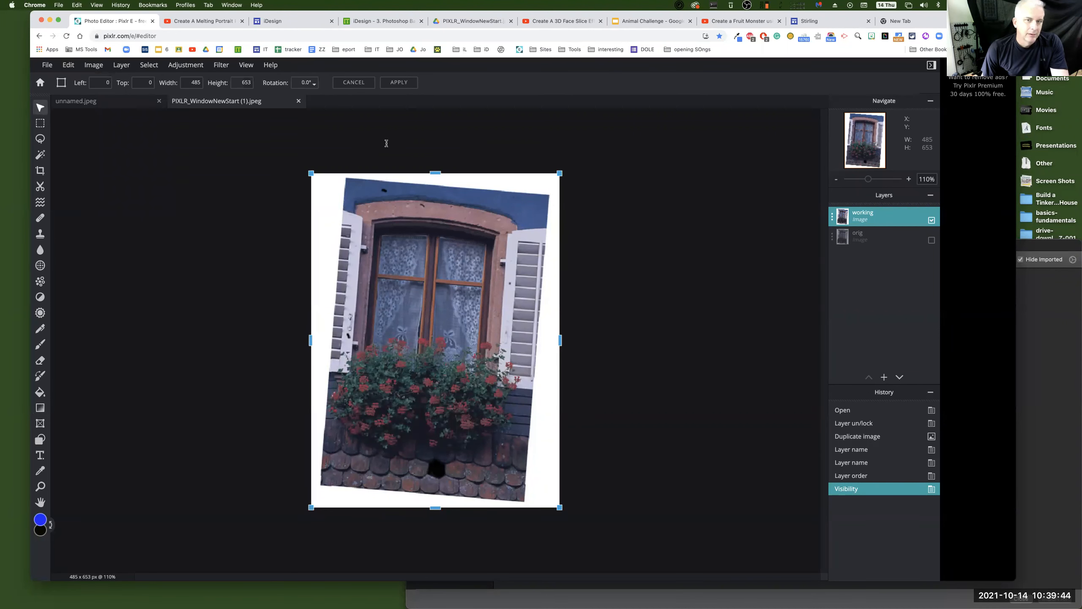
click(69, 122)
click(455, 346)
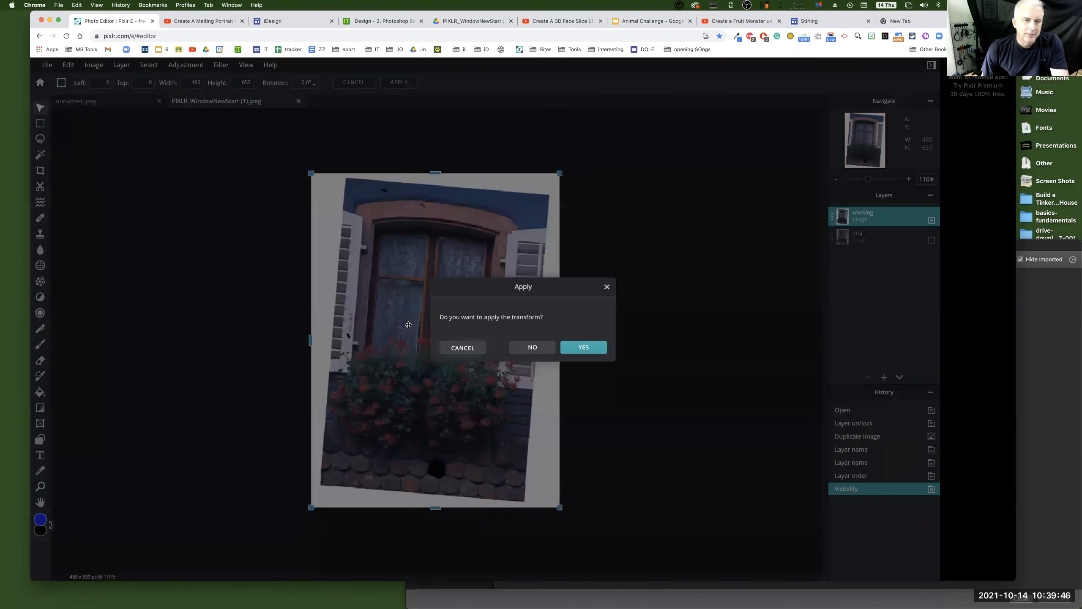
click(56, 149)
click(531, 349)
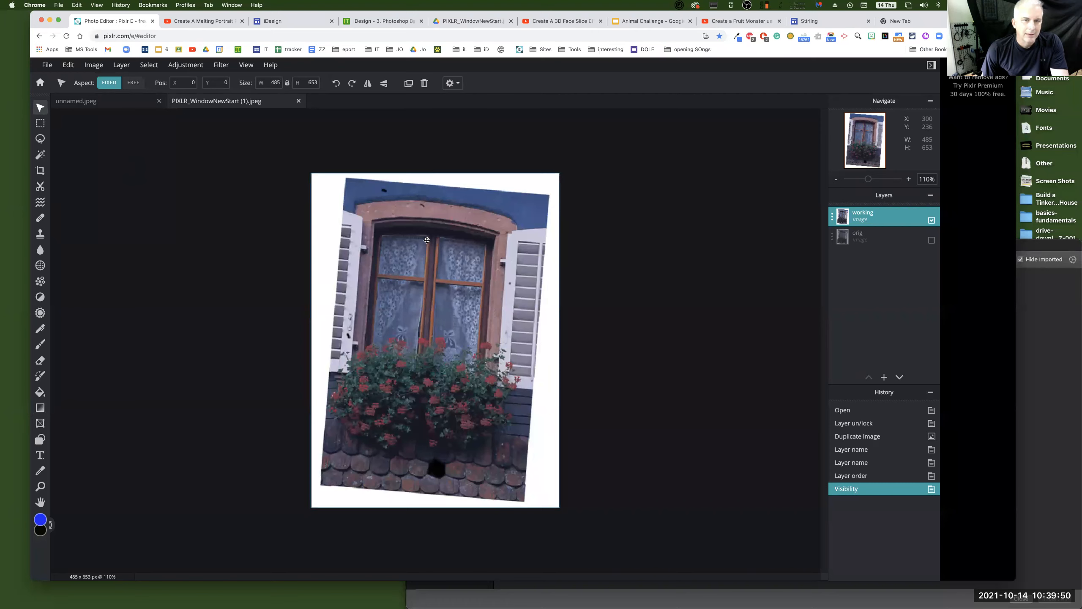
Step: Rotate the working layer counterclockwise until the tilted window photo stands upright, and deselect the layer
drag(420, 167, 424, 204)
drag(438, 276, 439, 266)
drag(423, 156, 422, 154)
click(603, 260)
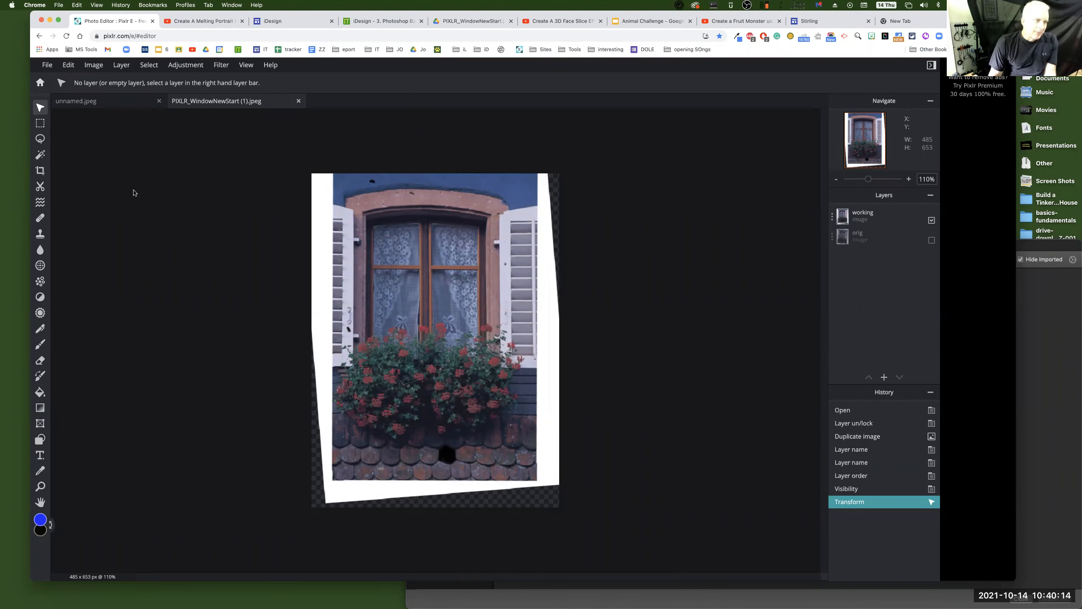
Step: Try clearing everything outside a rectangular selection around the window on the working layer, undo the clearing and deselect
click(41, 123)
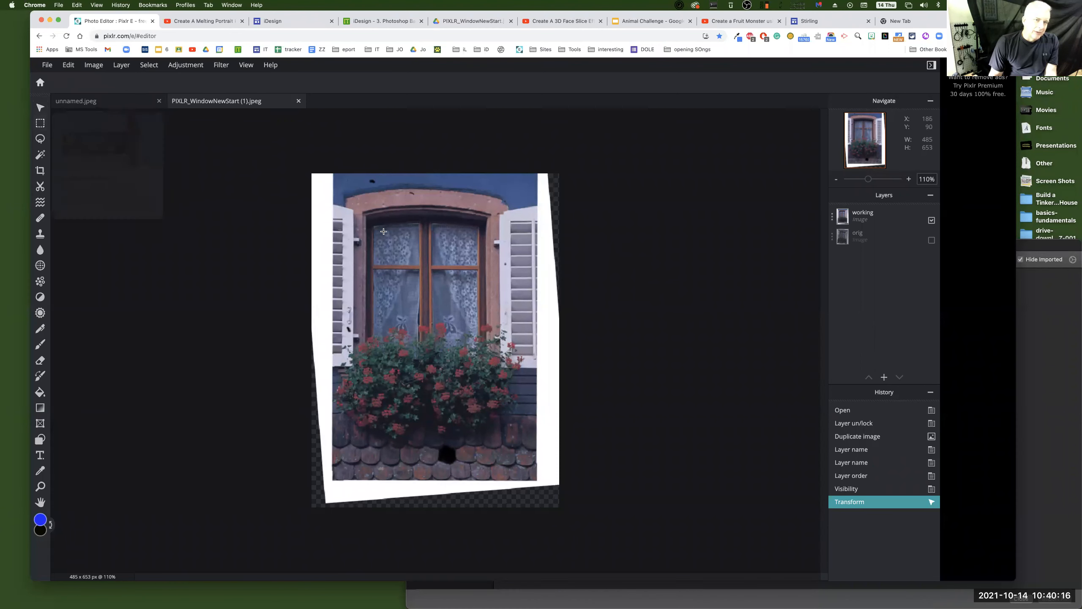
drag(353, 214, 491, 340)
right_click(397, 256)
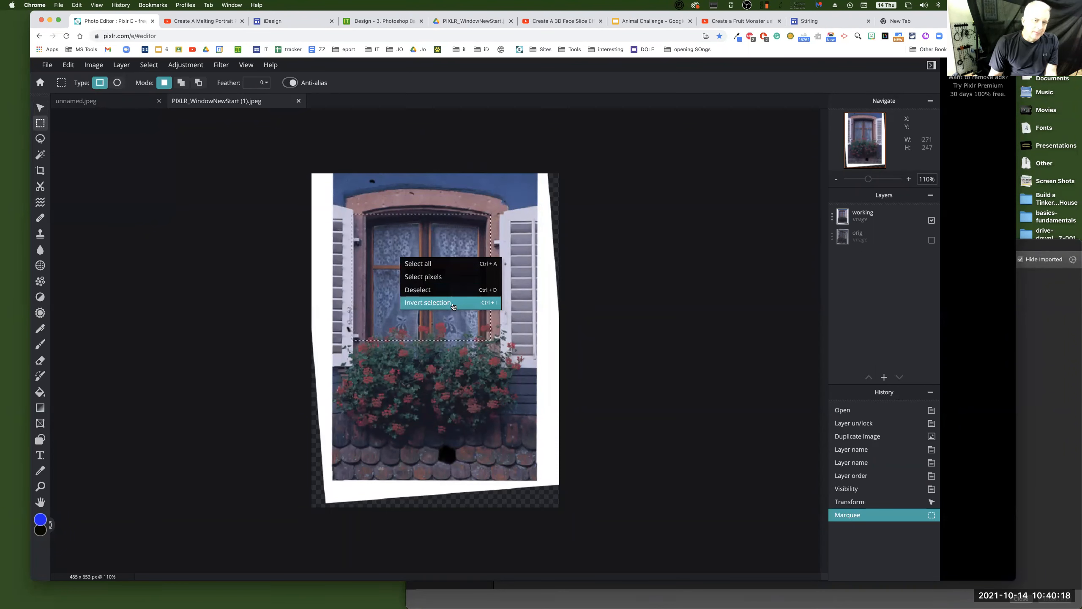
click(451, 302)
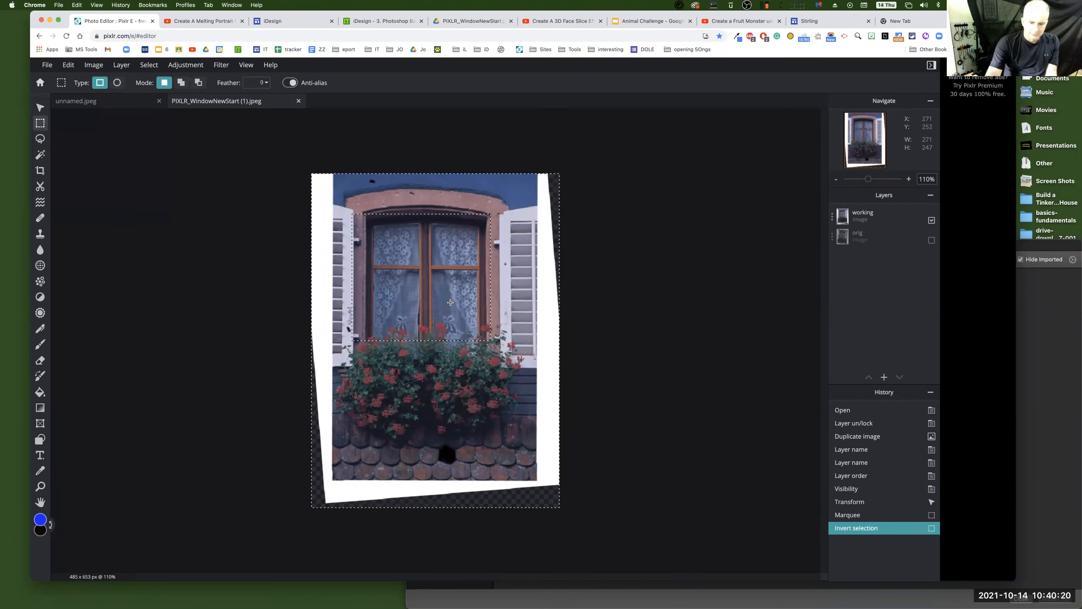
click(881, 220)
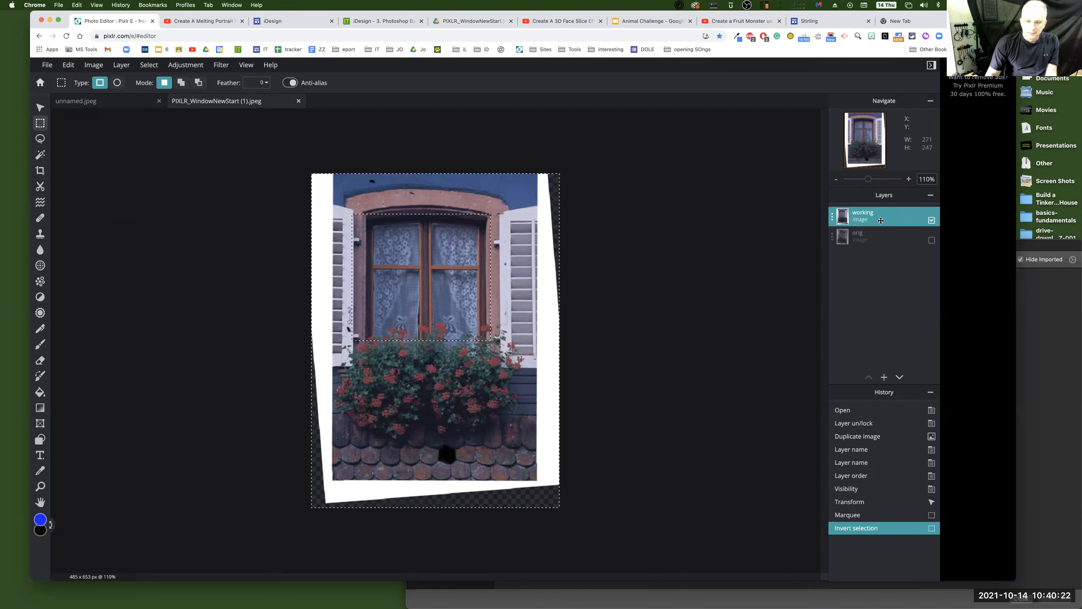
key(Delete)
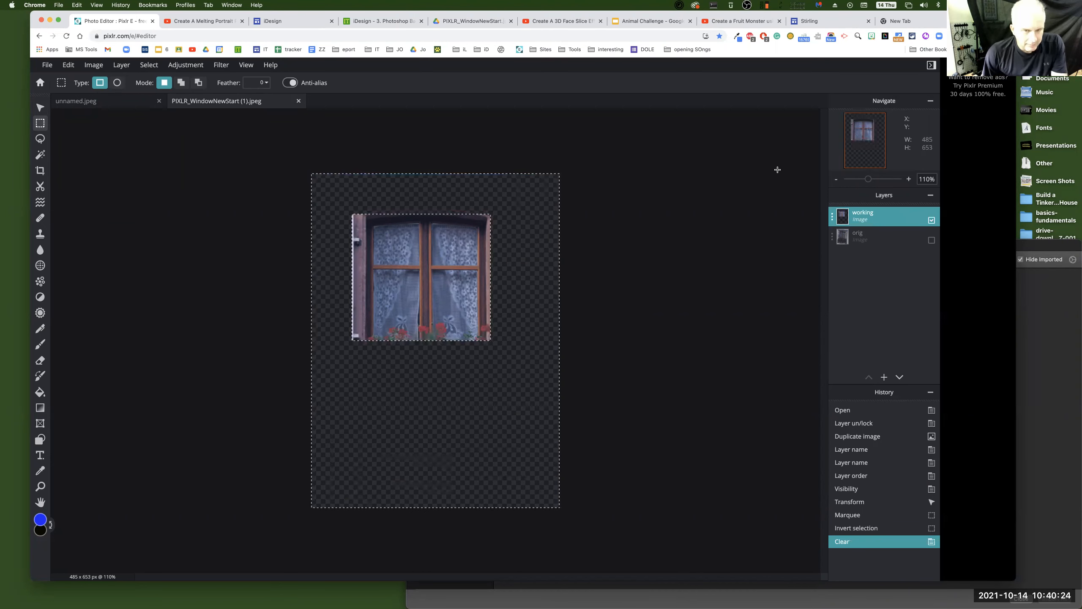
key(super+z)
key(super+d)
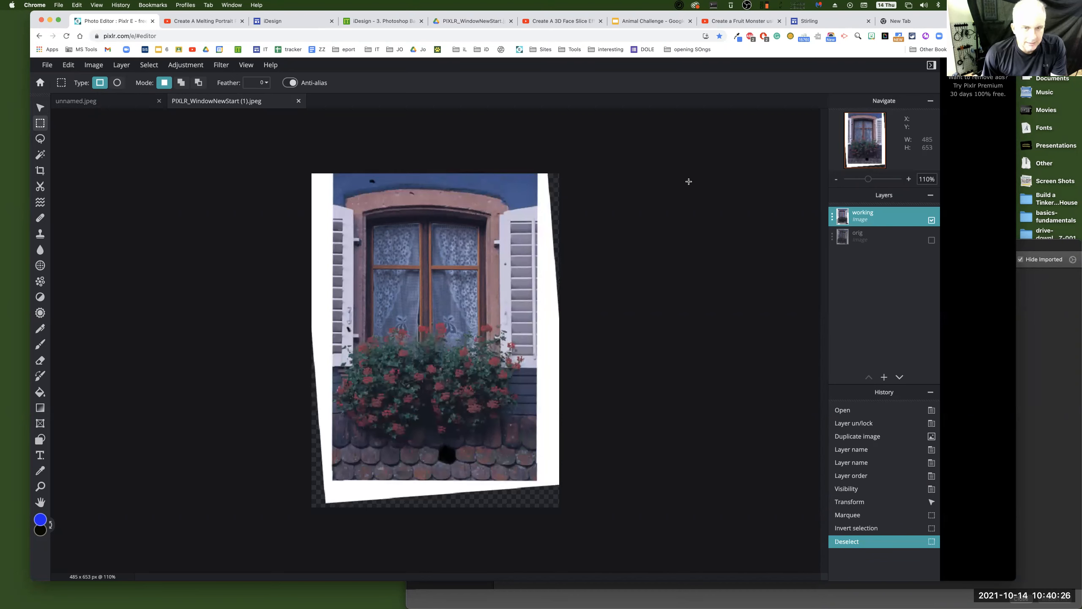
Step: Crop the image to about 398 × 599 px, trimming the white and transparent borders around the straightened photo
click(41, 172)
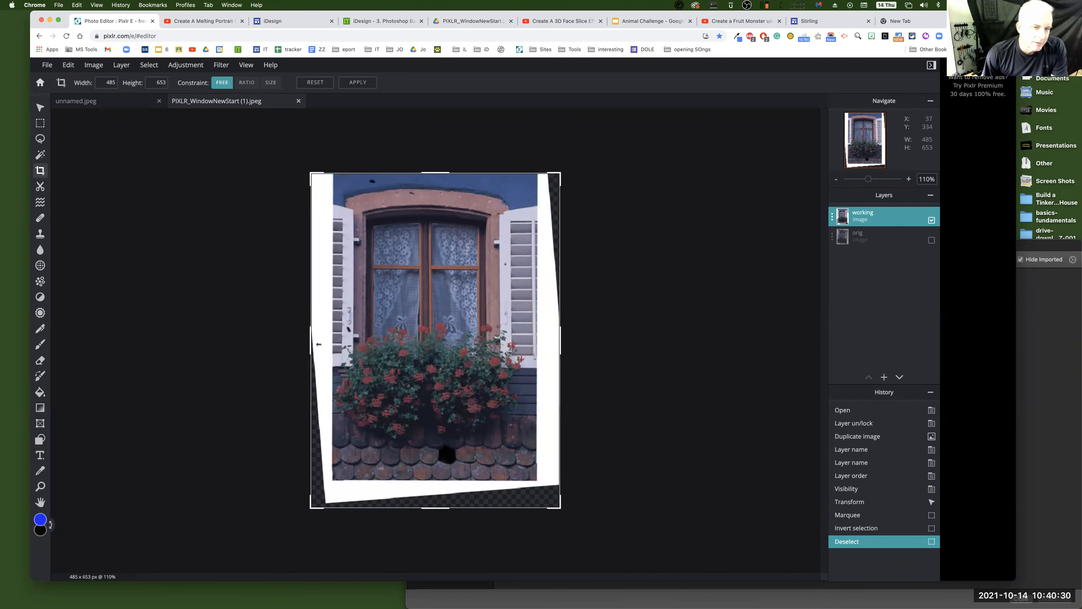
drag(312, 342, 334, 348)
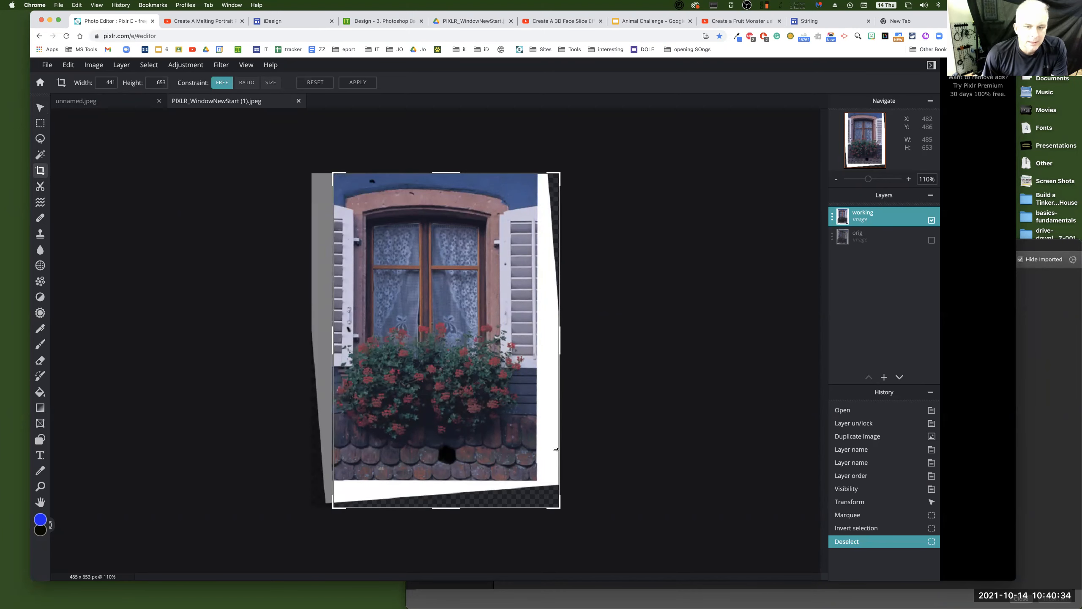
drag(554, 337, 537, 342)
drag(444, 510, 445, 481)
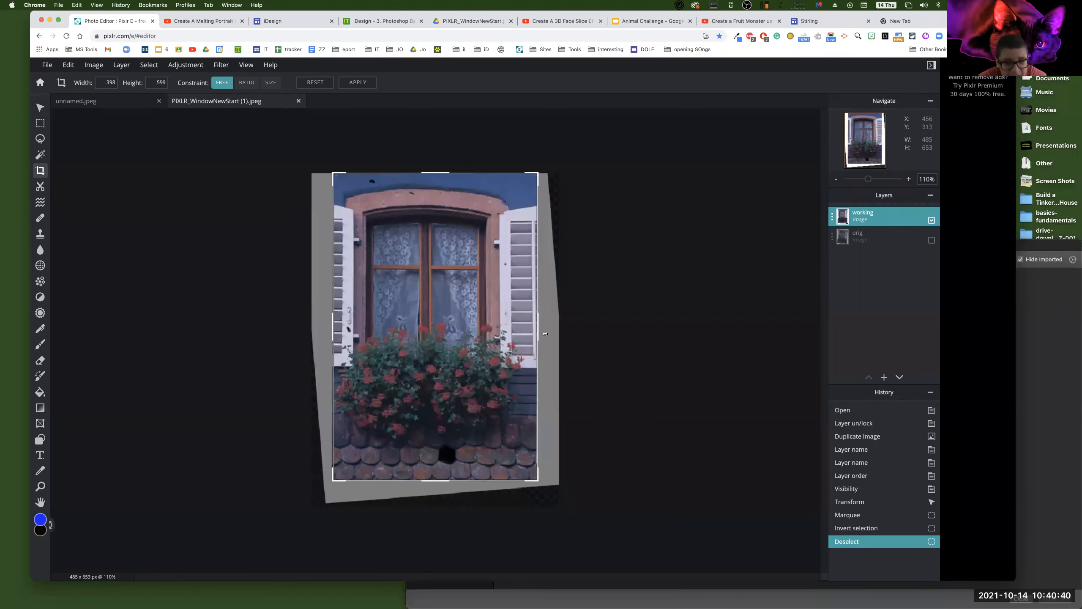
key(Return)
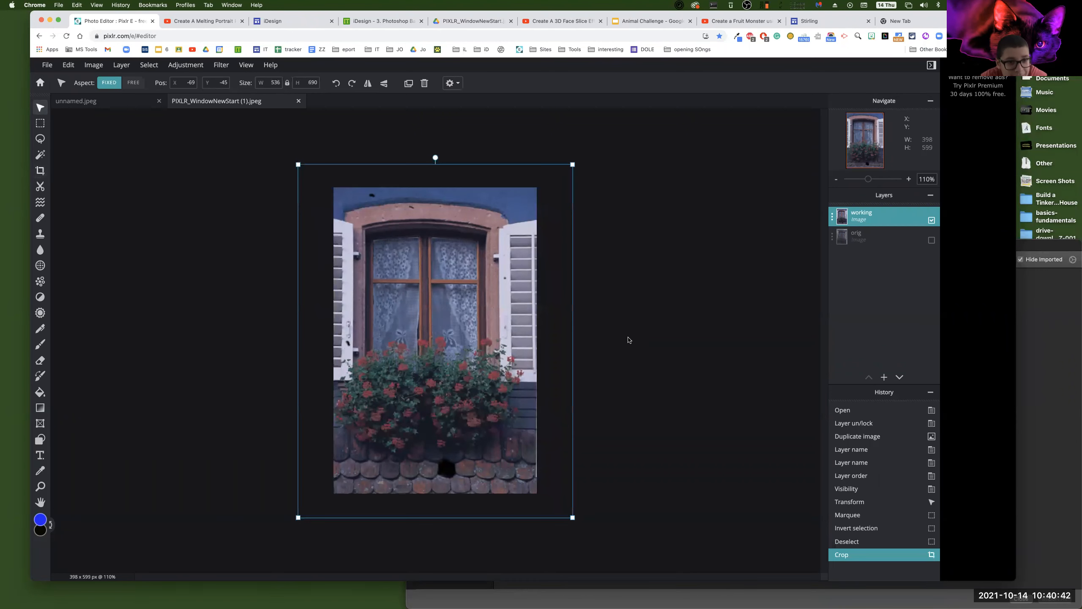
click(668, 371)
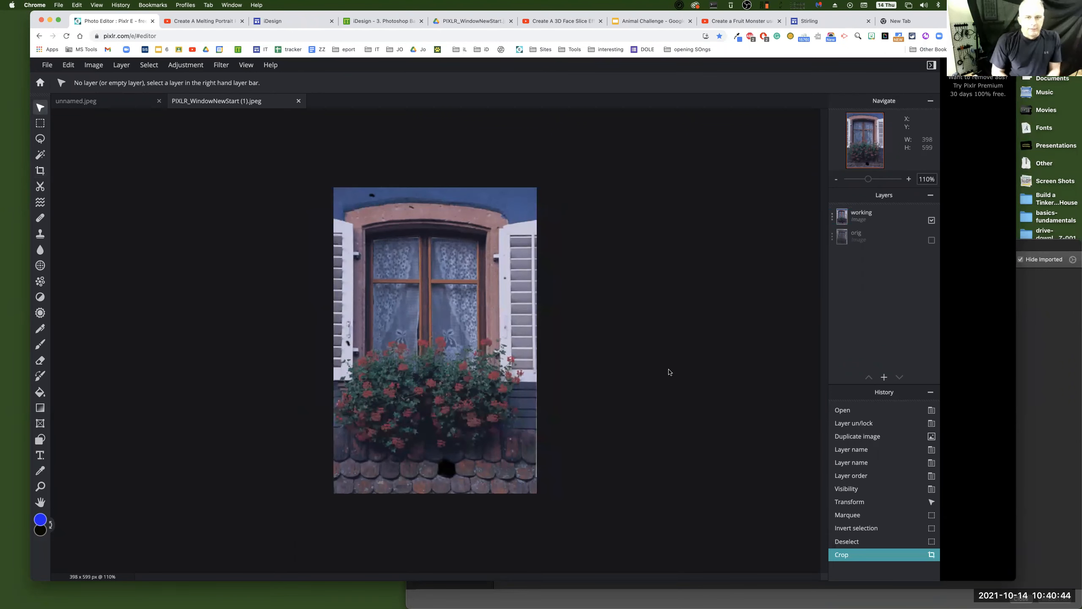
Step: Select the working layer and apply Auto adjust to it
click(909, 180)
click(909, 180)
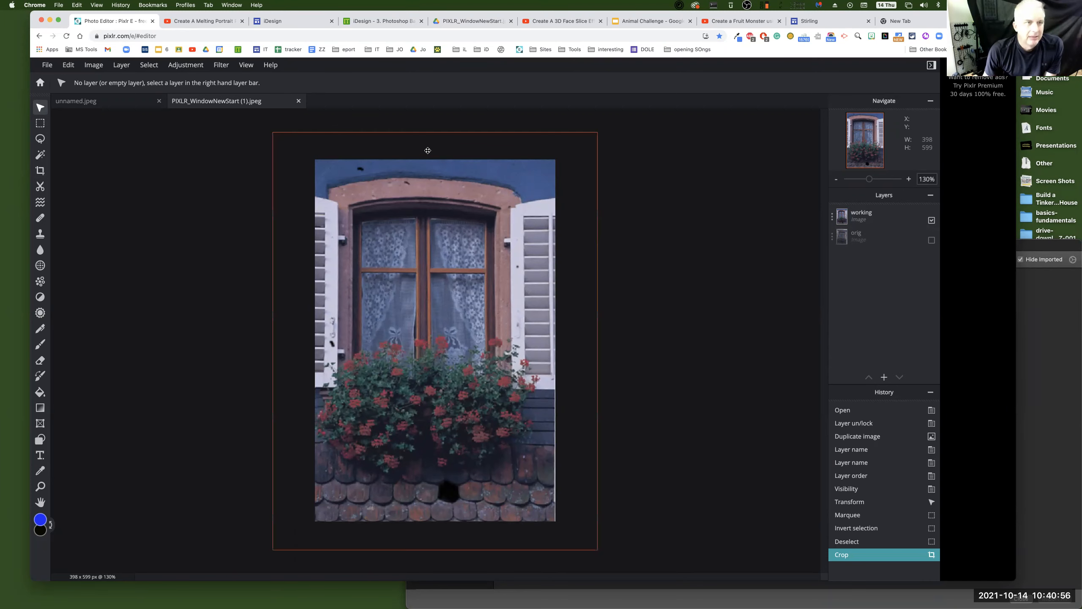
click(188, 68)
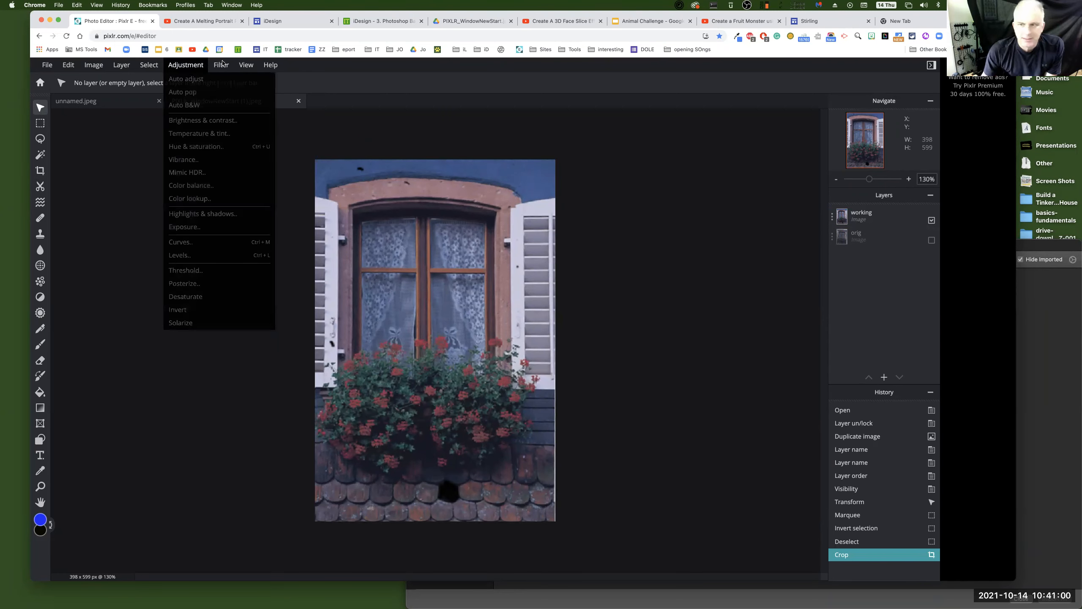
click(889, 224)
click(197, 65)
click(183, 65)
click(170, 64)
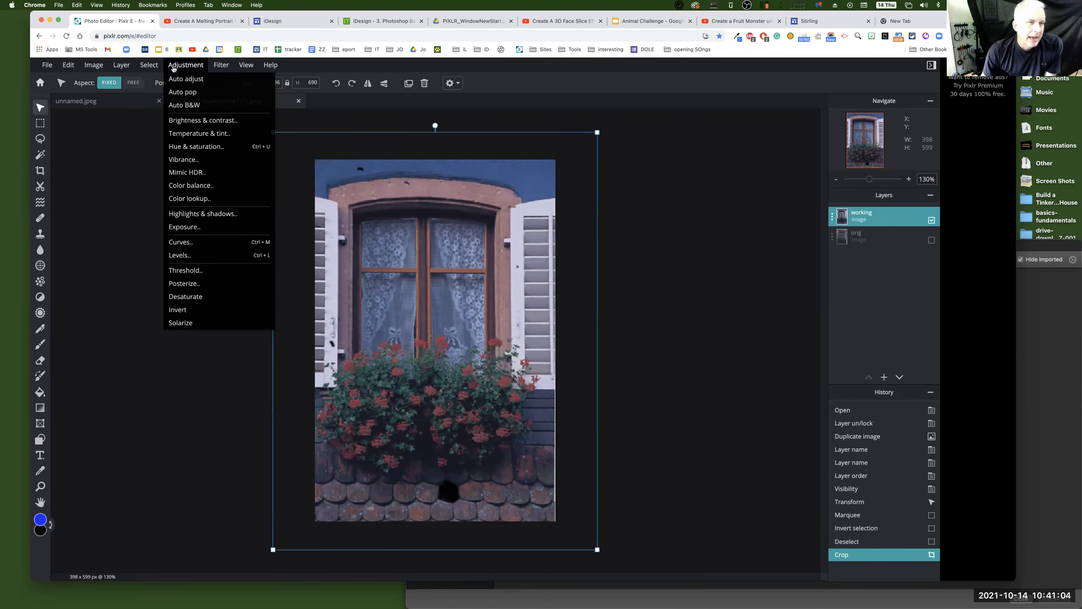
click(184, 79)
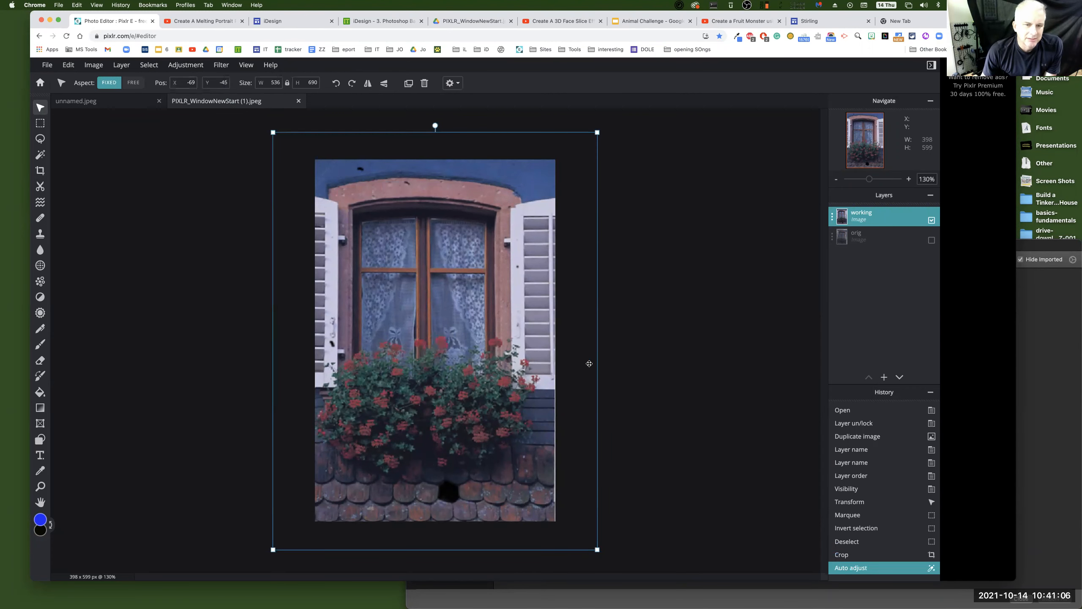
click(191, 66)
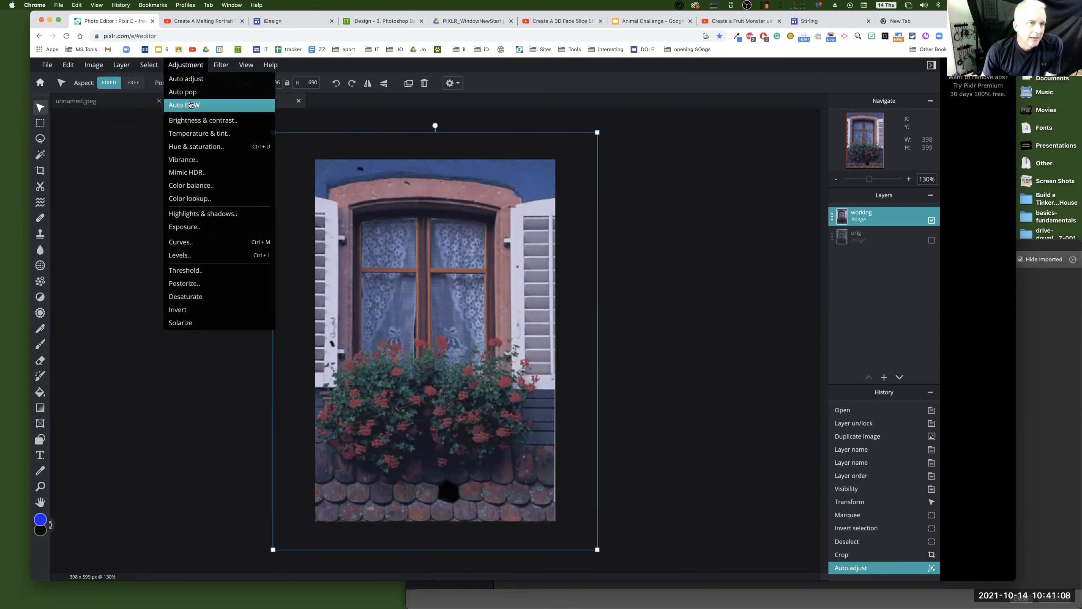
click(205, 122)
mouse_move(521, 333)
mouse_down()
mouse_move(467, 333)
mouse_move(563, 333)
mouse_move(474, 335)
mouse_move(535, 331)
mouse_up()
click(533, 388)
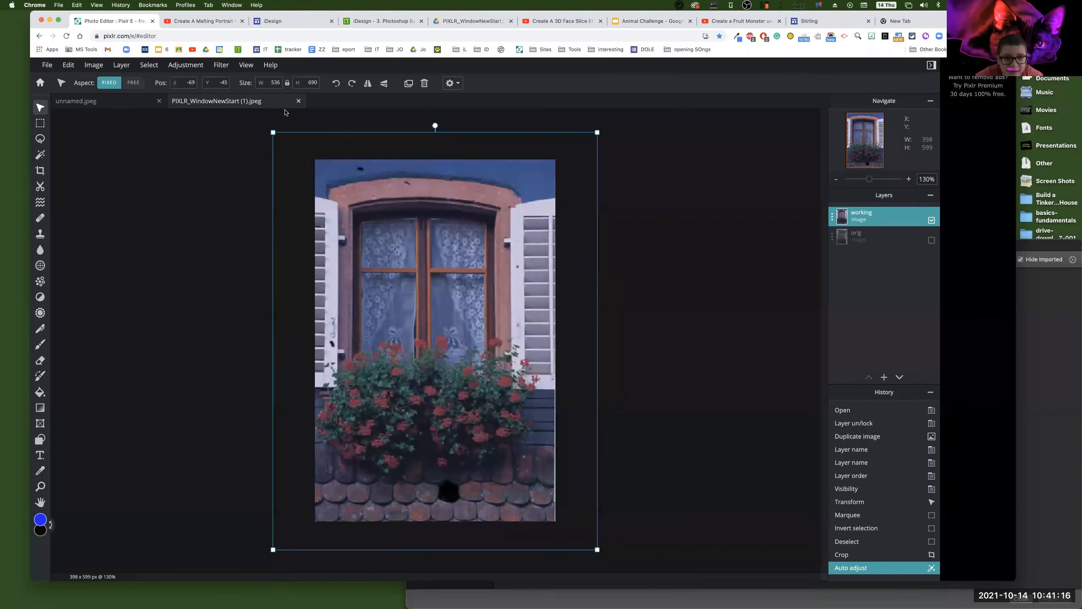
click(186, 65)
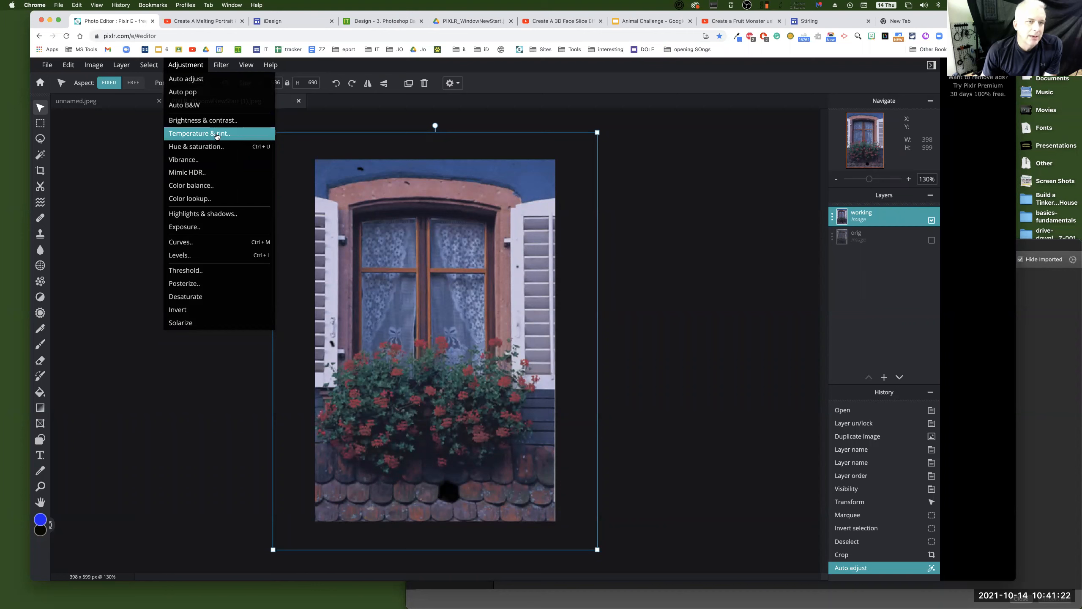
click(220, 244)
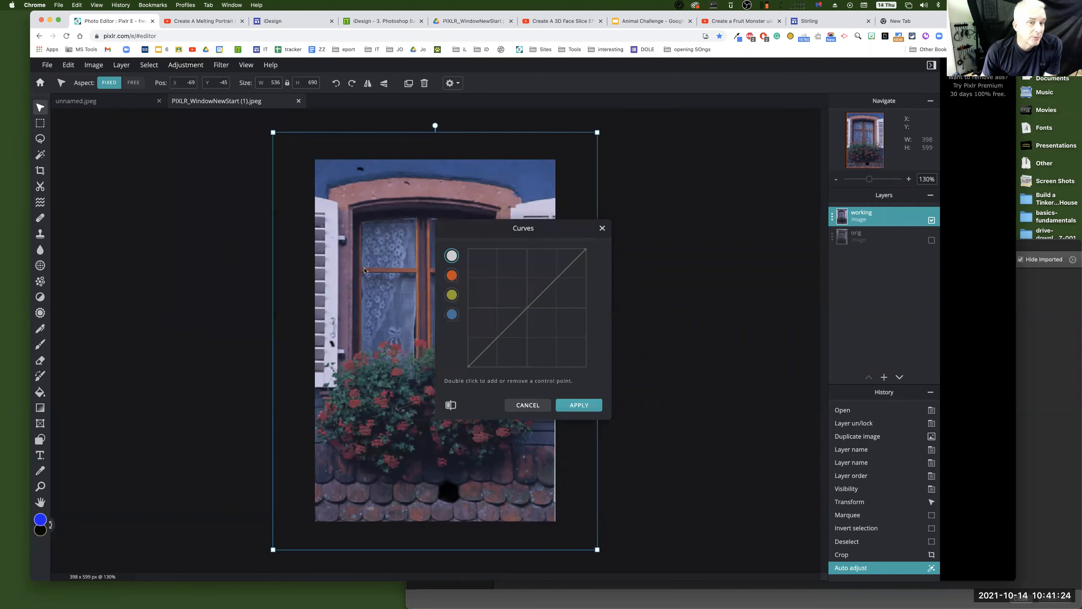
click(602, 230)
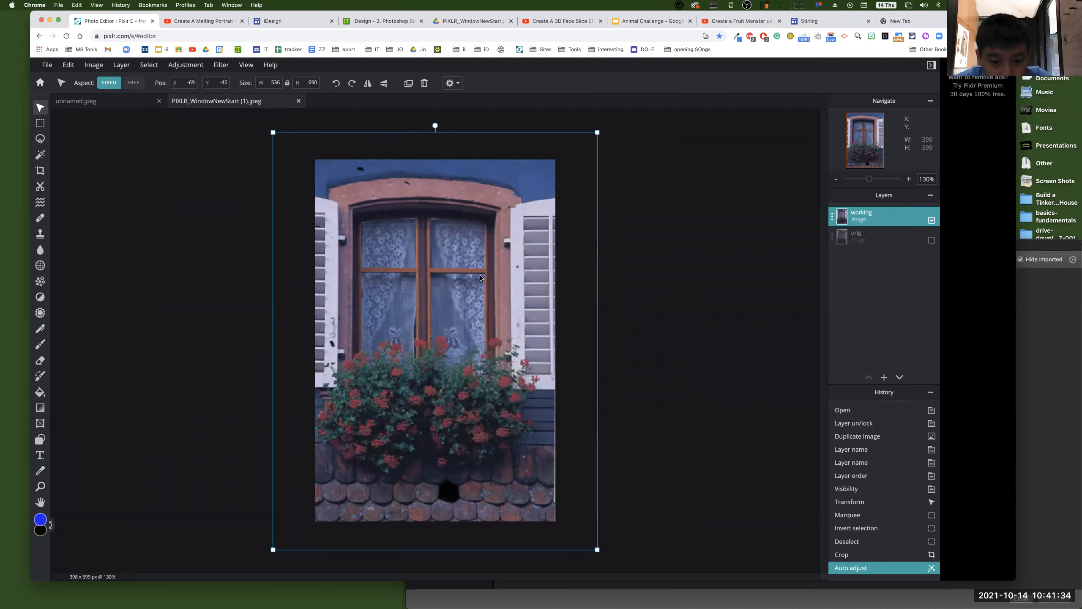
Step: Select the working layer and adjust its rotation, keeping the window upright
click(129, 298)
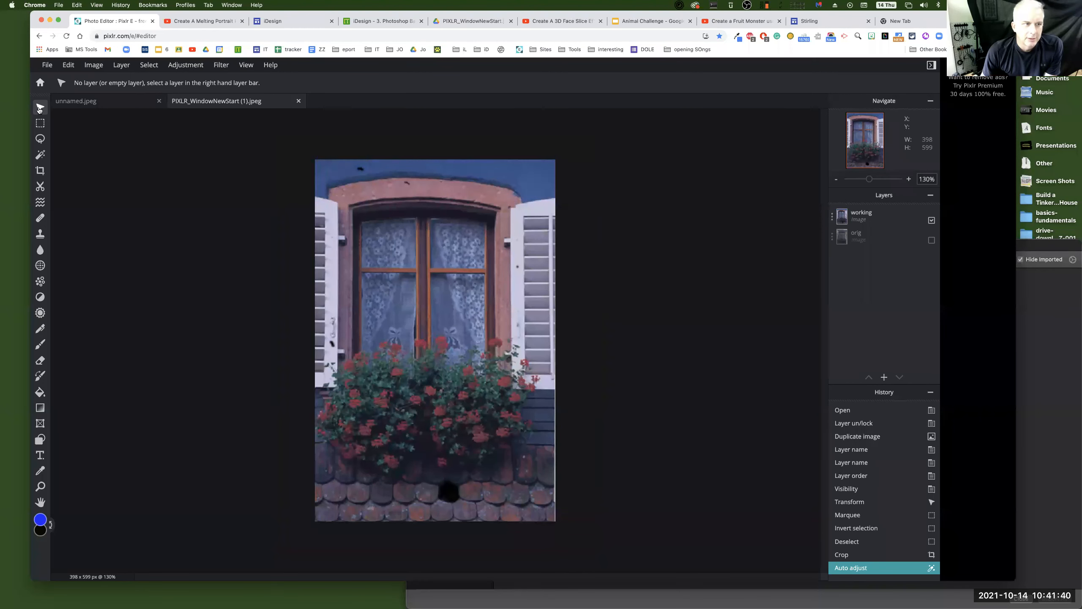
click(419, 216)
mouse_move(435, 125)
mouse_down()
mouse_move(371, 124)
mouse_move(435, 138)
mouse_up()
click(689, 197)
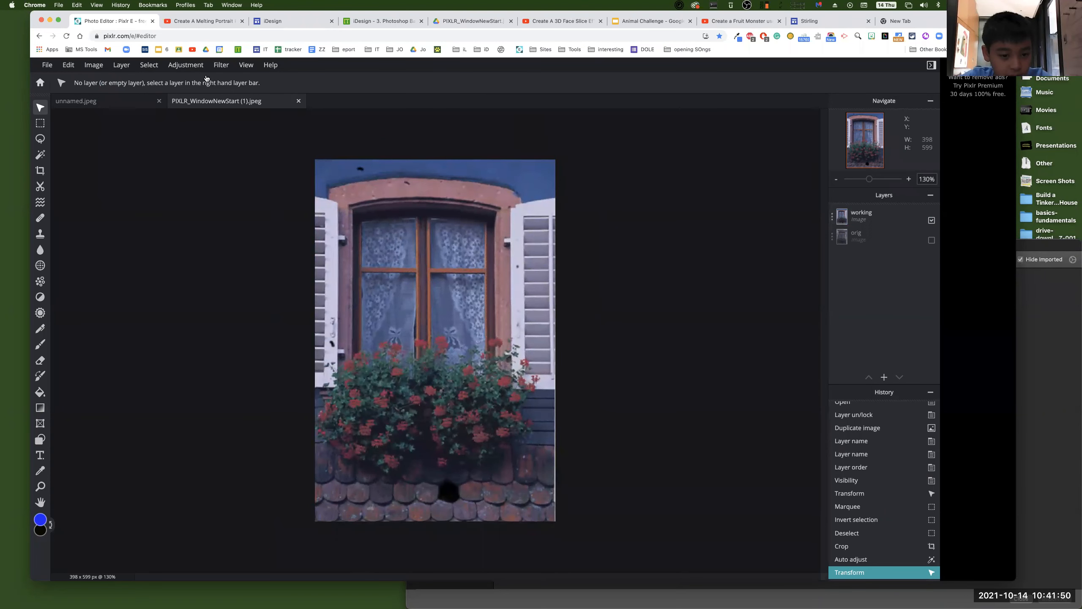
click(185, 67)
click(299, 149)
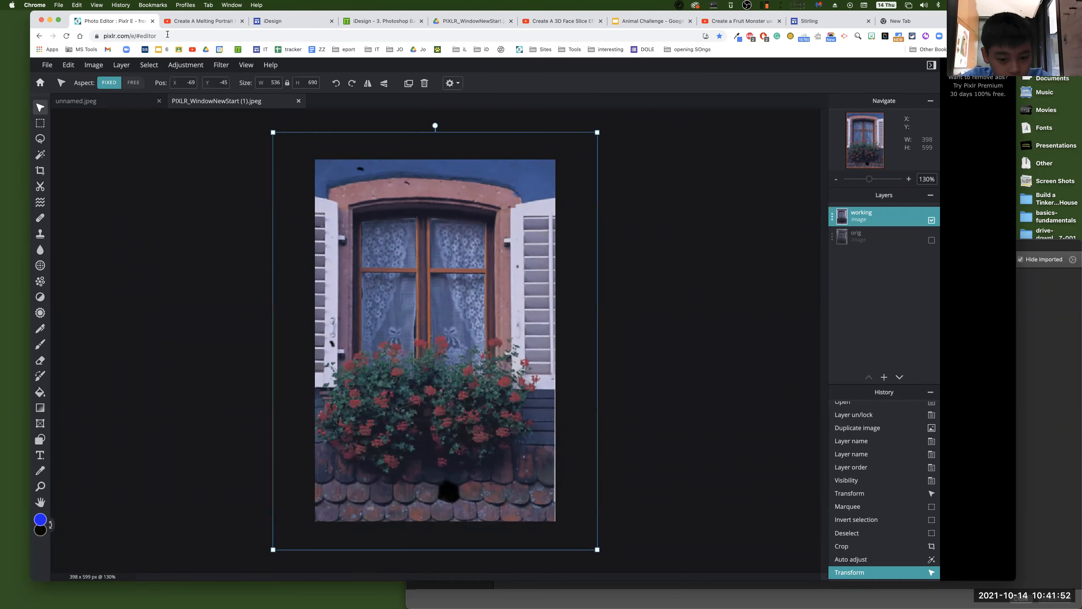
click(185, 64)
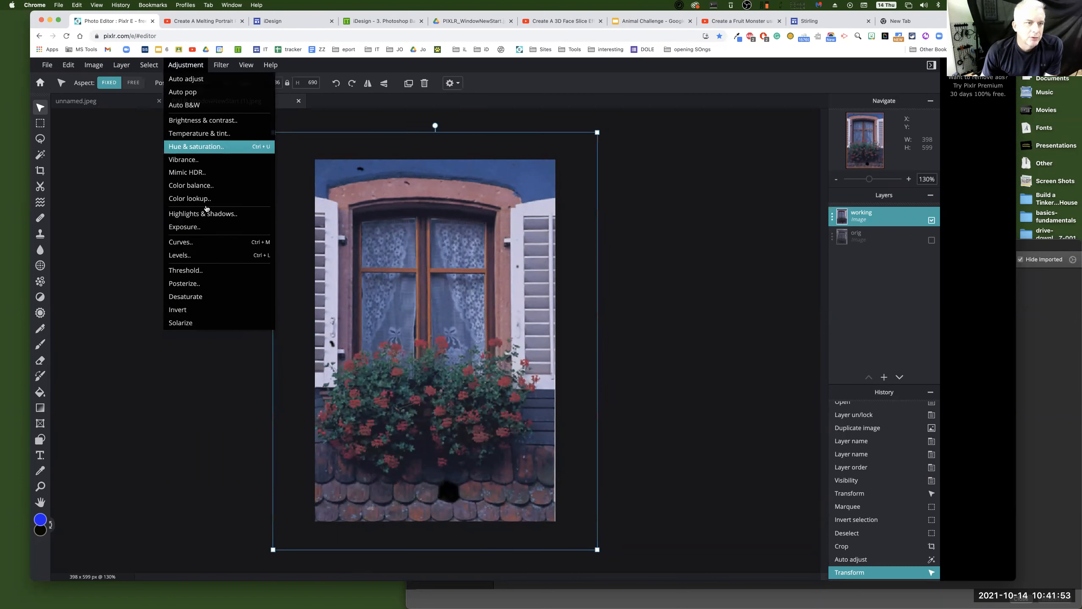
click(215, 244)
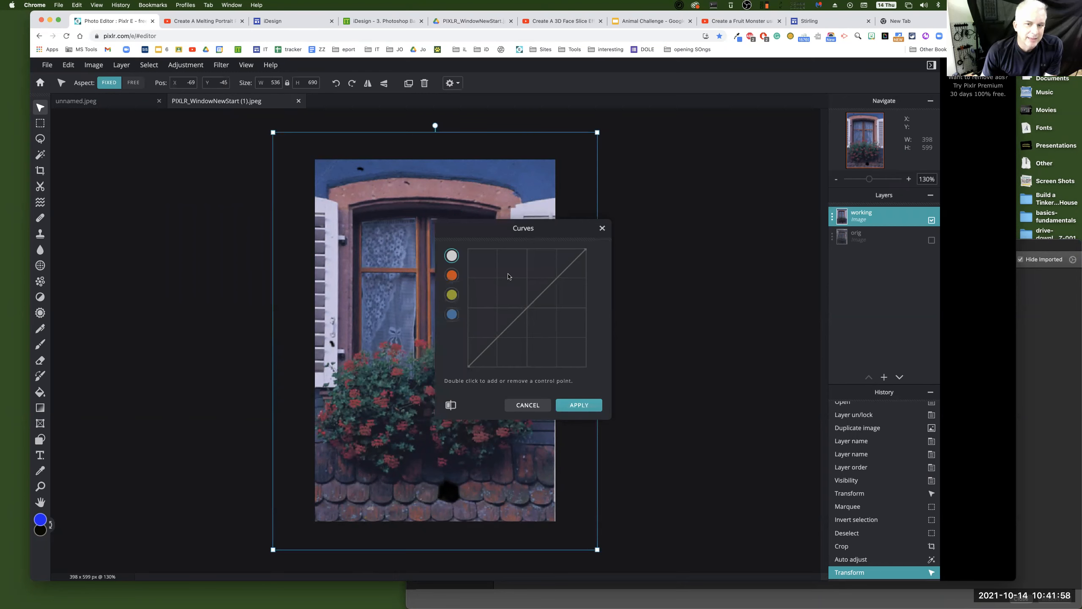
click(522, 405)
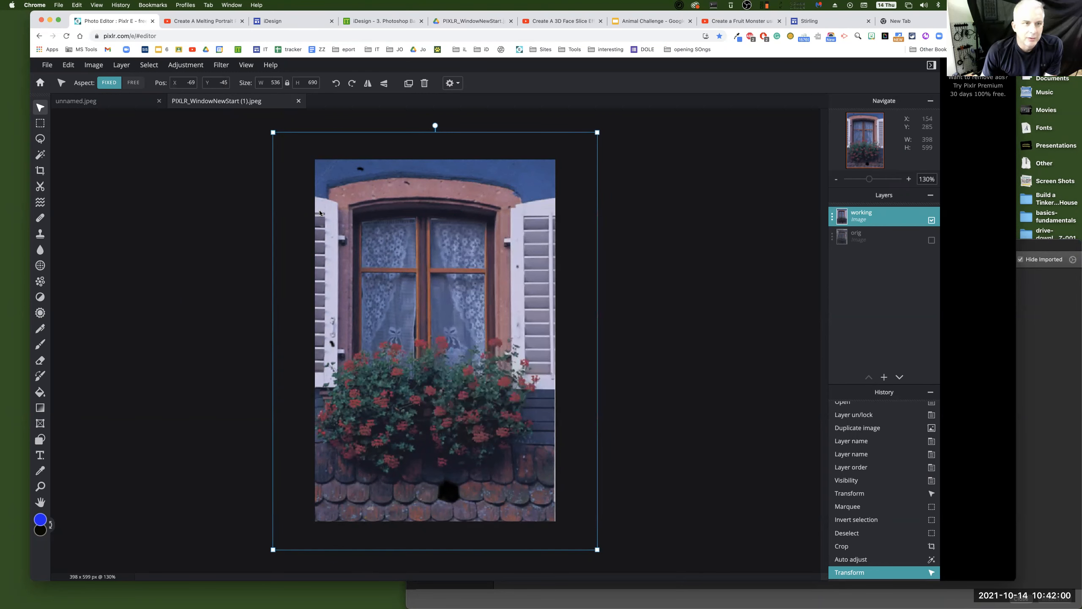
Step: Apply a Levels adjustment to the working layer with the input black point at 10 and the input white point at 188
click(181, 68)
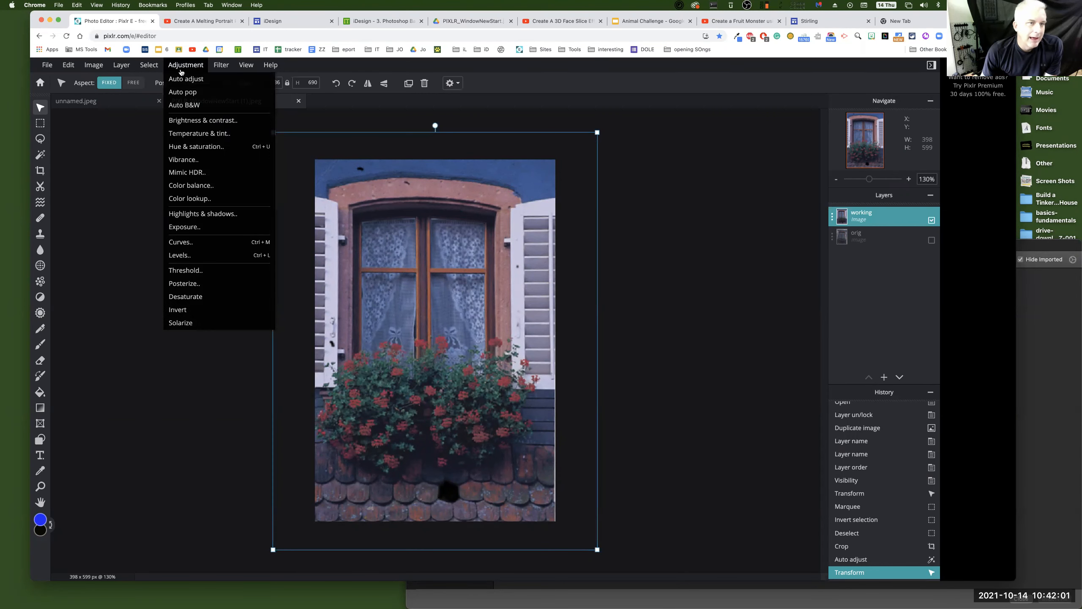
click(221, 255)
drag(550, 241, 714, 128)
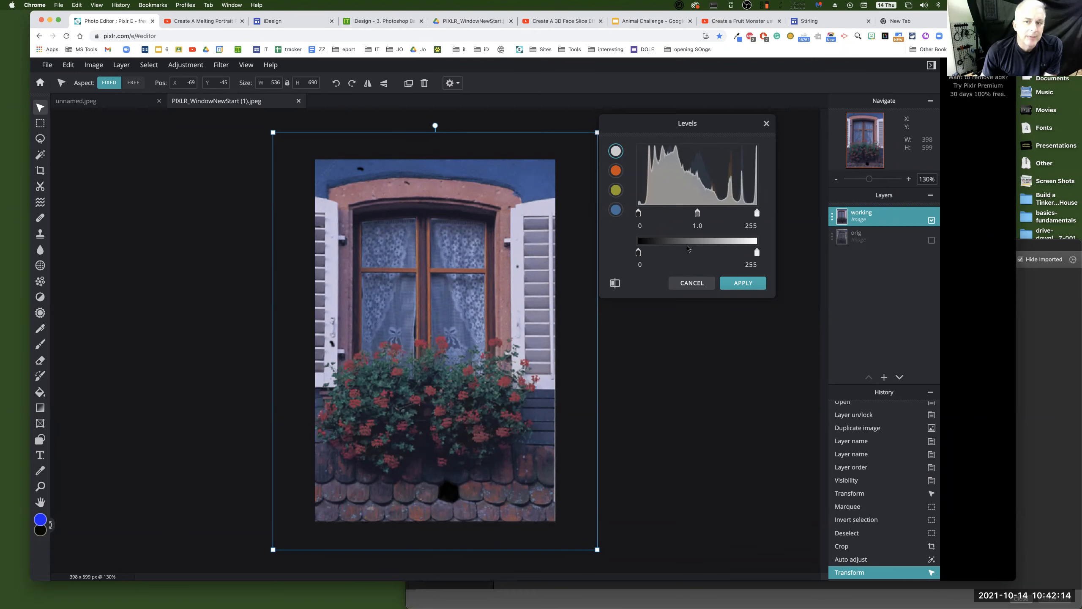
mouse_move(639, 217)
mouse_down()
mouse_move(687, 218)
mouse_move(645, 215)
mouse_up()
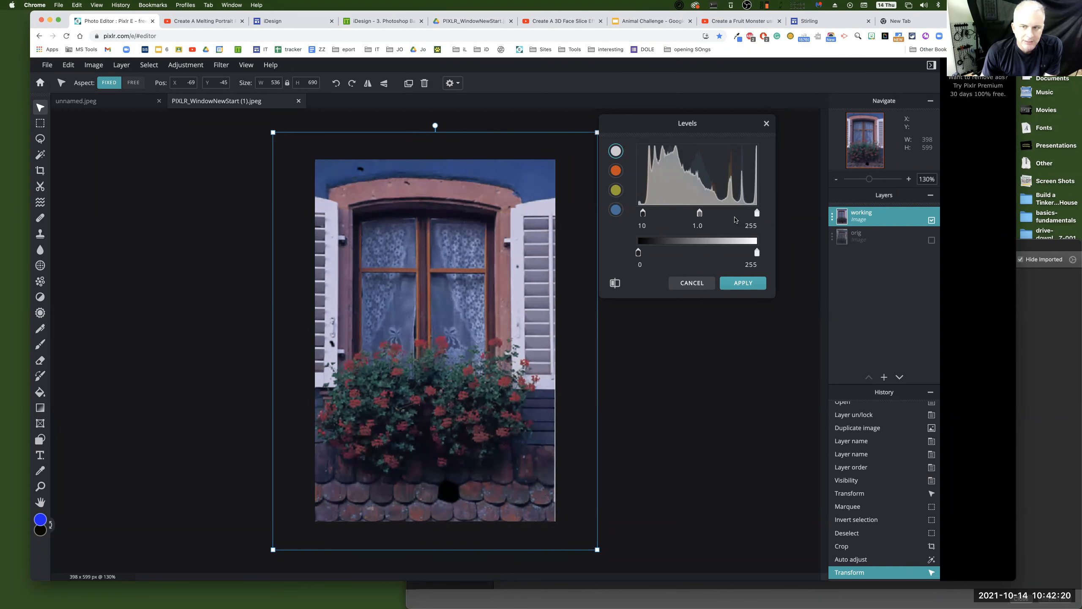
drag(734, 213, 683, 217)
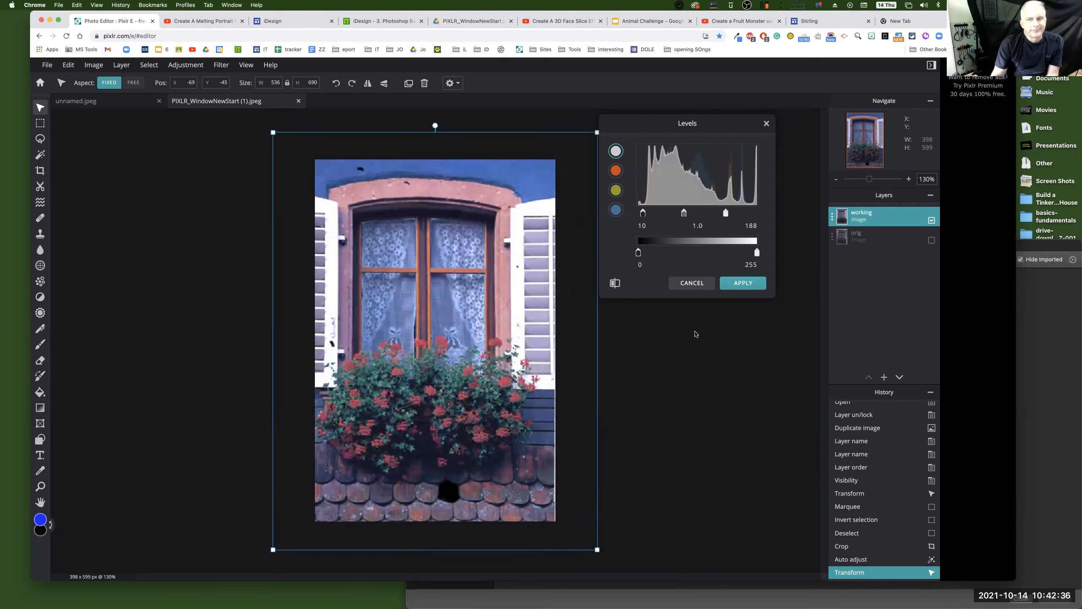
mouse_move(639, 252)
mouse_down()
mouse_move(693, 252)
mouse_move(638, 253)
mouse_up()
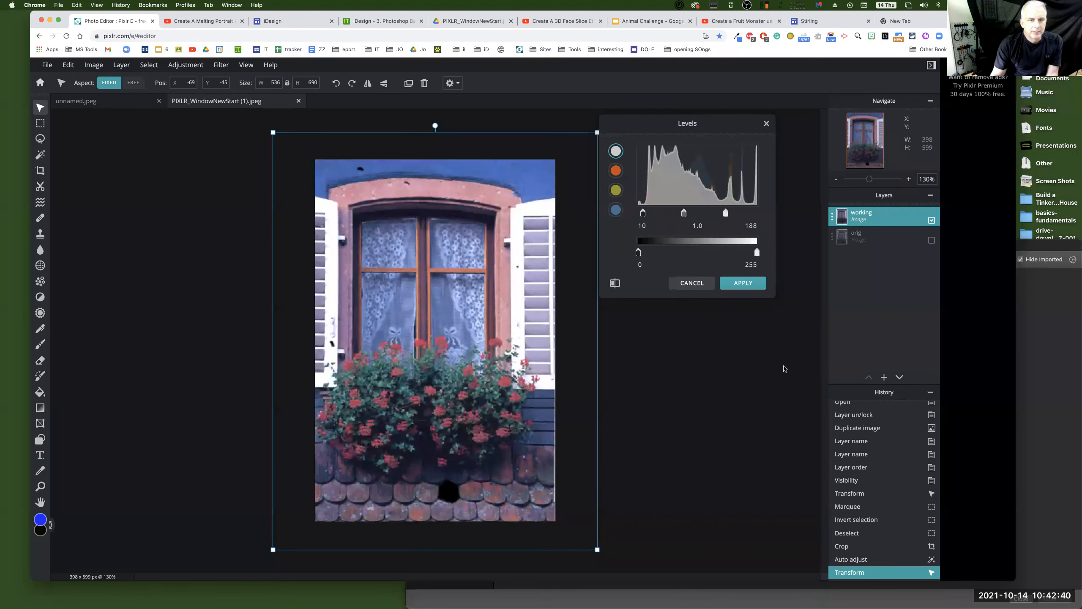
click(739, 284)
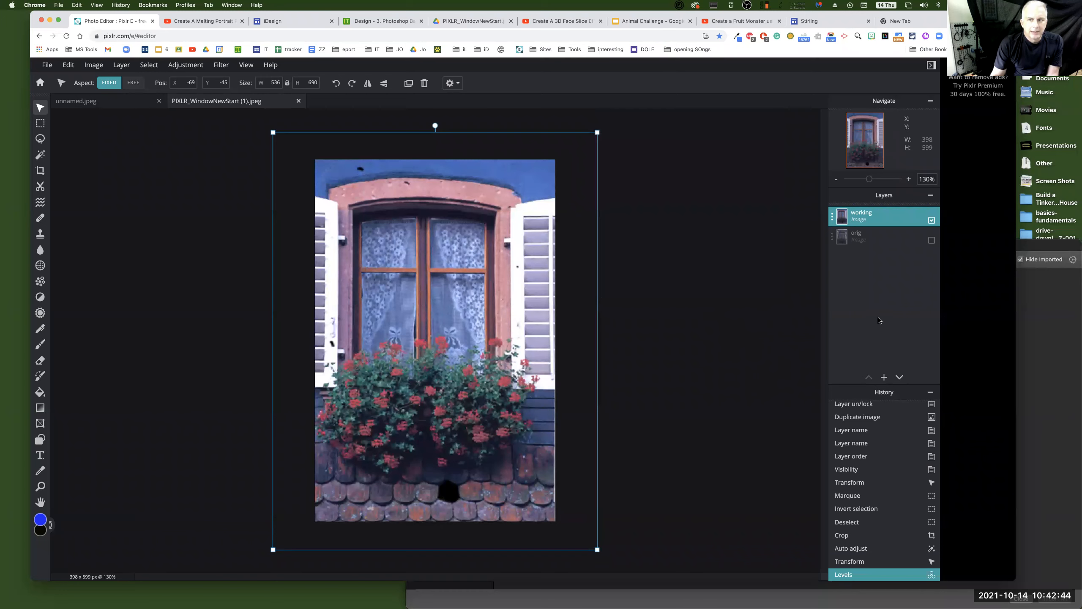
Step: Show the orig layer and compare it with the corrected photo by switching the working layer's visibility off and on, leaving both visible
click(932, 241)
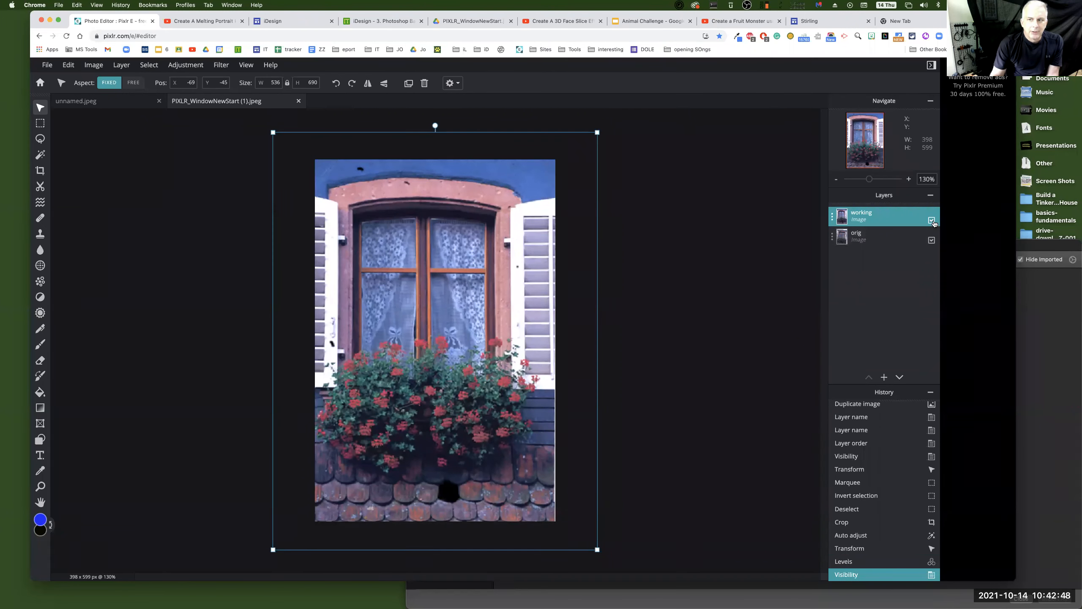
click(931, 220)
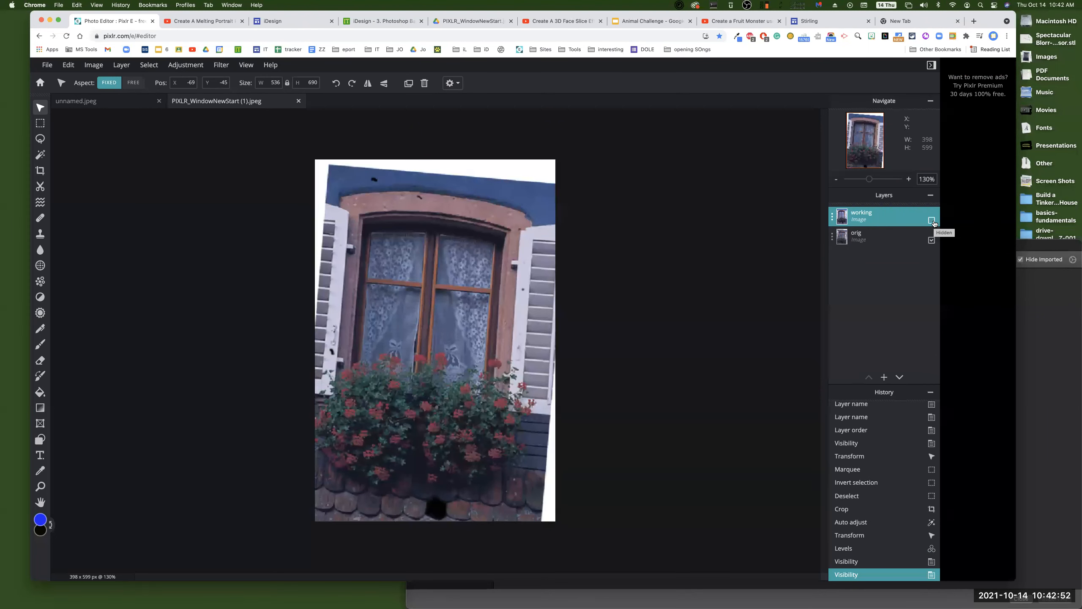
click(932, 220)
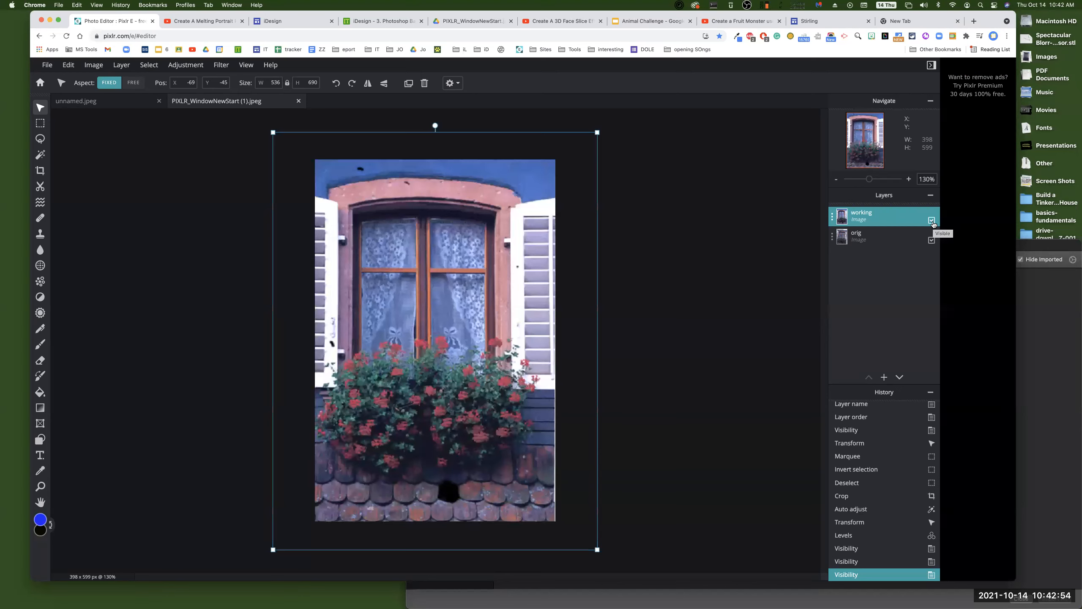
click(931, 220)
click(932, 220)
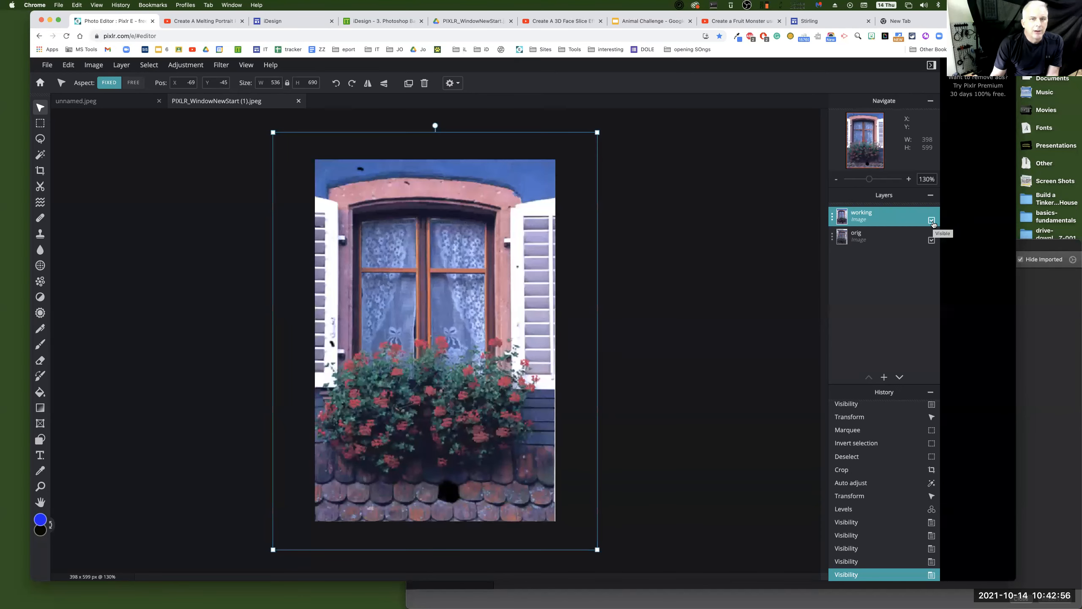
click(932, 220)
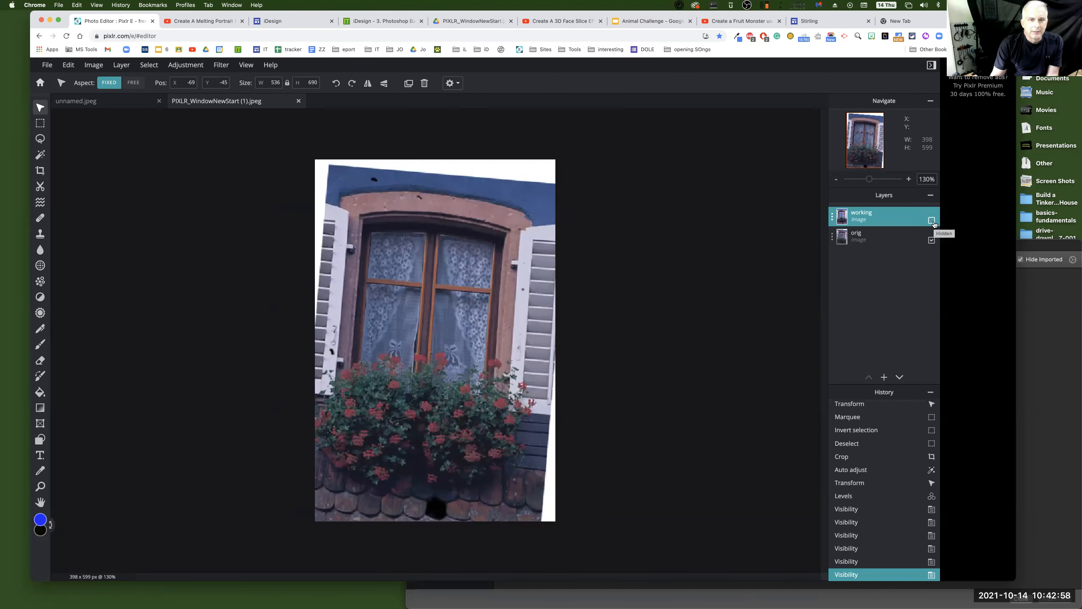
click(931, 221)
click(932, 221)
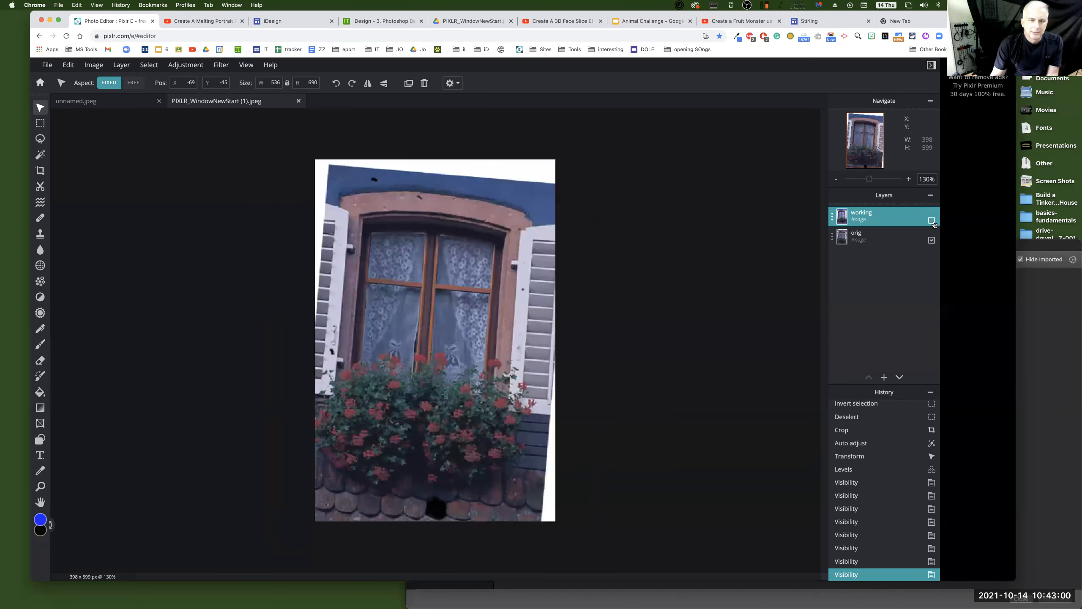
click(932, 220)
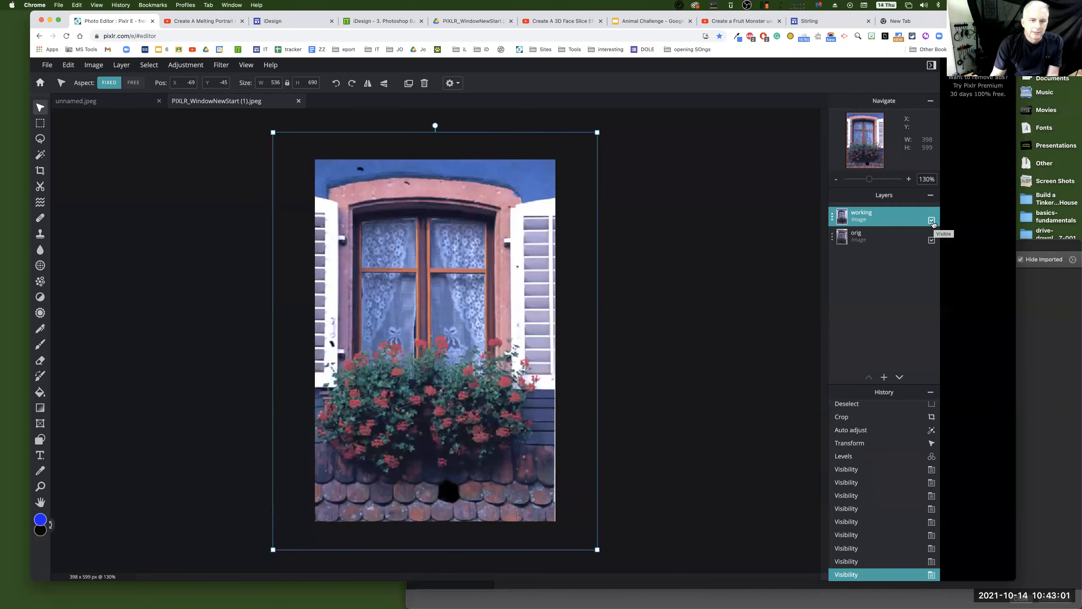
click(155, 407)
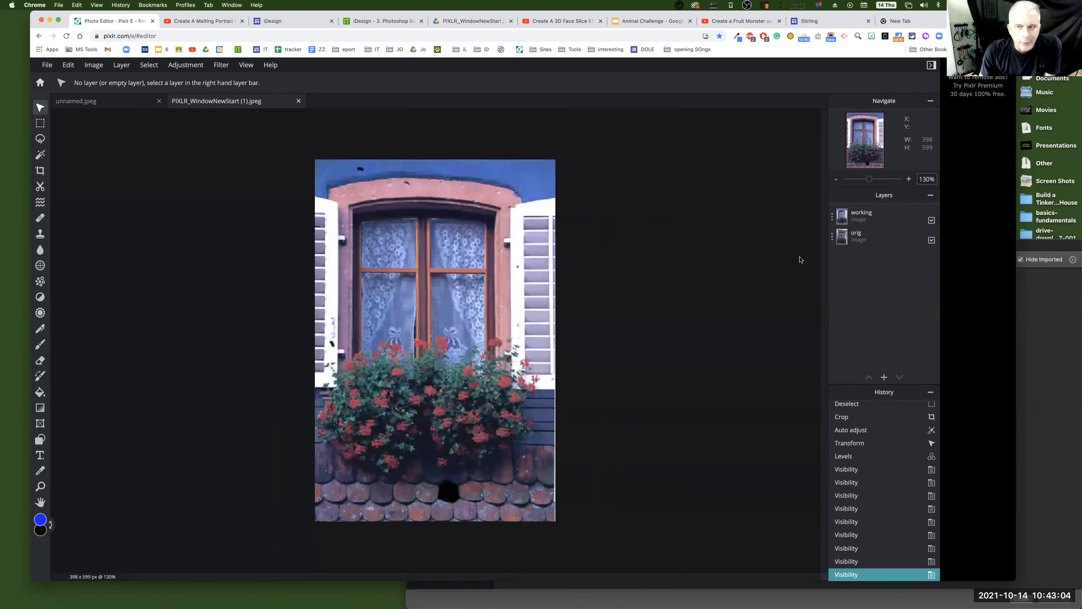
Step: Heal the dark spots on the blue wall and the right shutter of the working layer, using the patch method at size 16
click(909, 180)
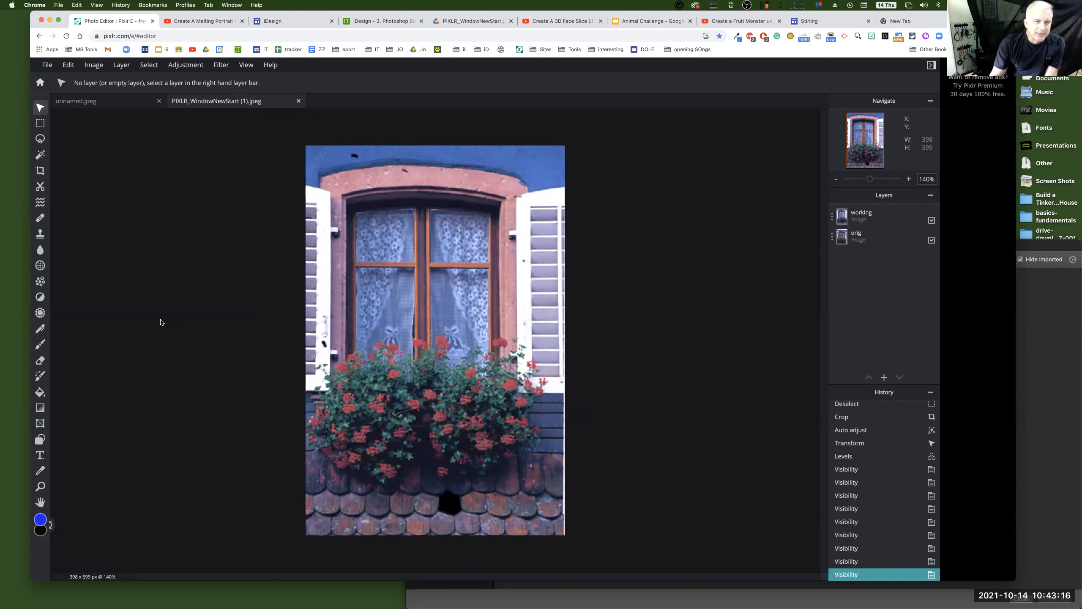
click(40, 218)
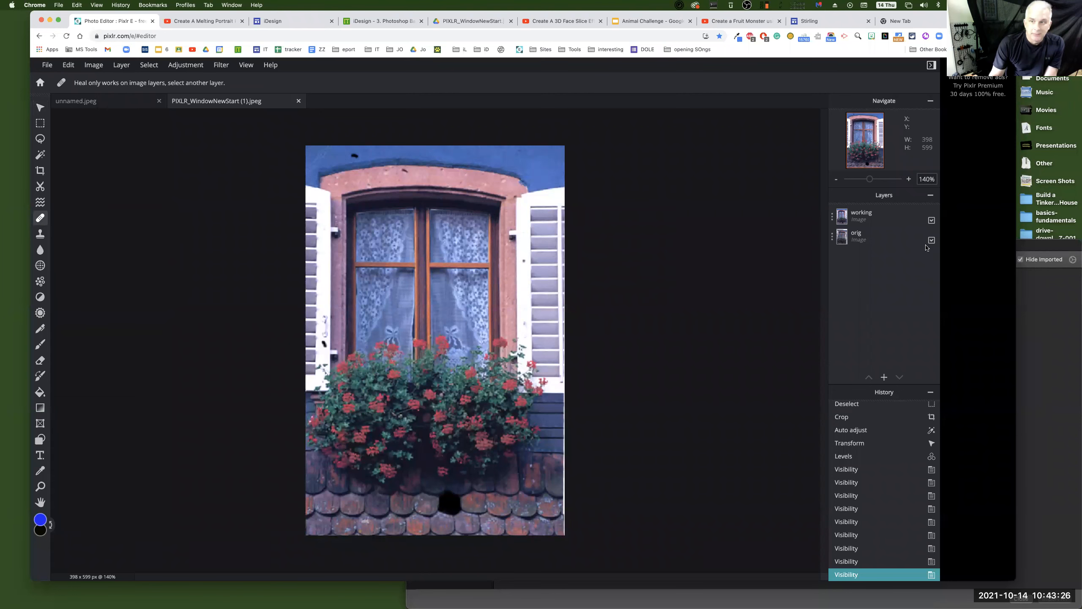
click(878, 216)
click(201, 83)
drag(138, 101, 123, 100)
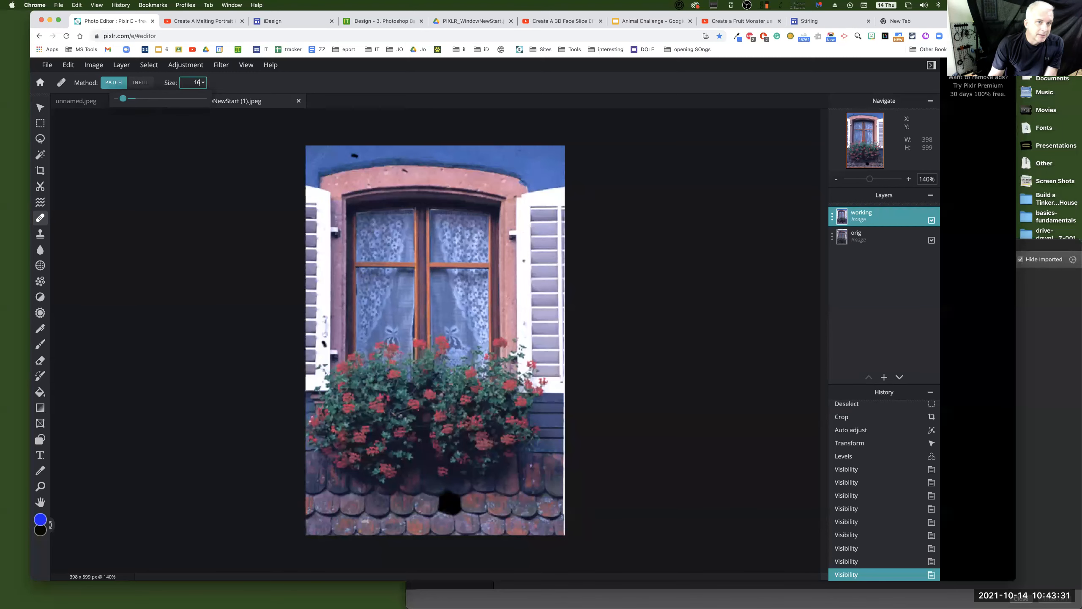
click(355, 156)
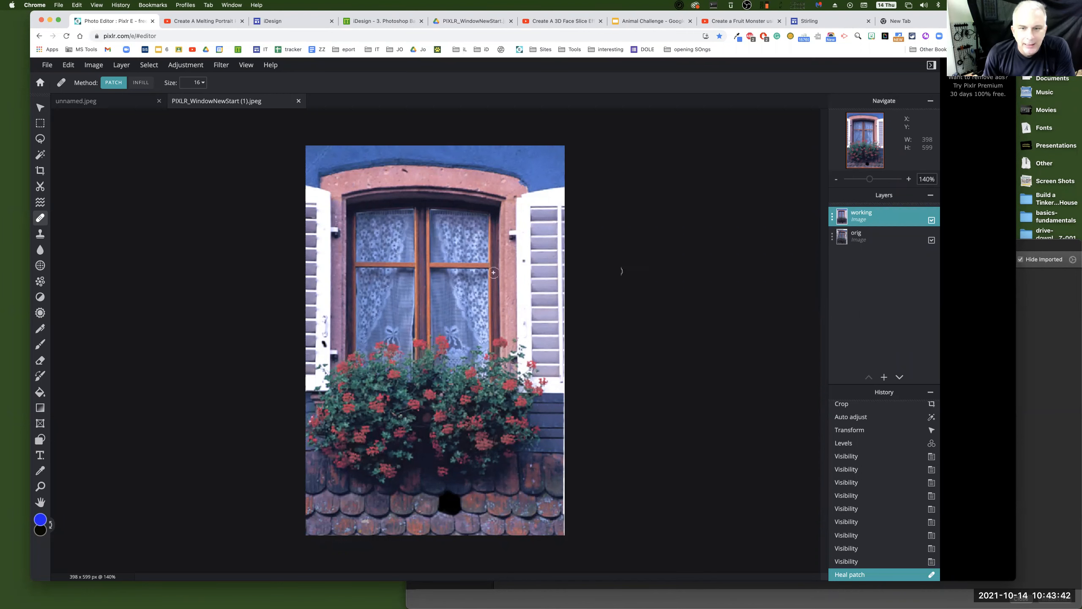
drag(524, 262, 535, 295)
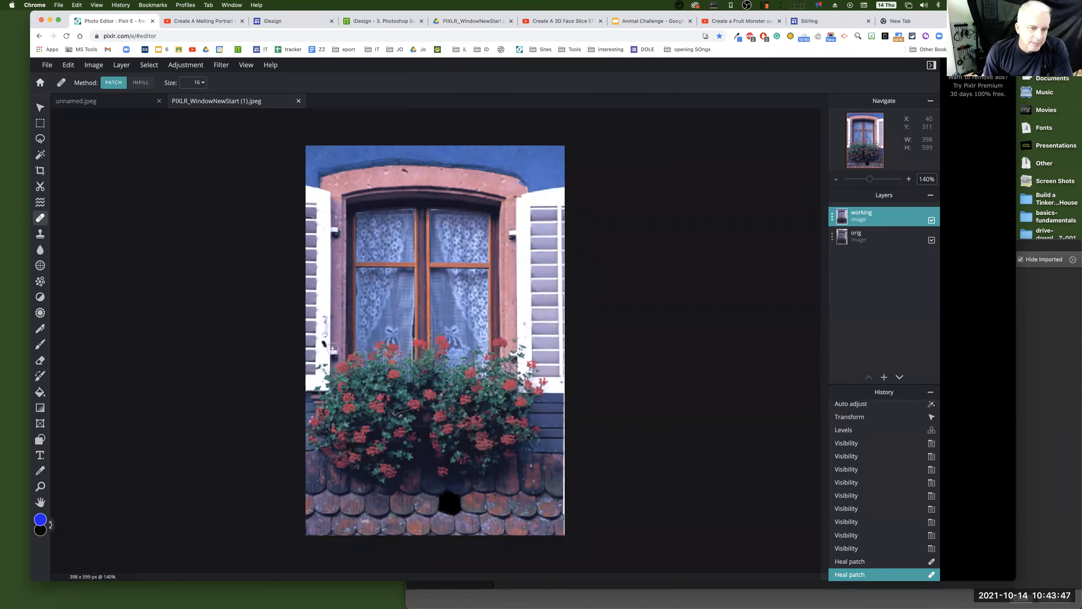
Step: Heal the black marks on the left shutter and the pink arch above the window with a size 8 patch
click(909, 179)
click(197, 83)
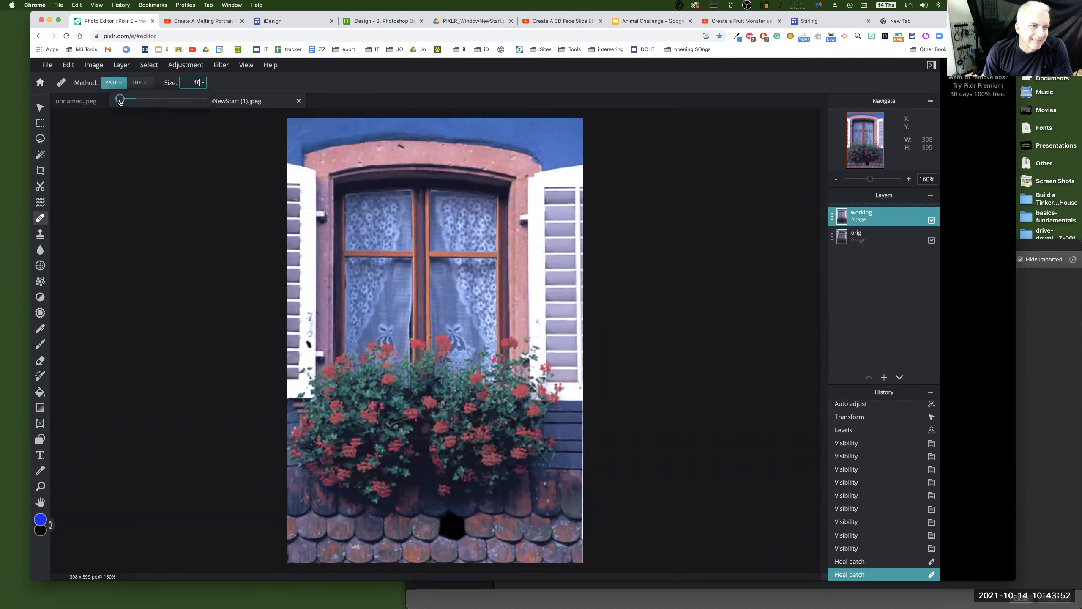
click(310, 345)
click(311, 346)
click(310, 346)
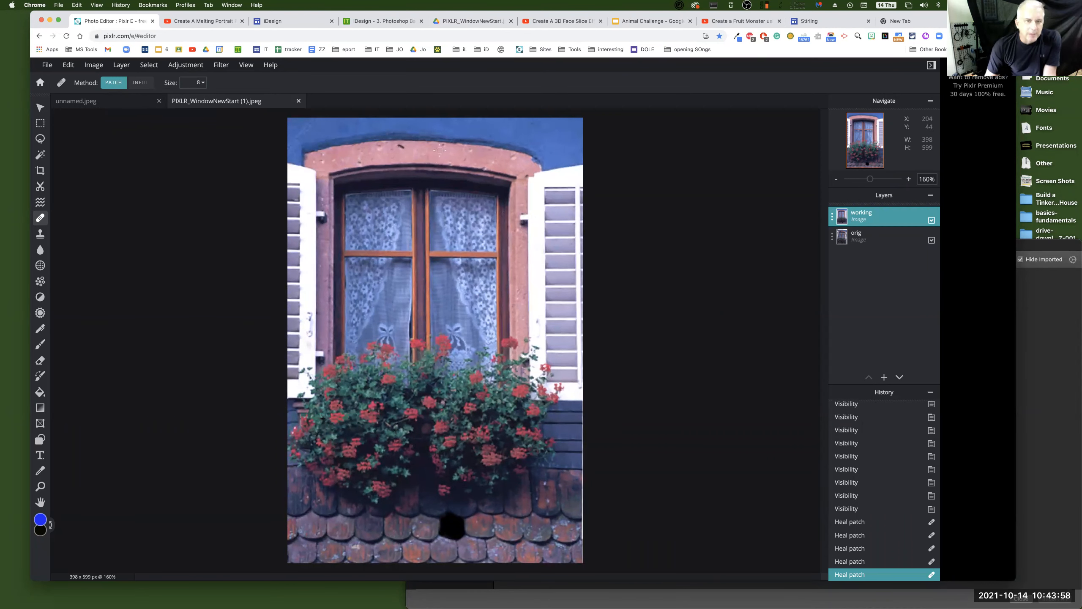
click(400, 147)
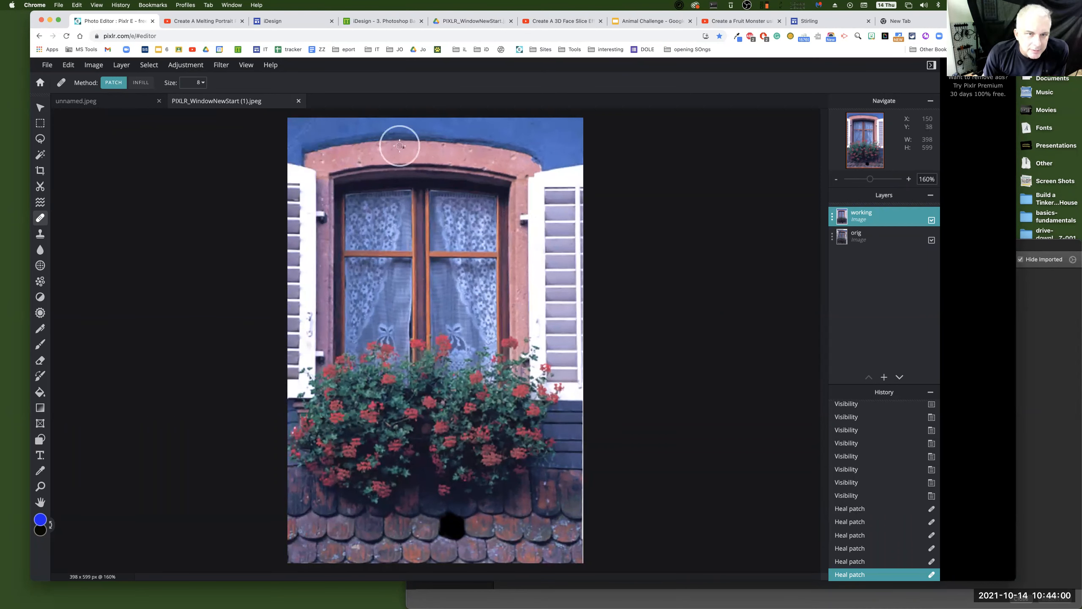
click(403, 150)
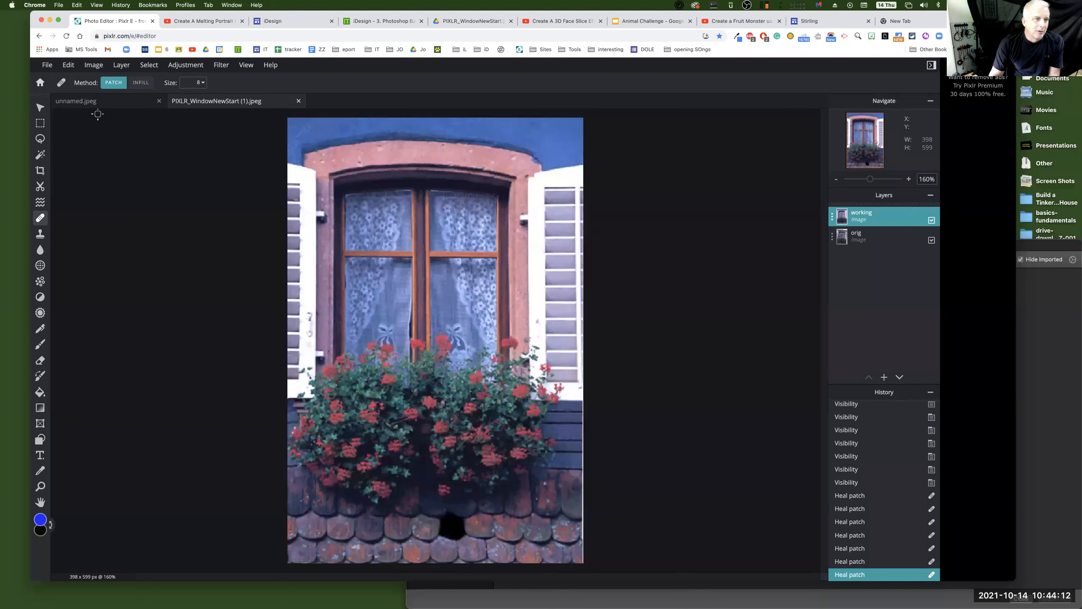
Step: Try to heal the black hole in the roof tiles with a single size 106 patch, and undo it
click(188, 83)
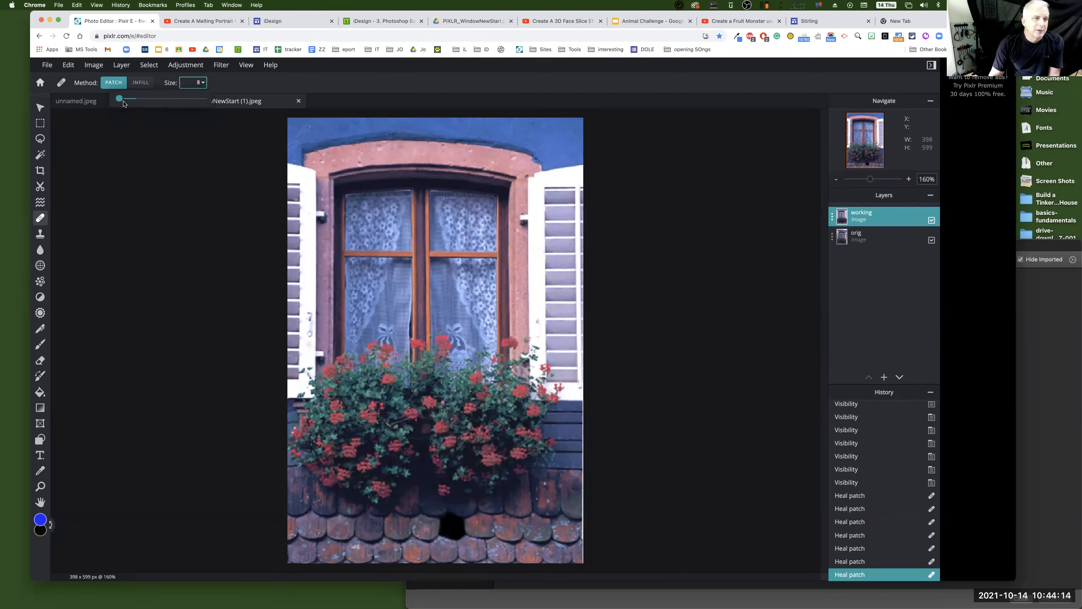
drag(129, 100, 163, 99)
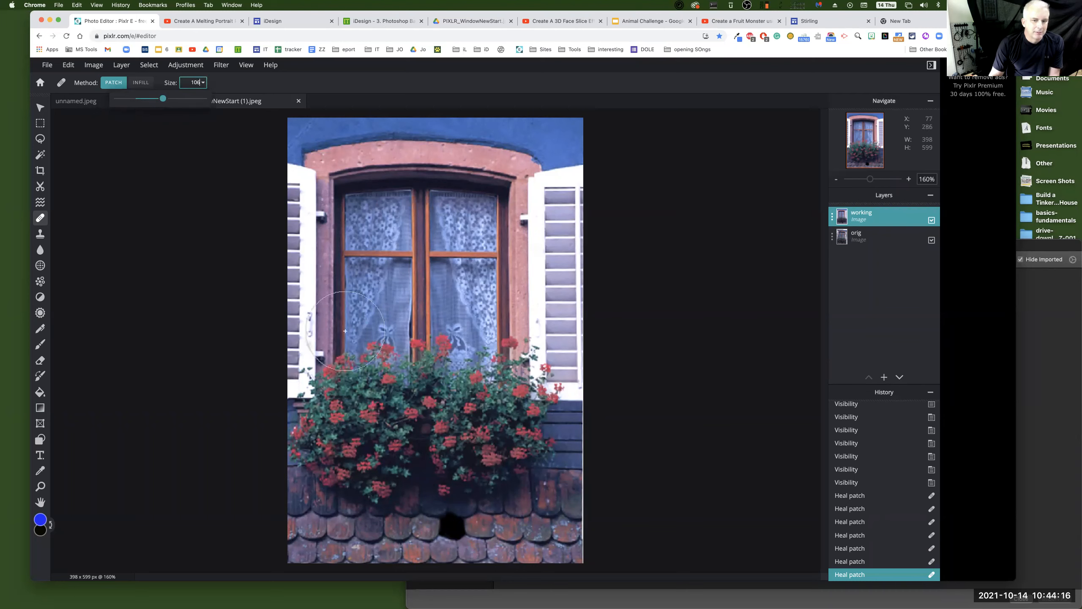
click(452, 523)
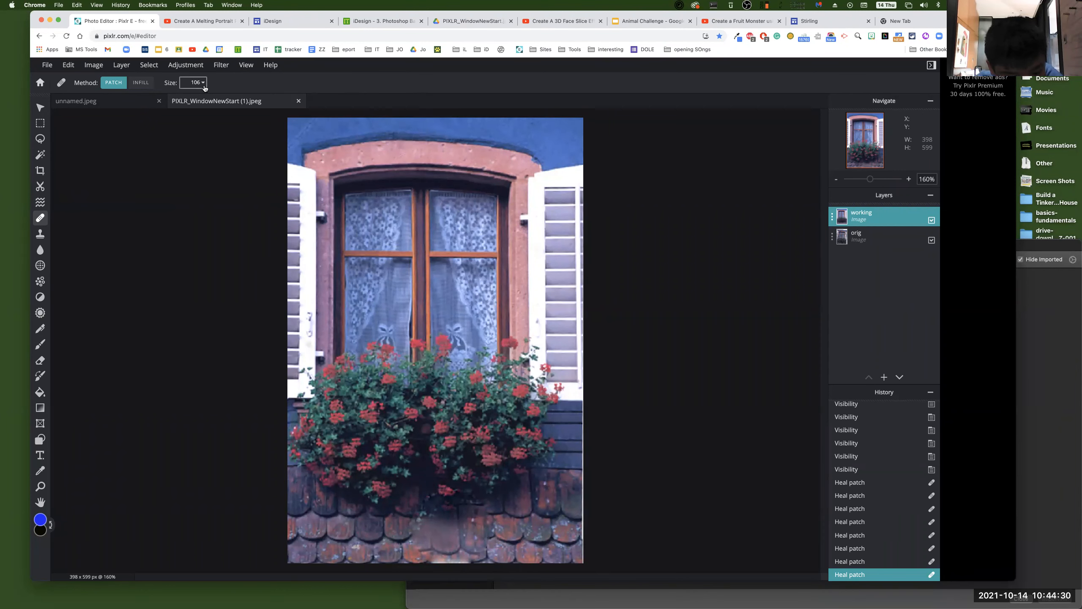
key(super+z)
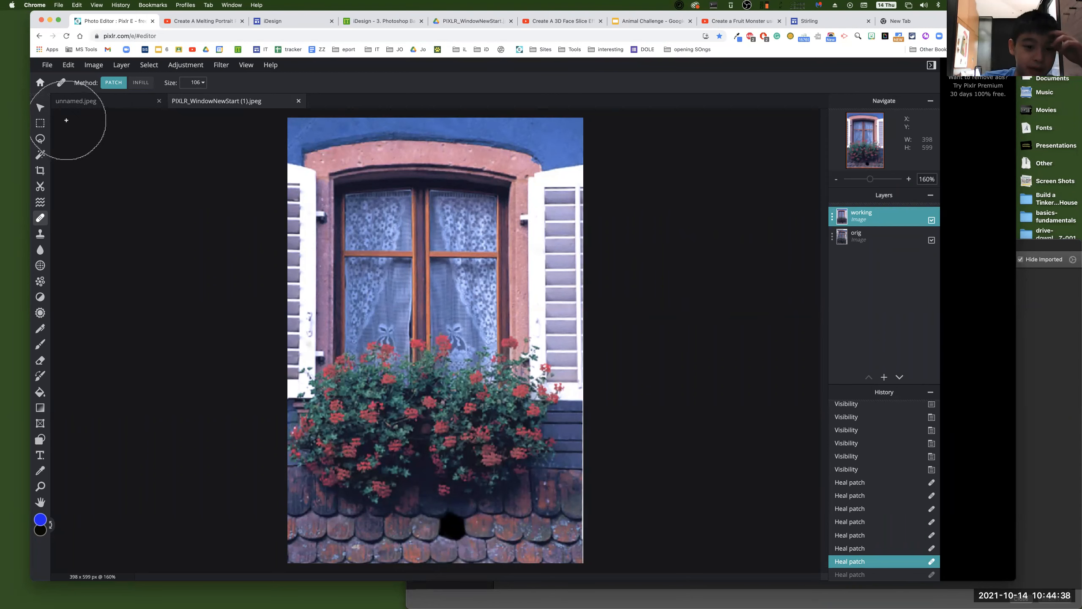
Step: Lasso a freehand selection of about 48 × 38 px around an intact roof tile in the same row as the black hole
click(40, 109)
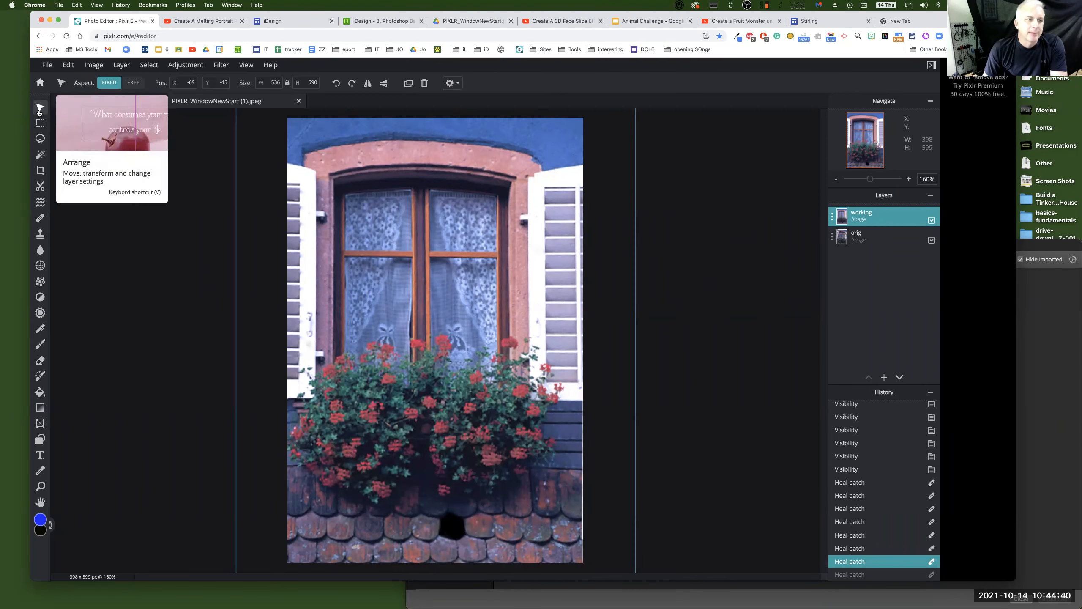
click(138, 208)
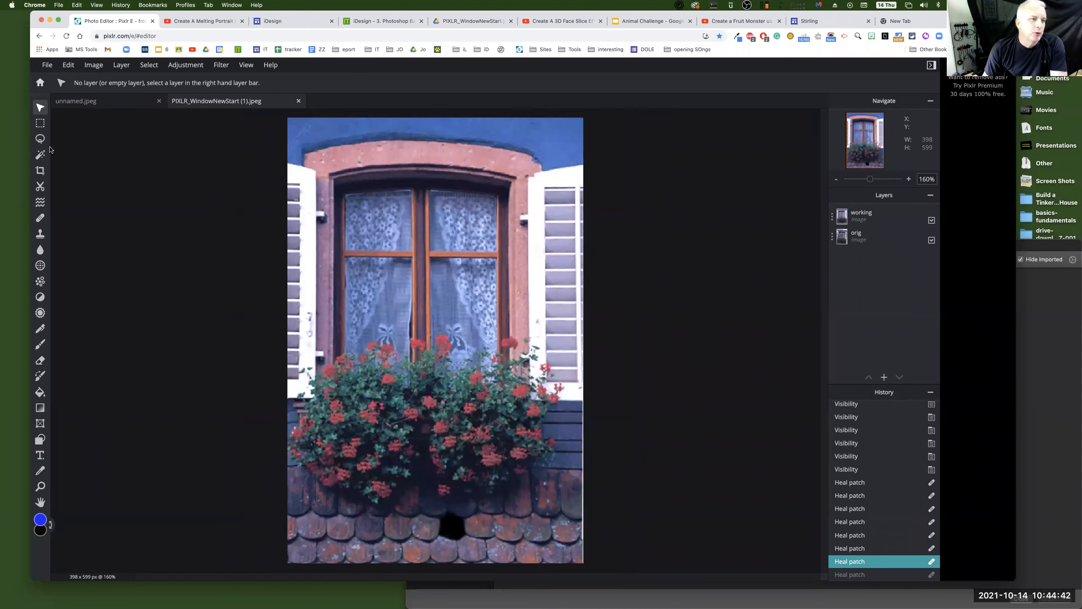
click(41, 141)
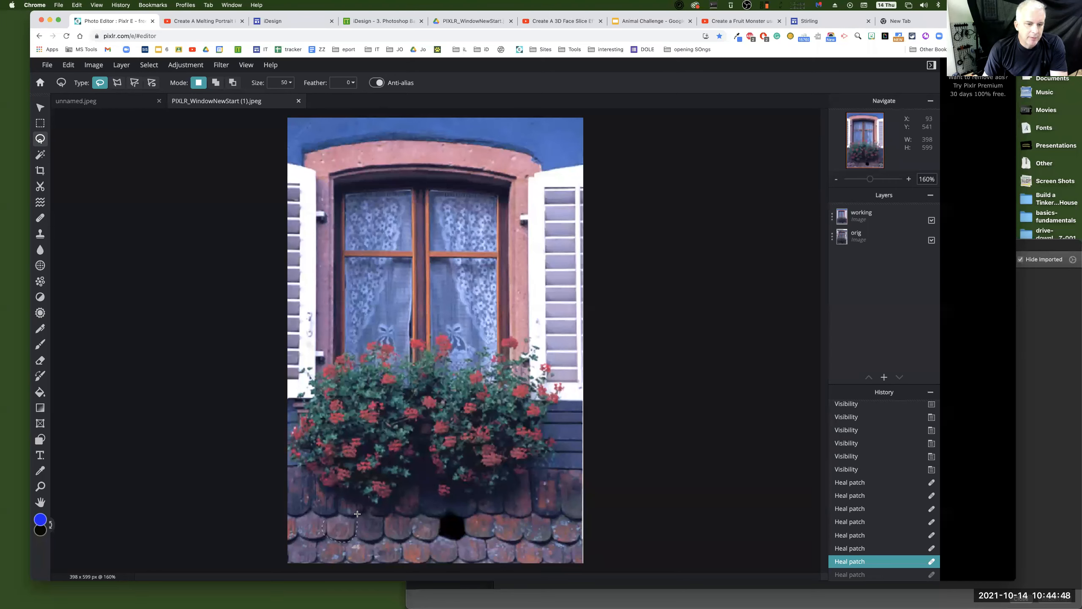
drag(324, 520, 323, 522)
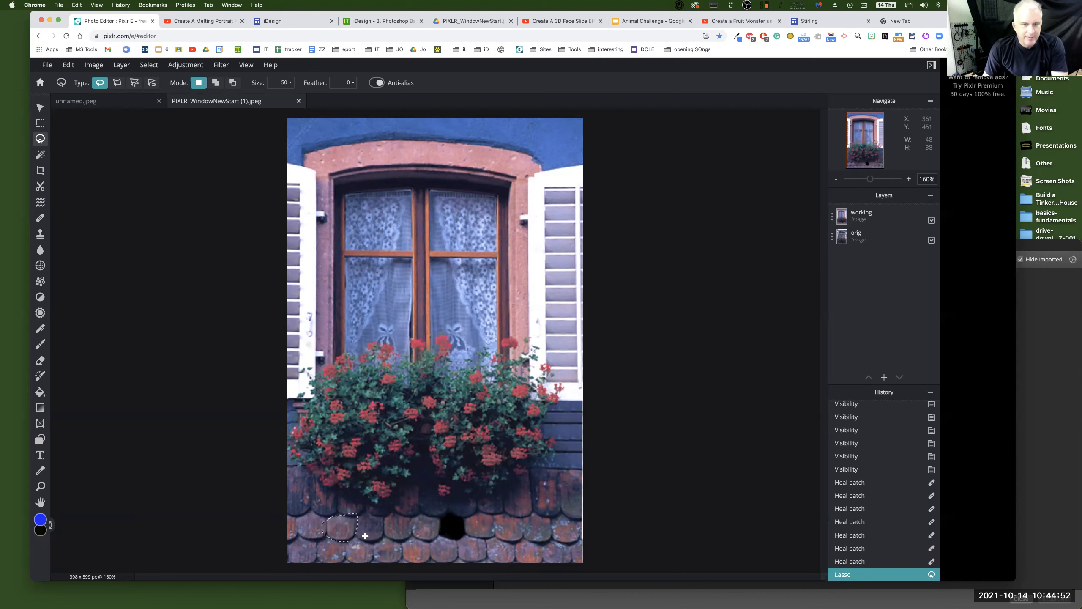
Step: Copy the lassoed intact roof tile from the working layer and paste it as a new layer
click(886, 217)
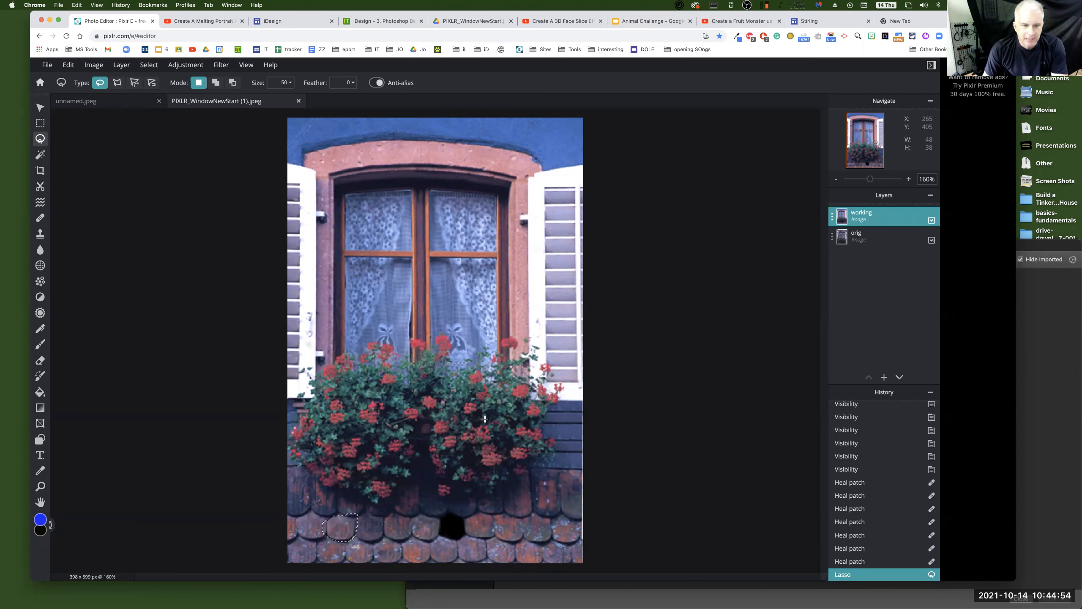
key(super+c)
key(super+v)
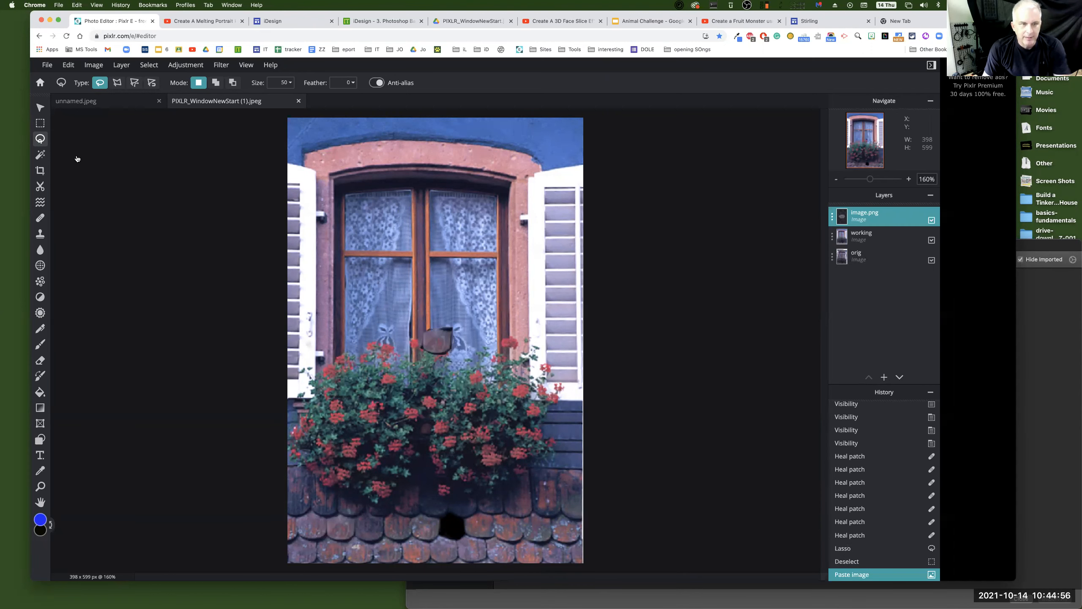
Step: Try to cover the black hole in the roof with the pasted tile, and undo back to its layer being hidden
click(42, 112)
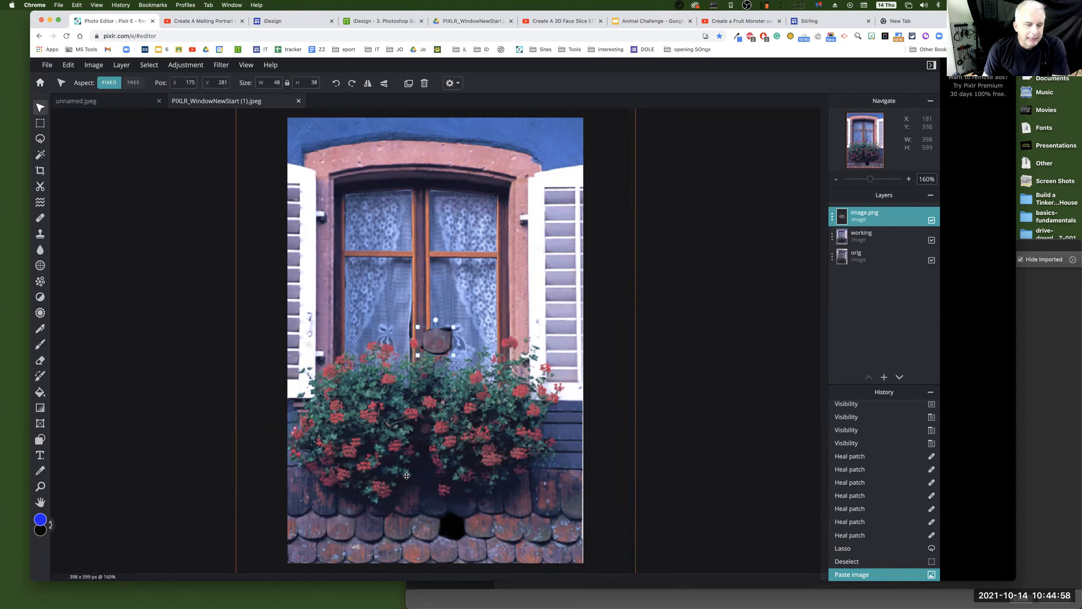
drag(432, 356, 422, 338)
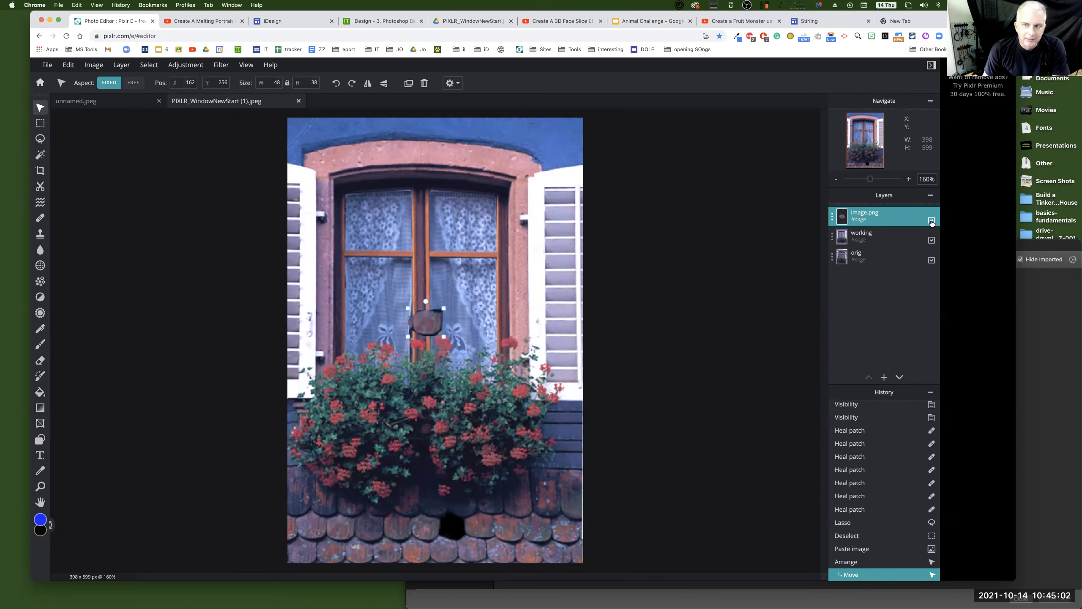
click(932, 219)
click(931, 219)
drag(426, 318, 455, 521)
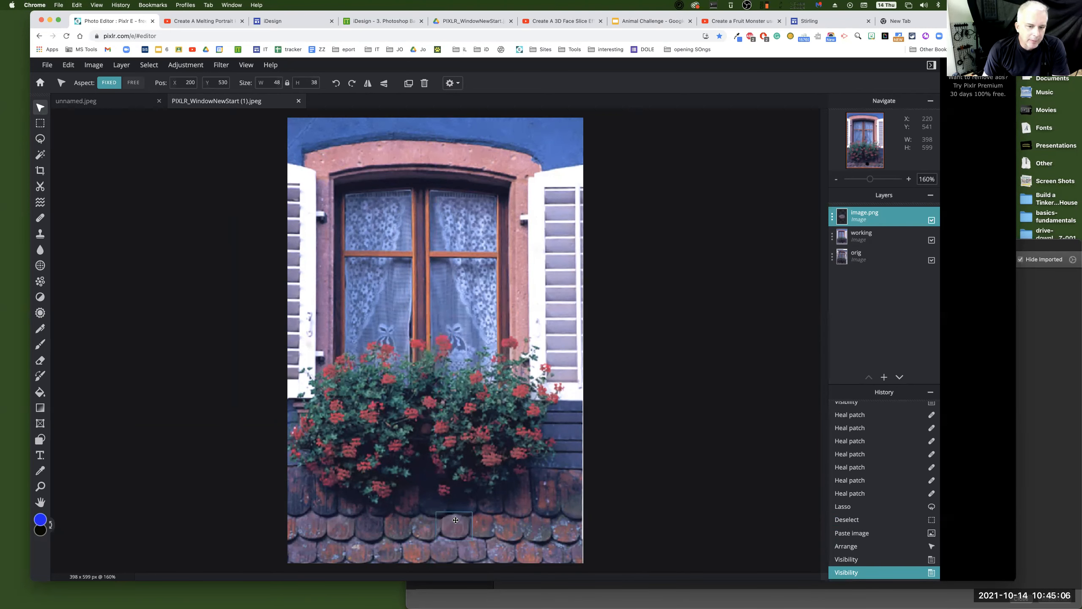
click(538, 500)
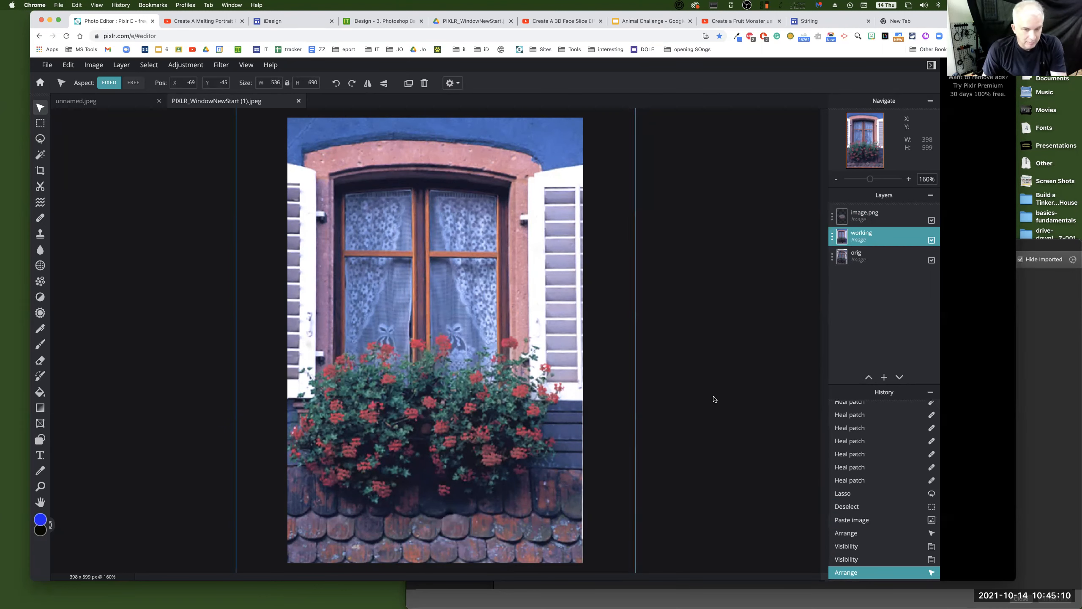
key(super+z)
key(super+z)
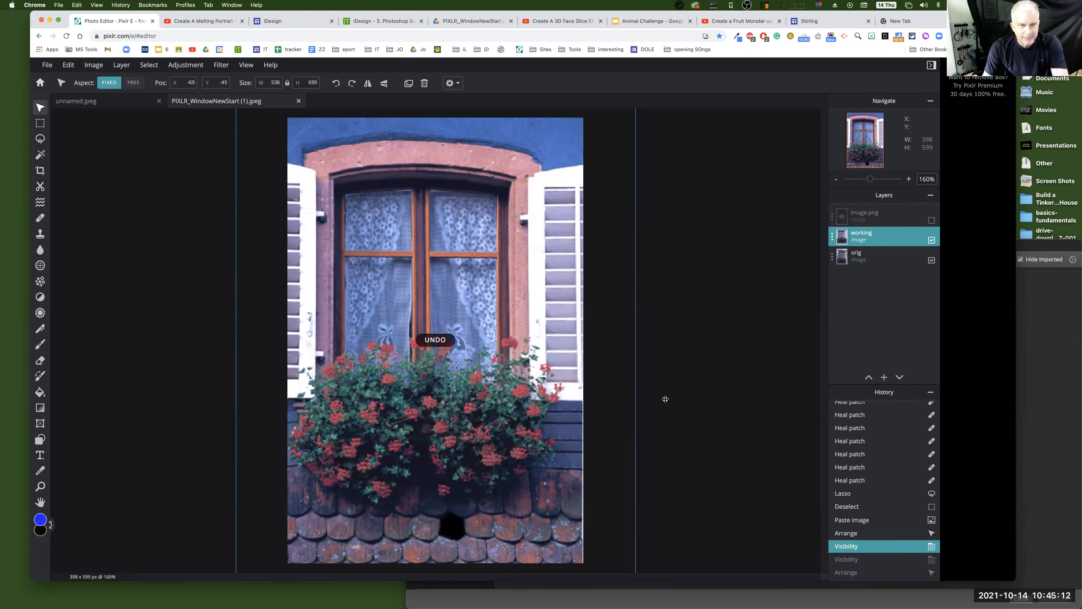
click(122, 361)
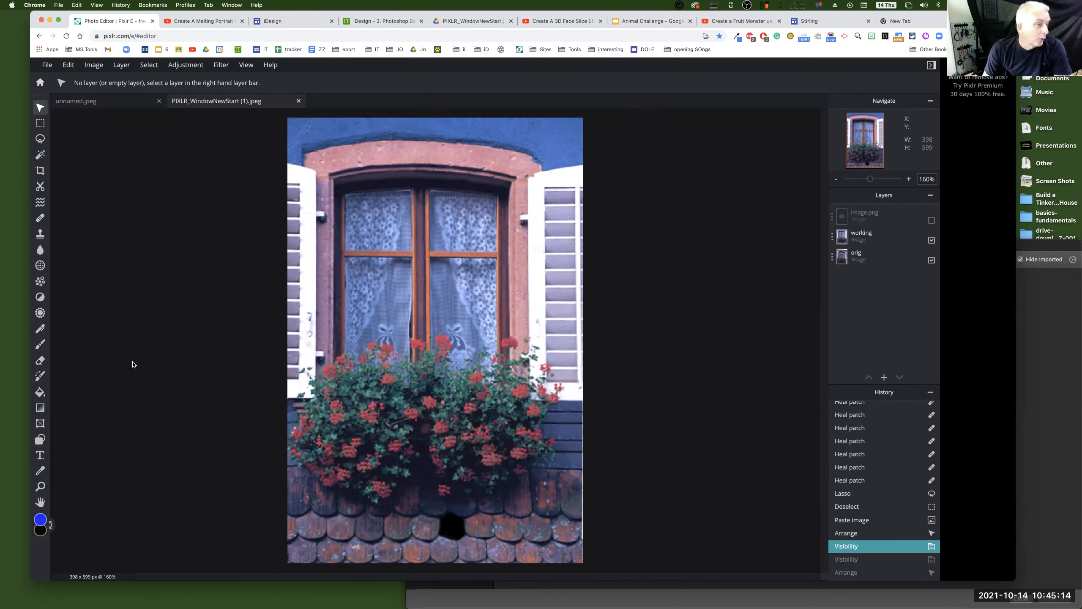
Step: Clone an intact tile from the same roof row over the black hole on the working layer, adjusting the brush first
click(41, 236)
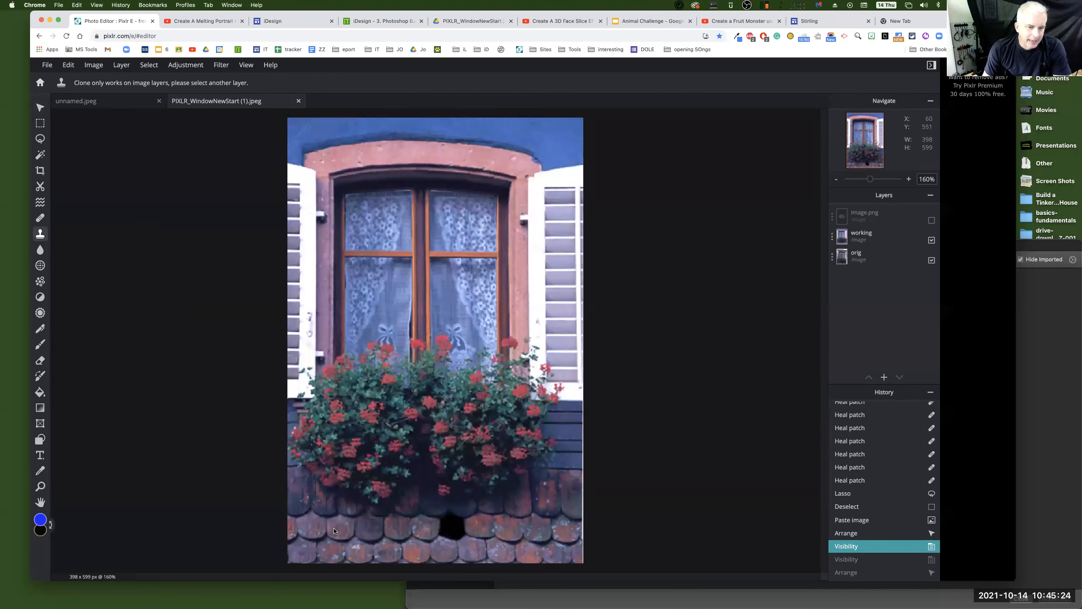
click(873, 236)
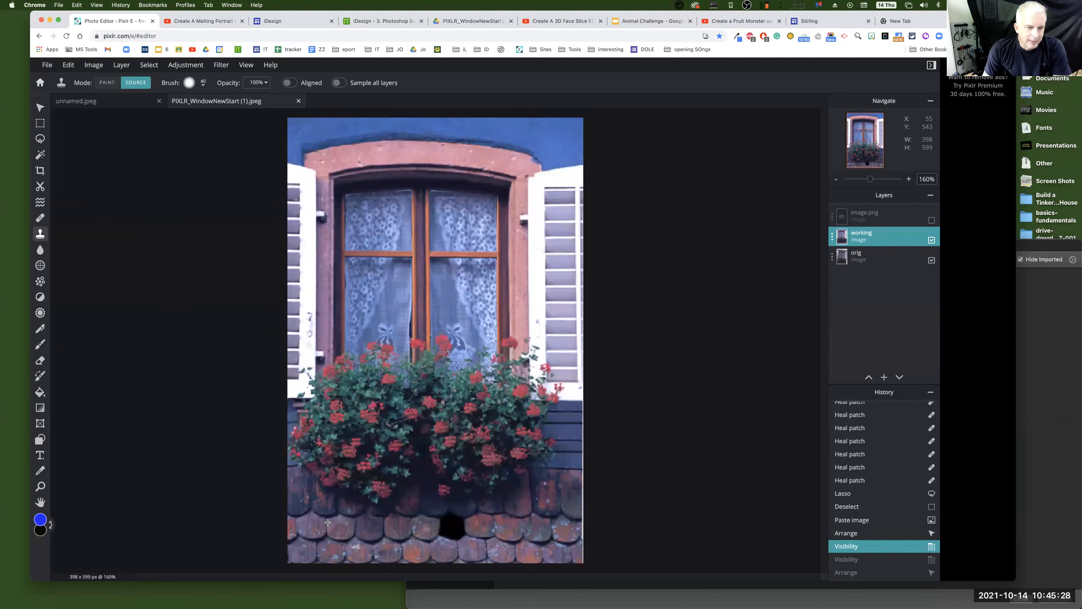
click(342, 527)
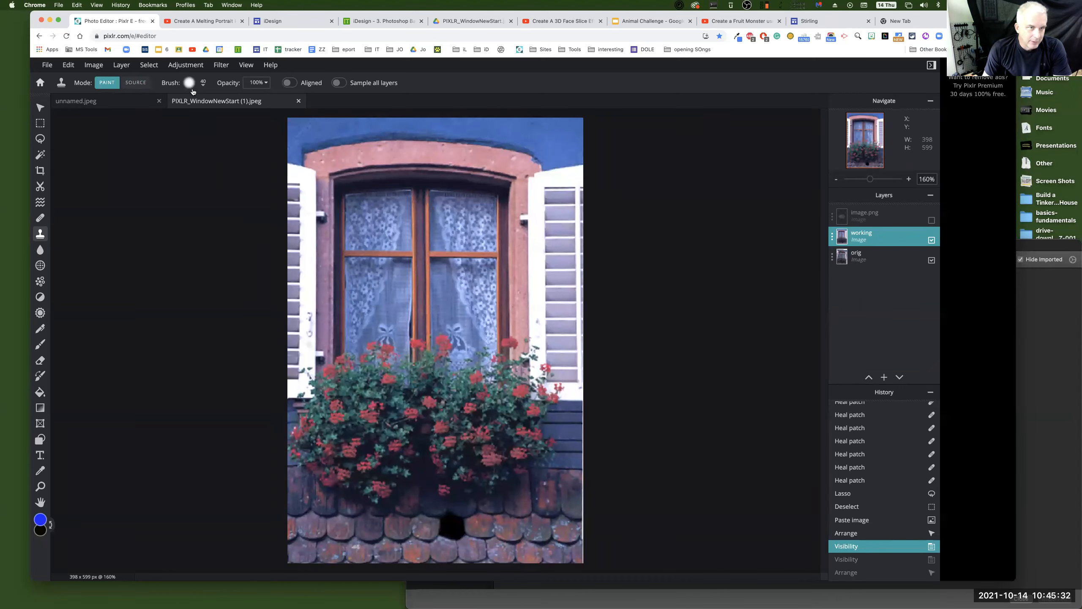
drag(208, 122, 201, 122)
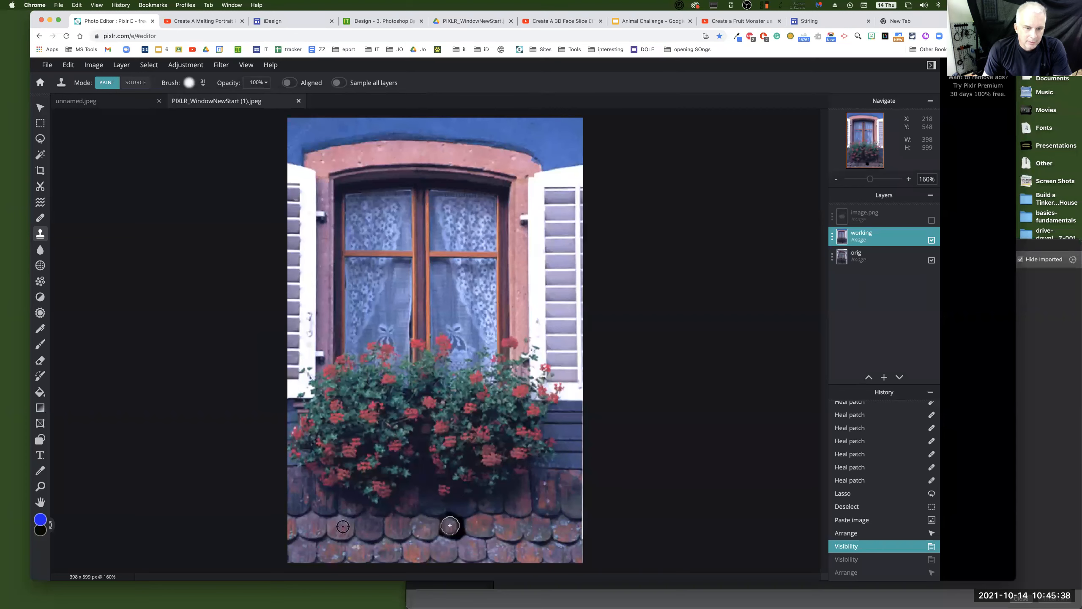
mouse_move(450, 526)
mouse_down()
mouse_move(443, 532)
mouse_move(459, 523)
mouse_move(449, 521)
mouse_up()
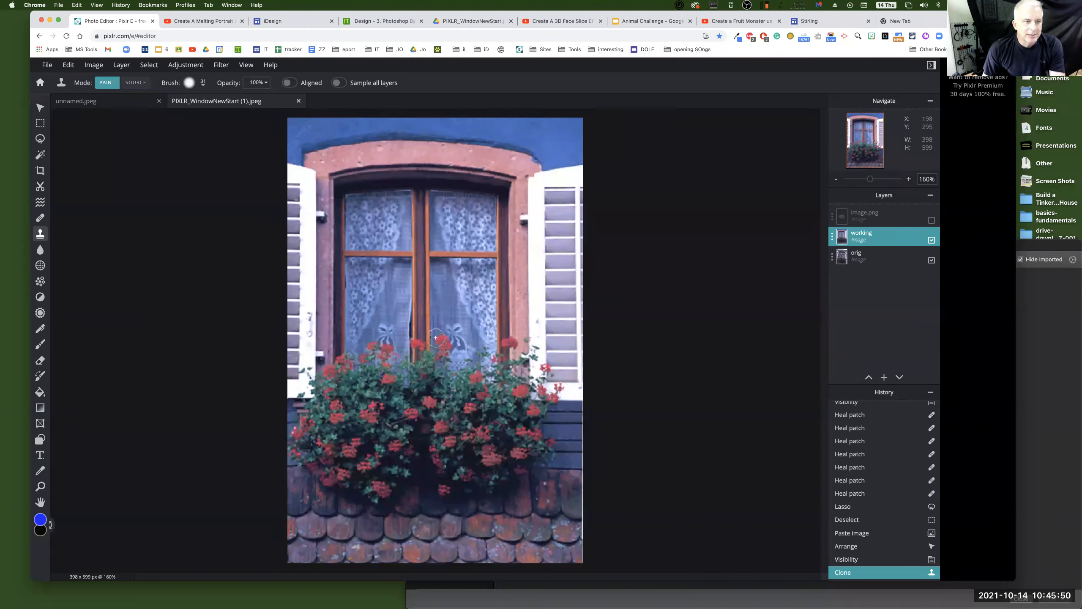
Step: Try to clone the upper-left part of the pink arch onto the right-hand window panes, and undo it
key(v)
click(42, 235)
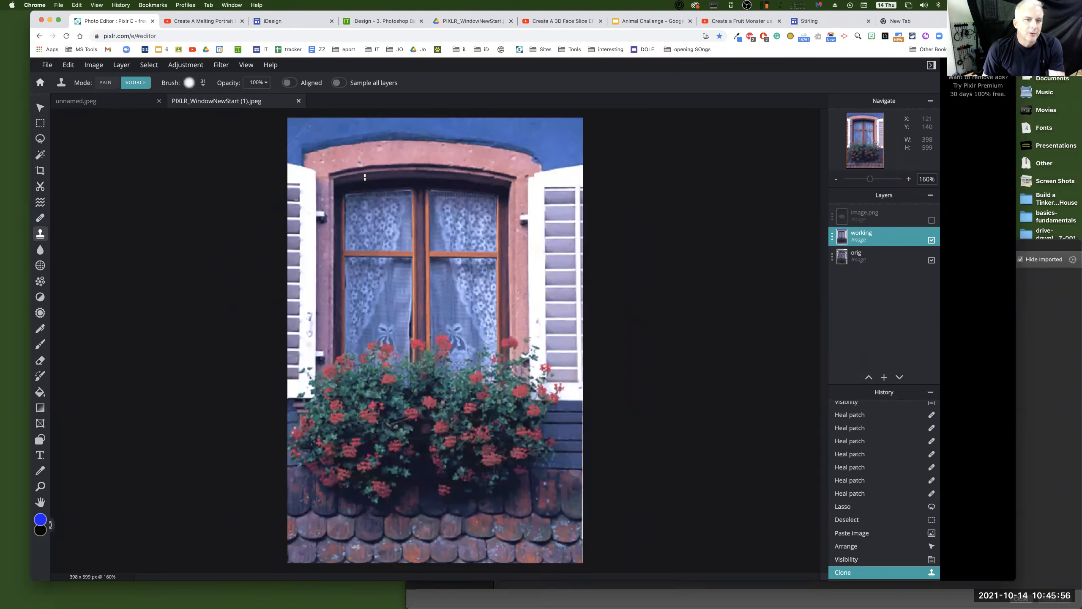
click(350, 157)
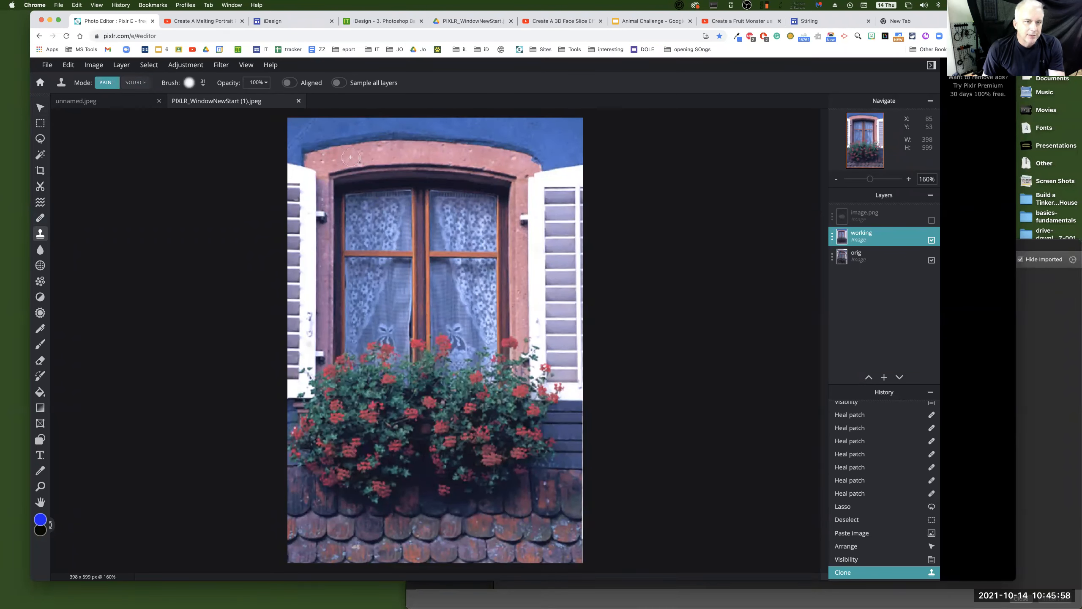
mouse_move(492, 264)
mouse_down()
mouse_move(481, 280)
mouse_move(506, 260)
mouse_move(501, 294)
mouse_move(500, 280)
mouse_move(470, 292)
mouse_move(498, 315)
mouse_move(521, 264)
mouse_move(474, 273)
mouse_move(485, 281)
mouse_move(462, 274)
mouse_move(478, 287)
mouse_move(473, 264)
mouse_up()
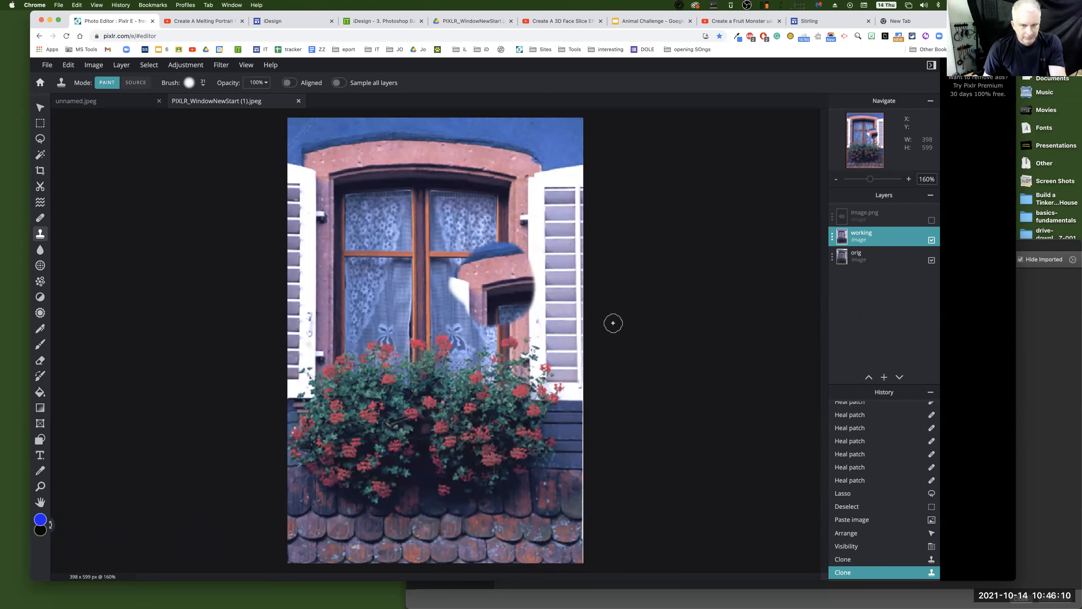
key(super+z)
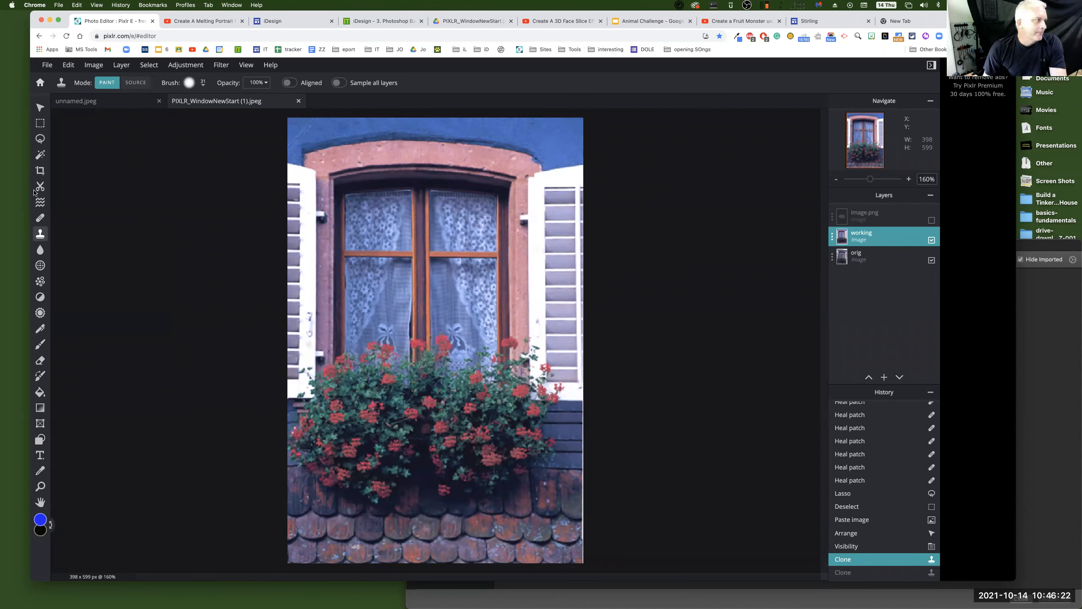
click(40, 107)
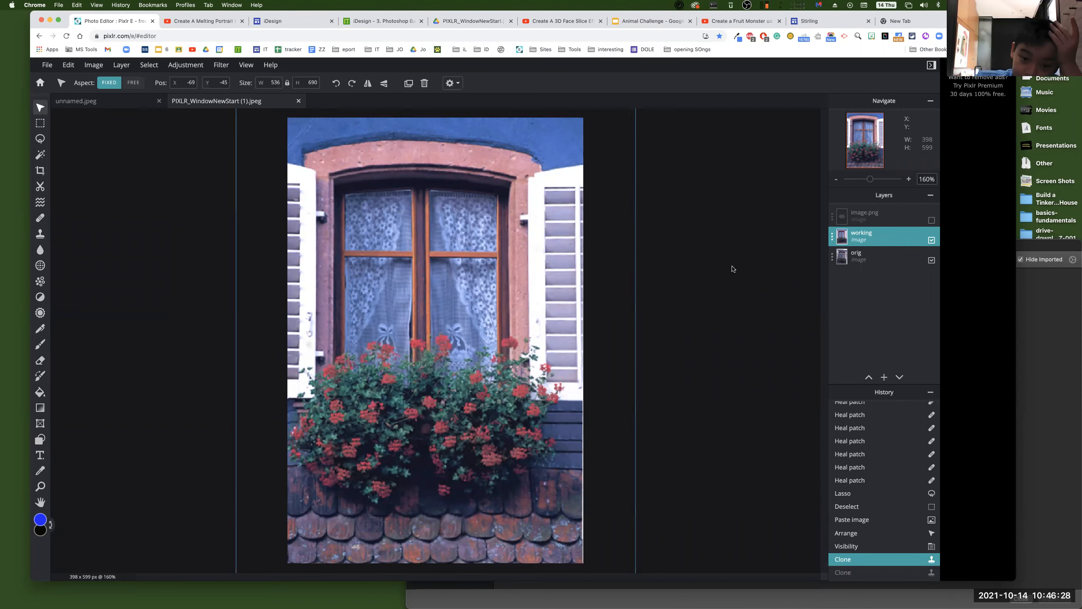
click(208, 358)
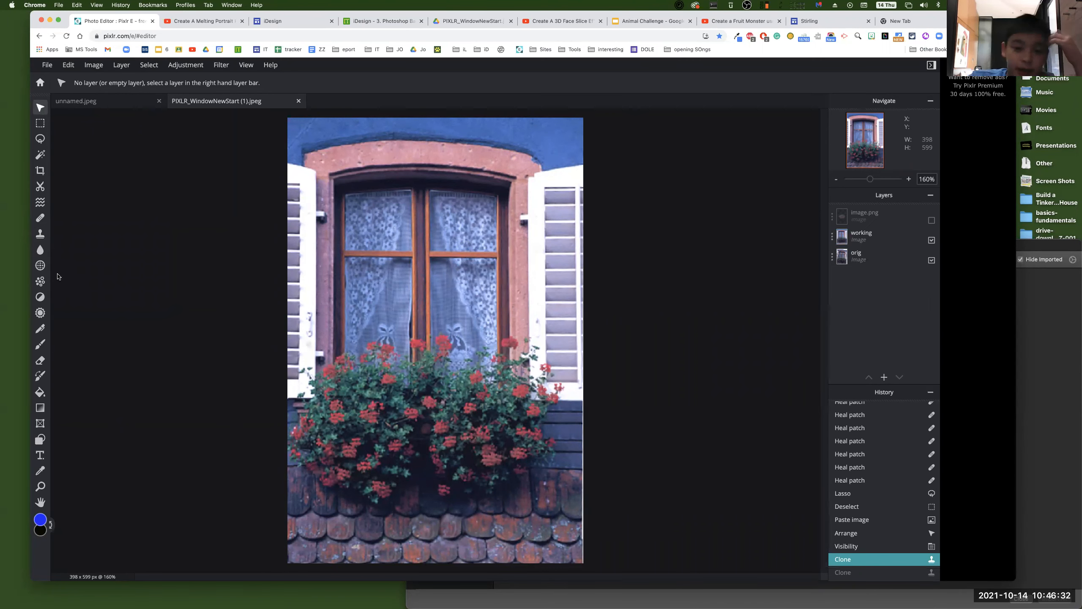
click(39, 235)
click(871, 239)
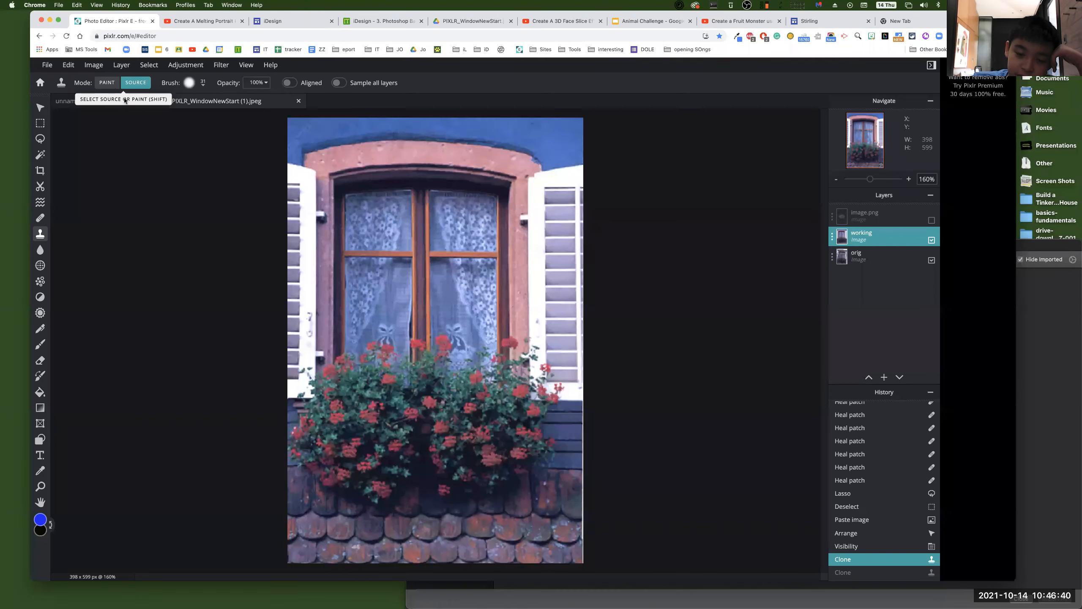
click(107, 83)
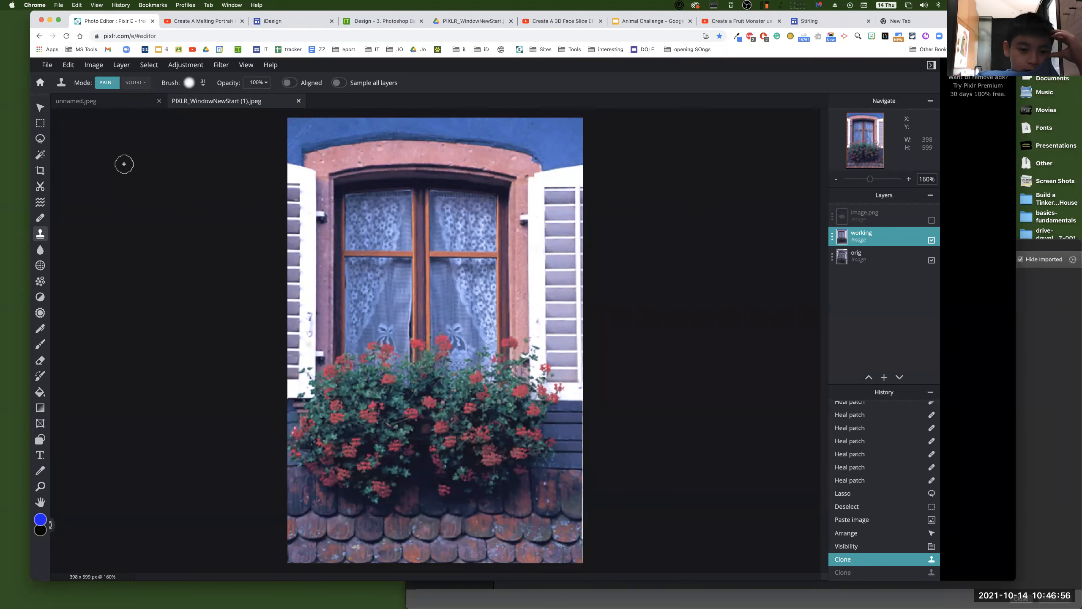
click(132, 85)
click(111, 85)
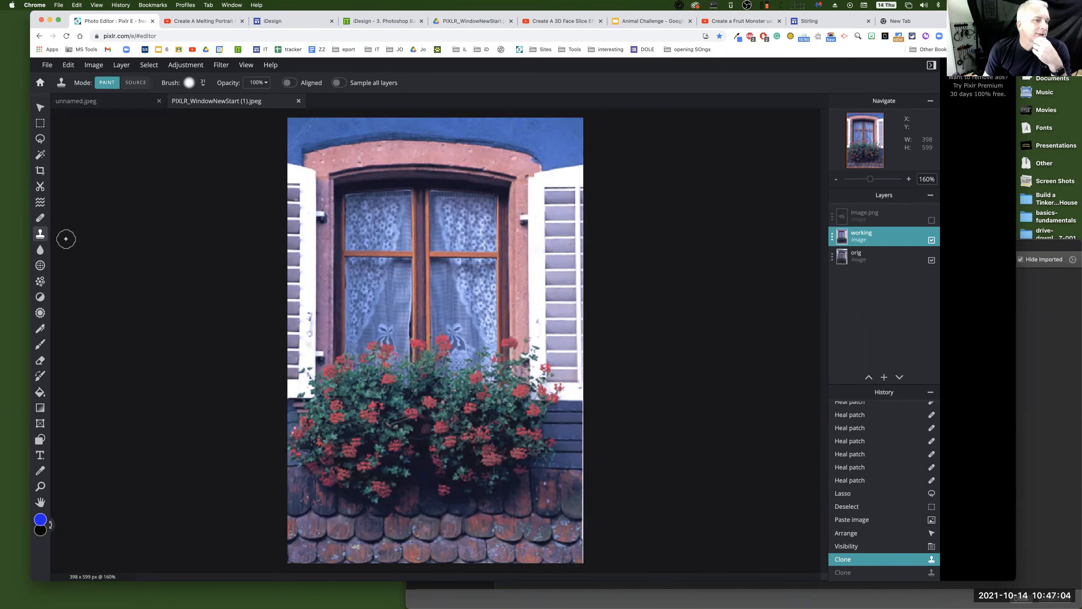
click(130, 84)
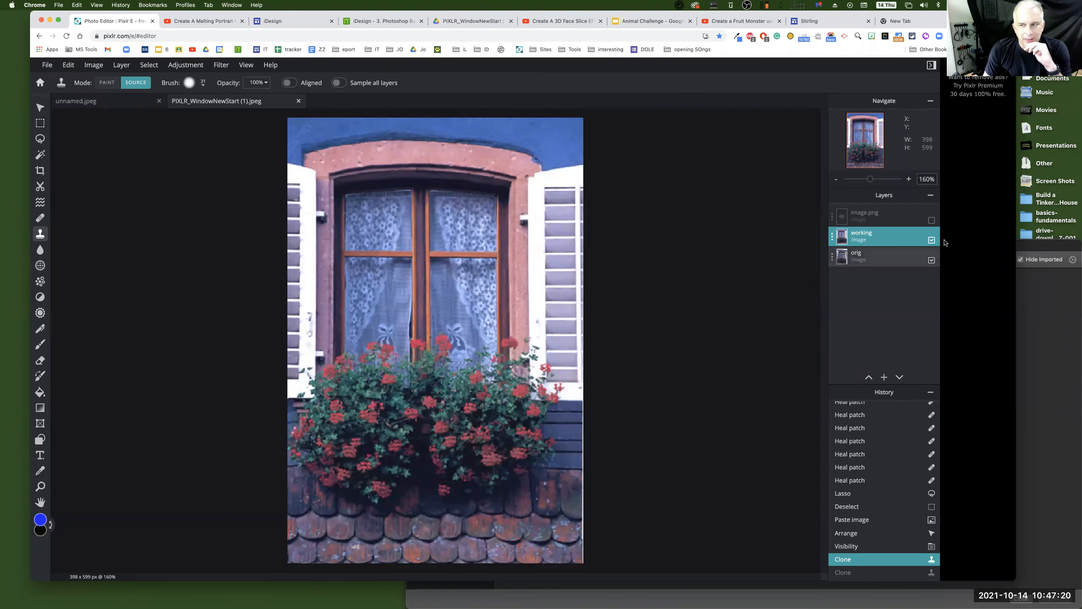
Step: Toggle the working layer's visibility to compare the restored photo with the original
click(932, 241)
click(932, 241)
click(932, 242)
click(932, 241)
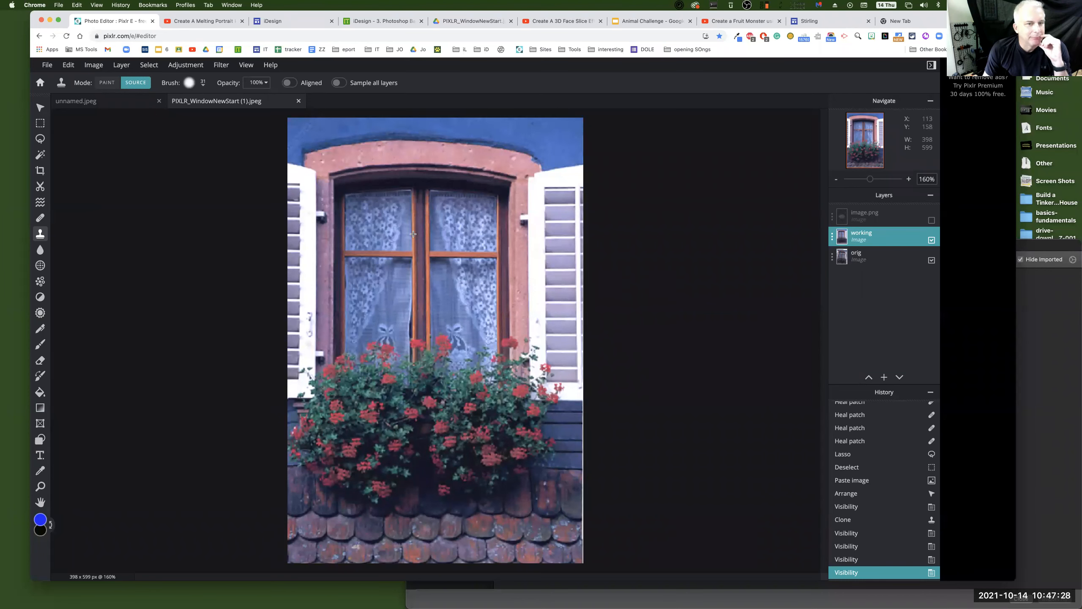
Step: Try to lighten the midtones of the upper-left window pane at strength 100, and undo the strokes
click(41, 297)
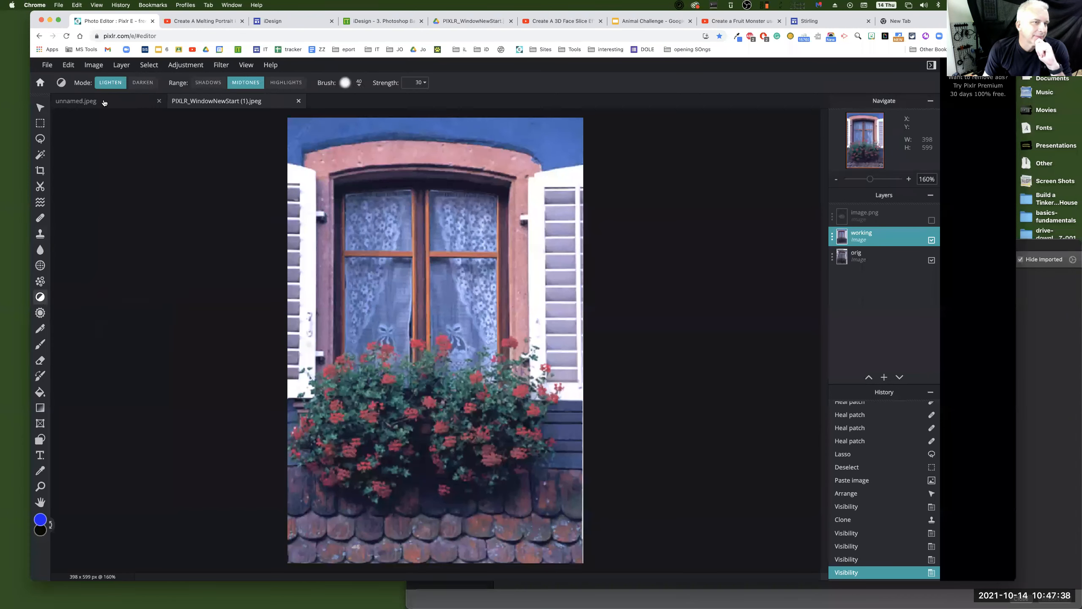
click(425, 83)
drag(366, 99, 426, 99)
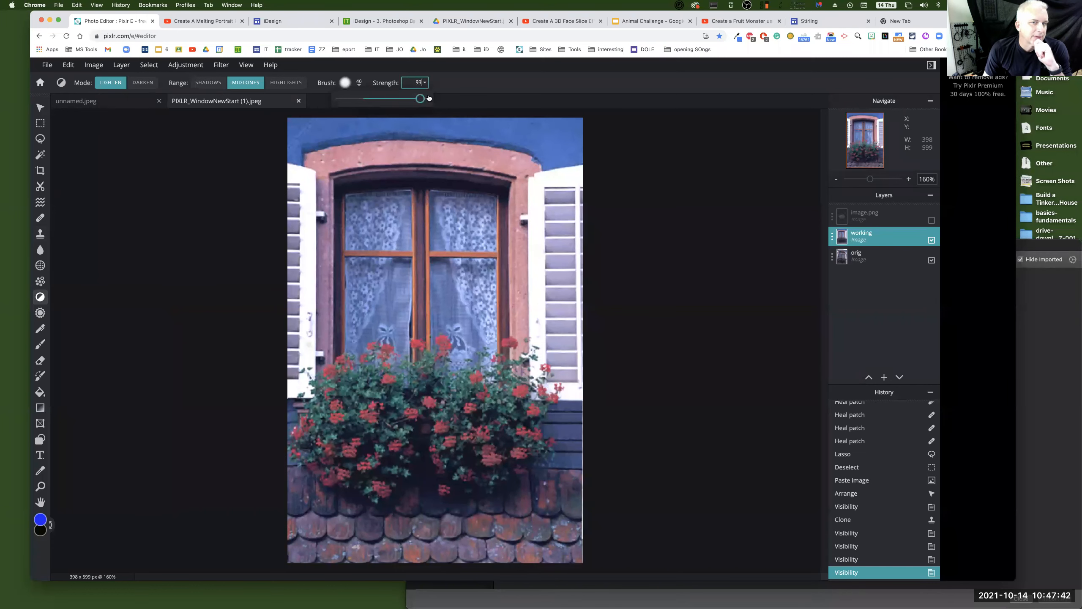
drag(348, 222, 374, 189)
mouse_move(343, 243)
mouse_down()
mouse_move(379, 196)
mouse_move(353, 254)
mouse_move(404, 193)
mouse_up()
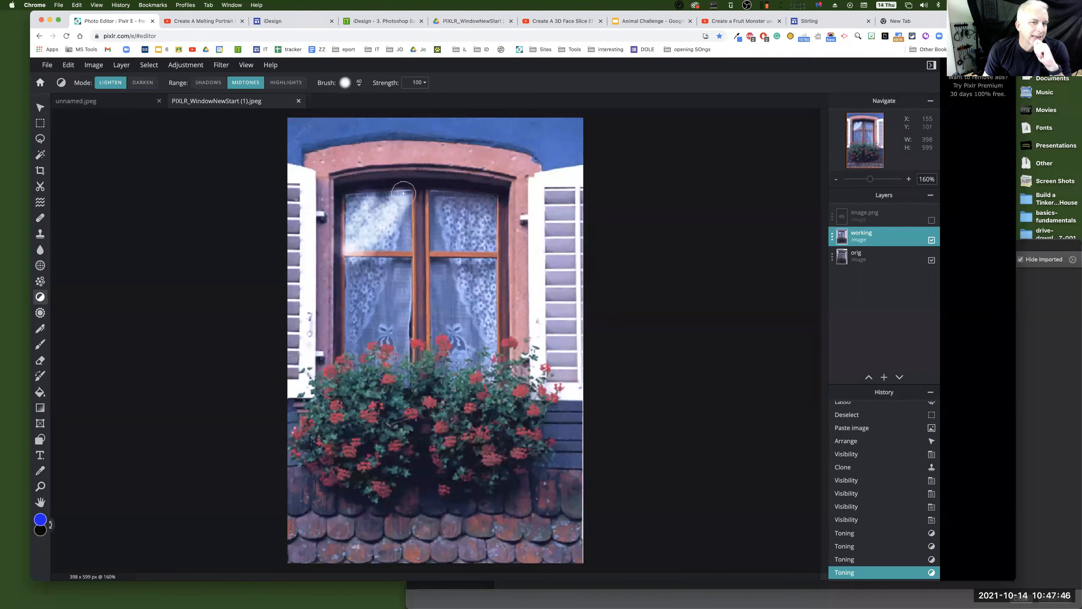
key(super+z)
key(super+z)
key(super+z)
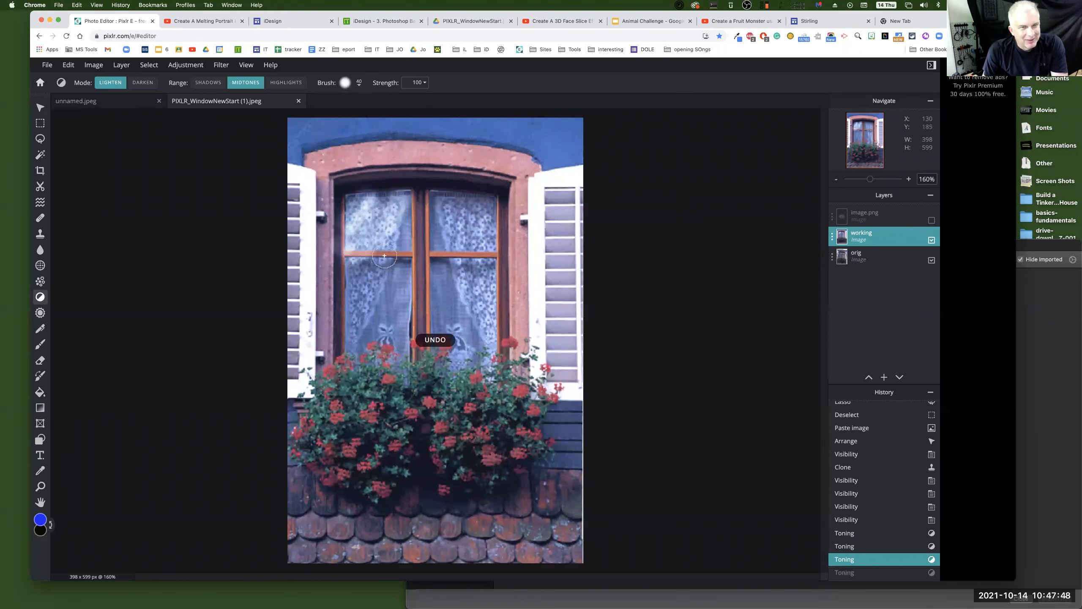
Step: Lighten the midtones of the right-hand curtains and the central window frame at strength 31
click(424, 82)
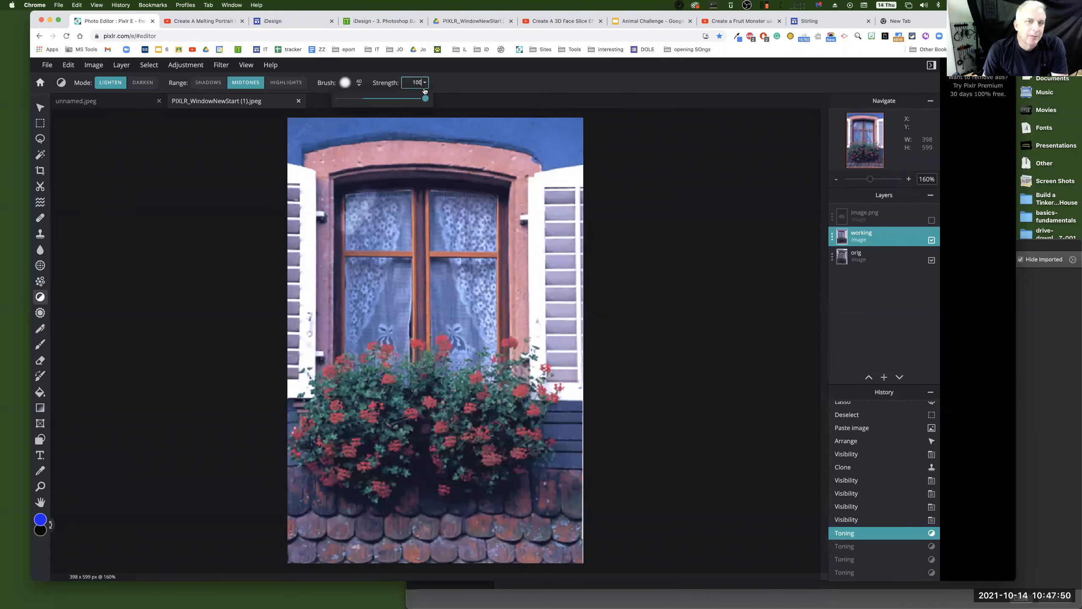
drag(428, 98, 366, 98)
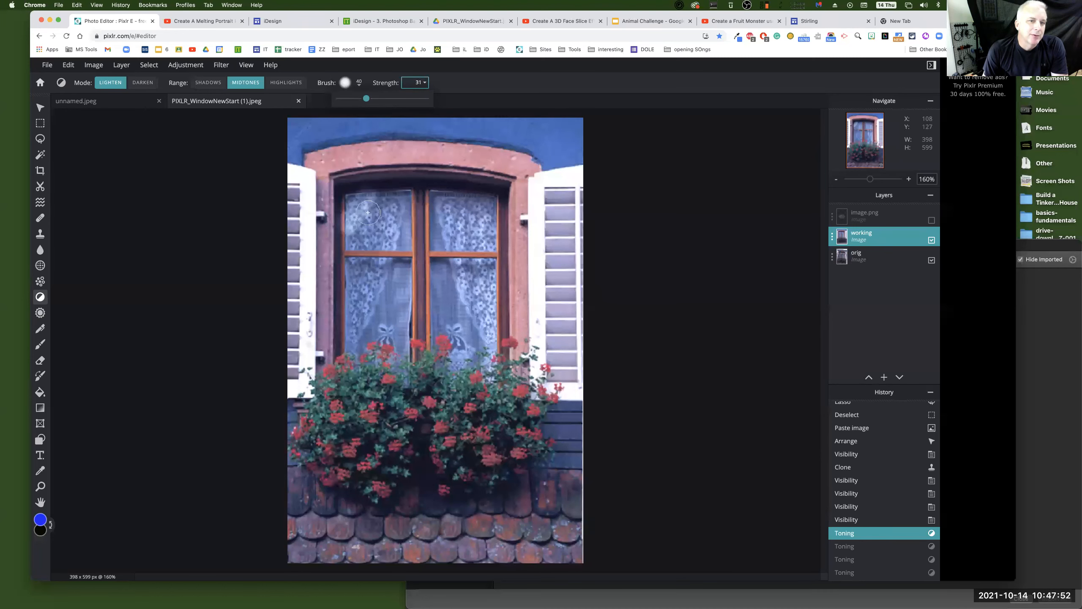
mouse_move(425, 185)
mouse_down()
mouse_move(477, 222)
mouse_move(448, 226)
mouse_move(462, 238)
mouse_up()
mouse_move(461, 199)
mouse_down()
mouse_move(483, 223)
mouse_move(466, 262)
mouse_move(504, 316)
mouse_move(451, 233)
mouse_move(490, 317)
mouse_up()
click(500, 308)
drag(415, 207, 425, 352)
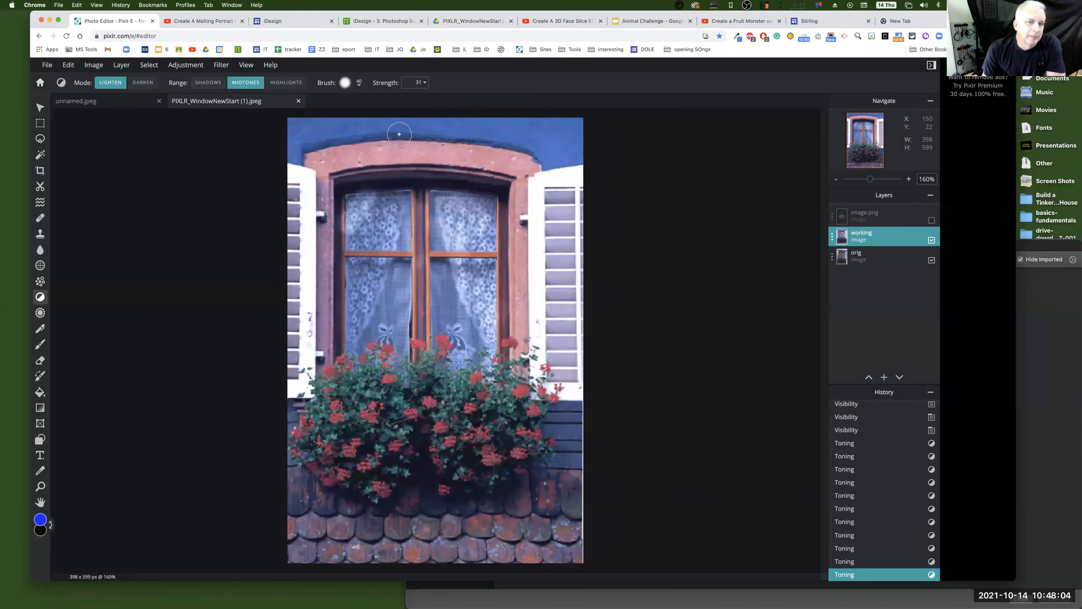
Step: Try to darken the midtones of the upper-left window pane at strength 31, and undo the recent toning strokes
click(143, 83)
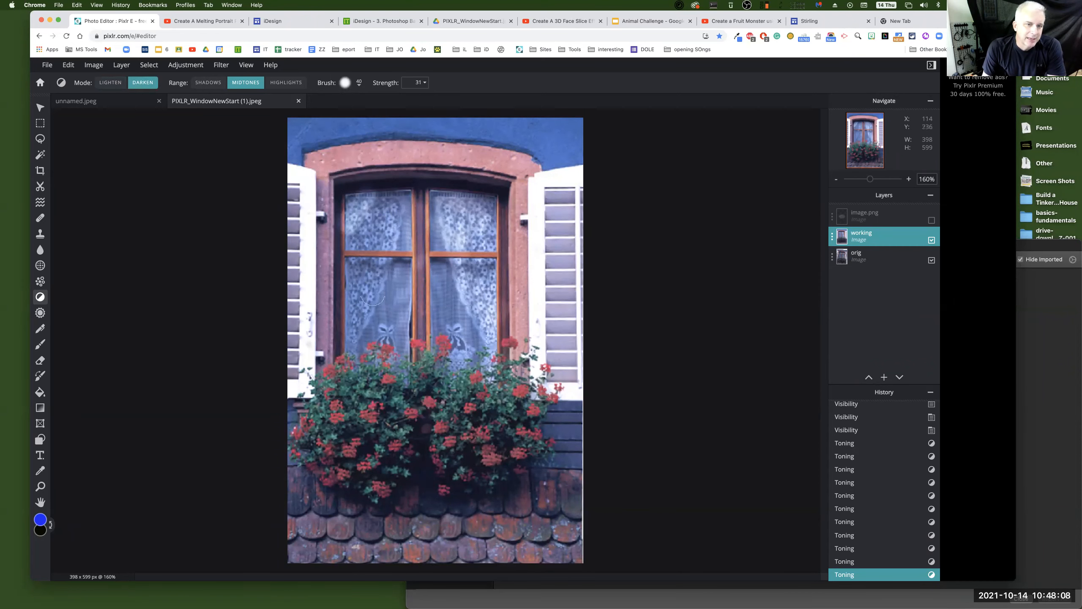
mouse_move(358, 248)
mouse_down()
mouse_move(371, 215)
mouse_move(363, 215)
mouse_move(363, 225)
mouse_move(379, 203)
mouse_move(345, 235)
mouse_move(388, 205)
mouse_move(356, 231)
mouse_move(401, 207)
mouse_move(358, 232)
mouse_move(367, 252)
mouse_move(348, 242)
mouse_move(383, 201)
mouse_move(352, 225)
mouse_move(376, 191)
mouse_move(342, 240)
mouse_move(356, 218)
mouse_up()
key(super+z)
key(super+z)
key(super+z)
key(super+z)
key(super+z)
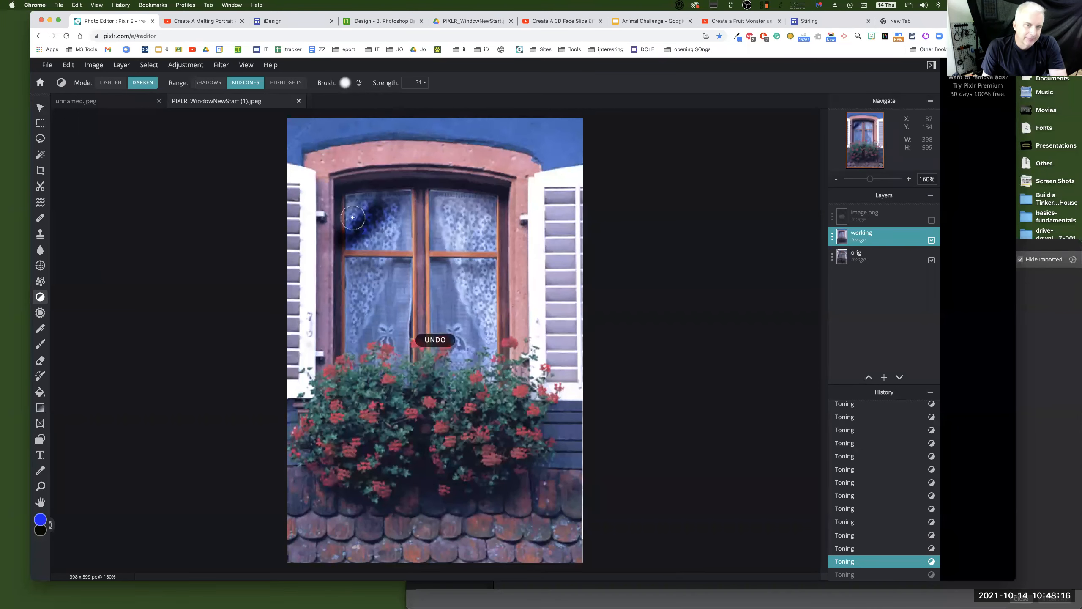
key(super+z)
key(super+z)
key(super+z)
key(super+z)
key(super+z)
key(super+z)
key(super+z)
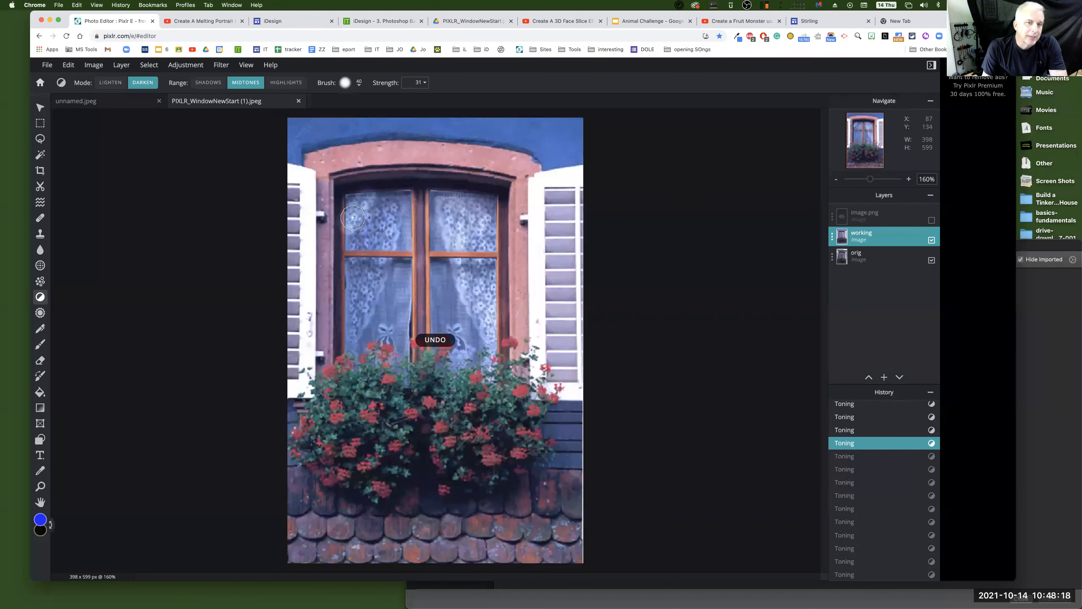
key(super+z)
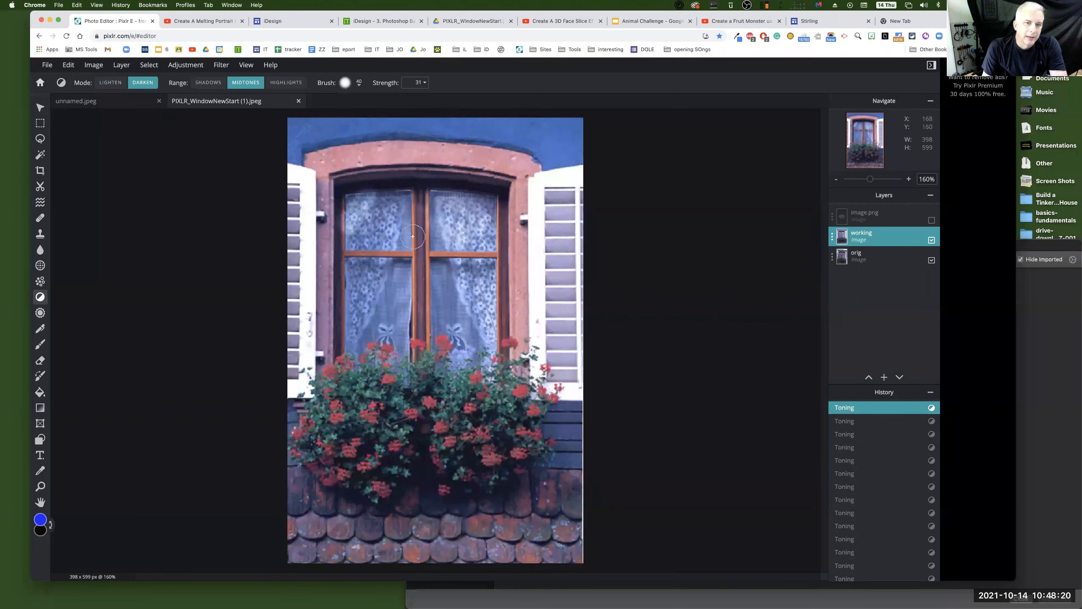
Step: Lighten the midtones of the lace curtains in the left-hand and right-hand window panes at strength 31
click(403, 212)
click(110, 83)
mouse_move(396, 212)
mouse_down()
mouse_move(368, 275)
mouse_move(368, 329)
mouse_up()
drag(350, 211, 328, 273)
drag(399, 199, 367, 264)
mouse_move(445, 197)
mouse_down()
mouse_move(473, 335)
mouse_move(486, 334)
mouse_up()
drag(380, 264, 353, 344)
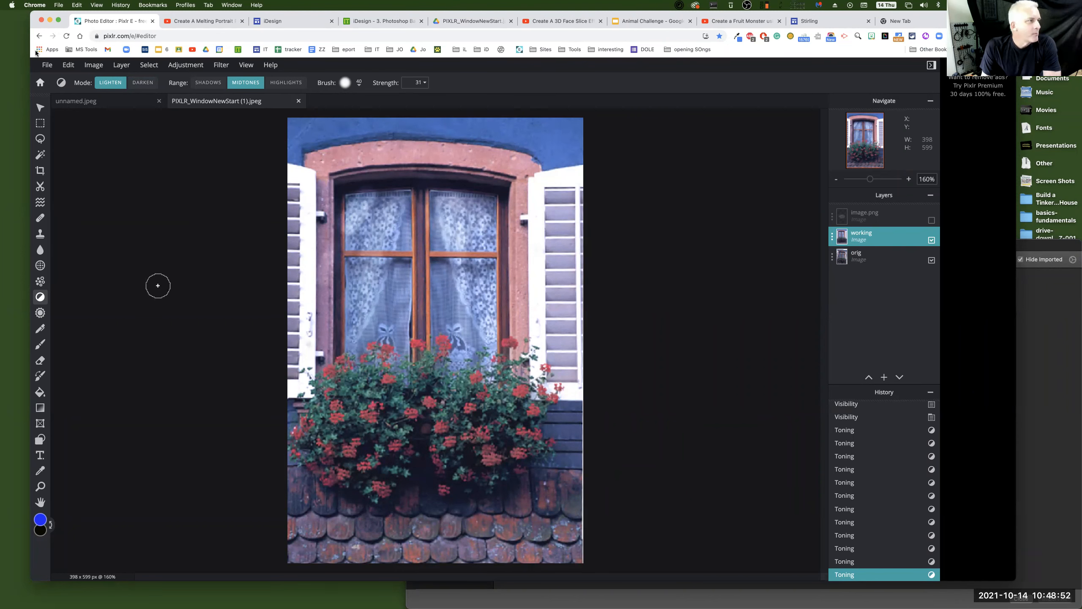
key(super+Tab)
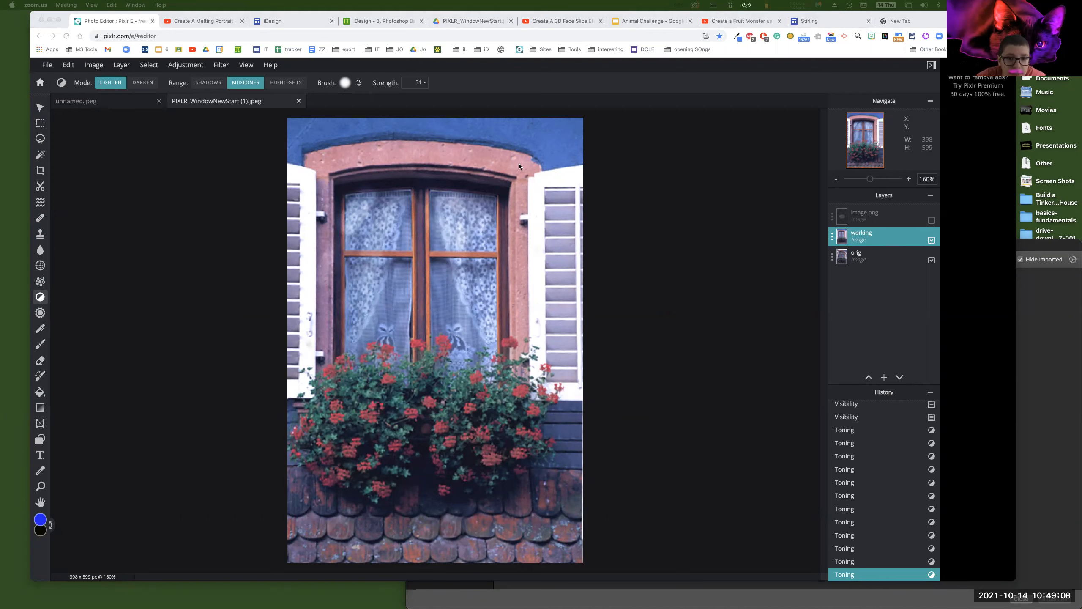
click(193, 84)
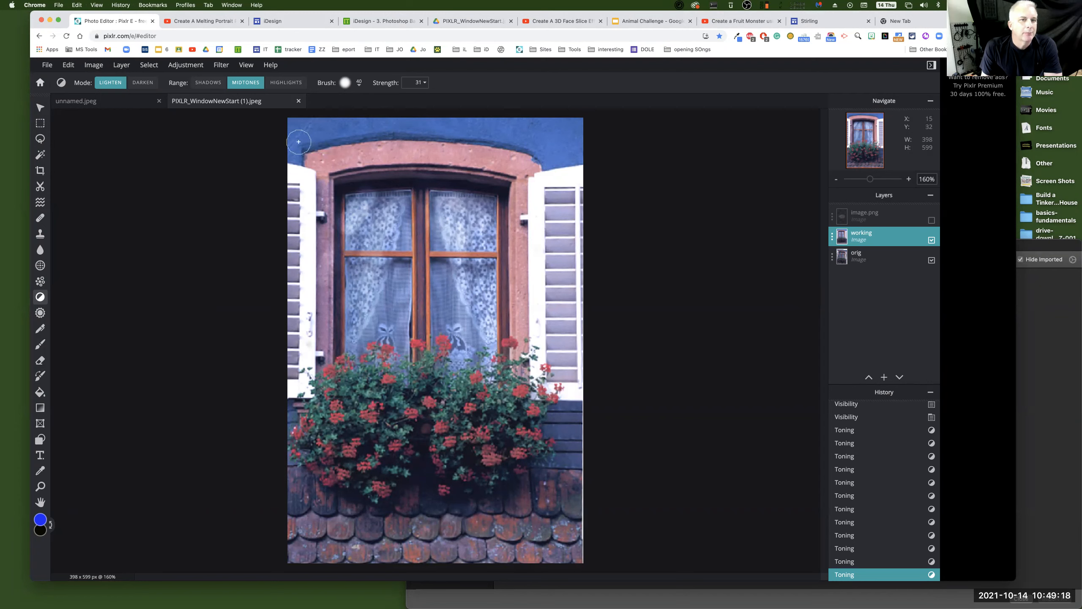
click(40, 108)
click(692, 270)
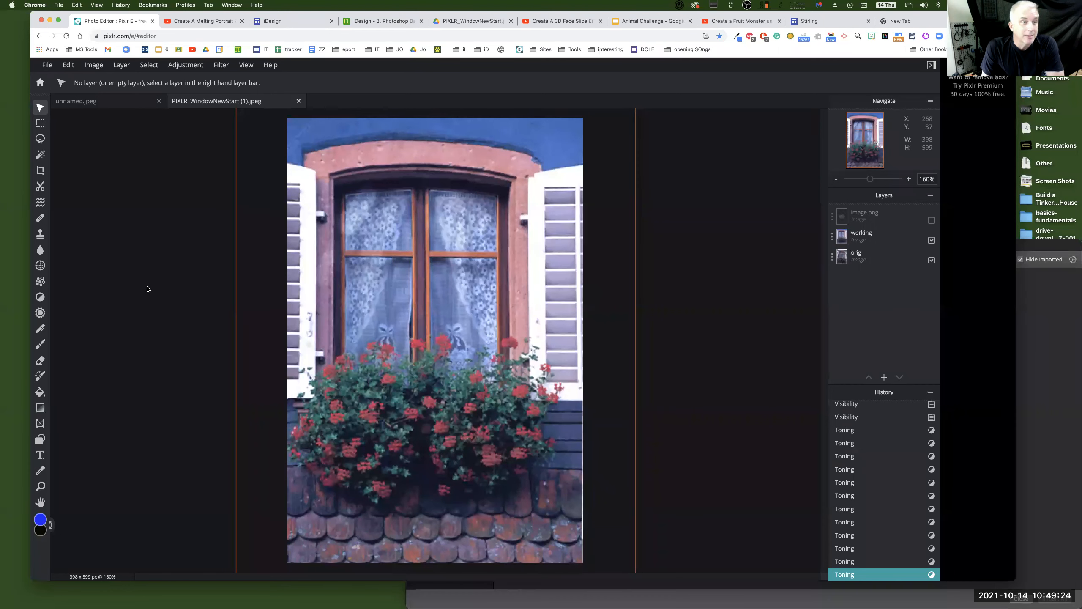
Step: Set the foreground colour to golden yellow #CA9612 for the Brush tool
click(40, 344)
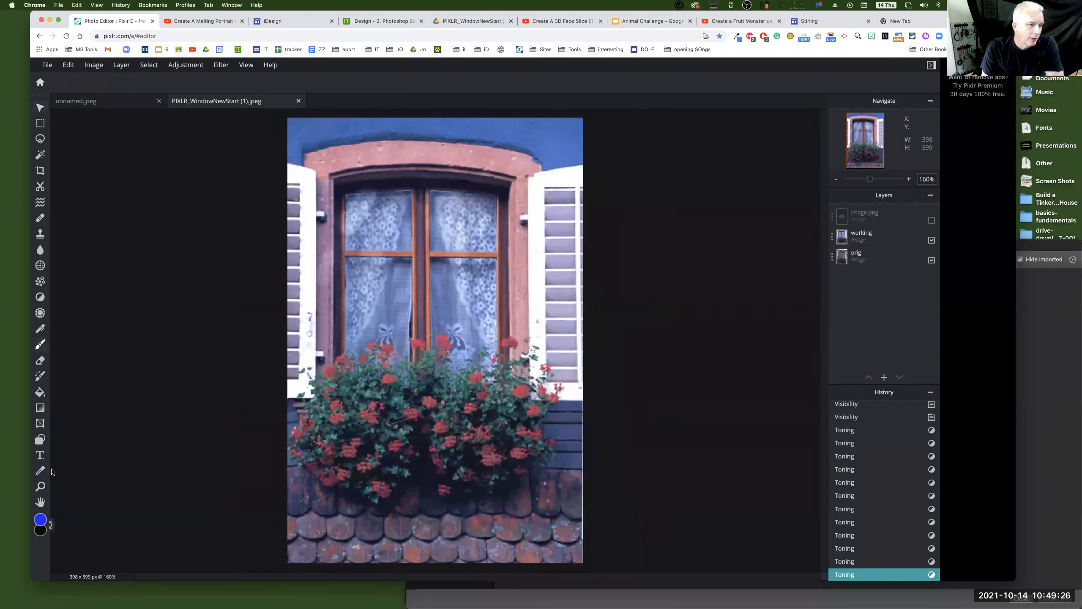
click(40, 519)
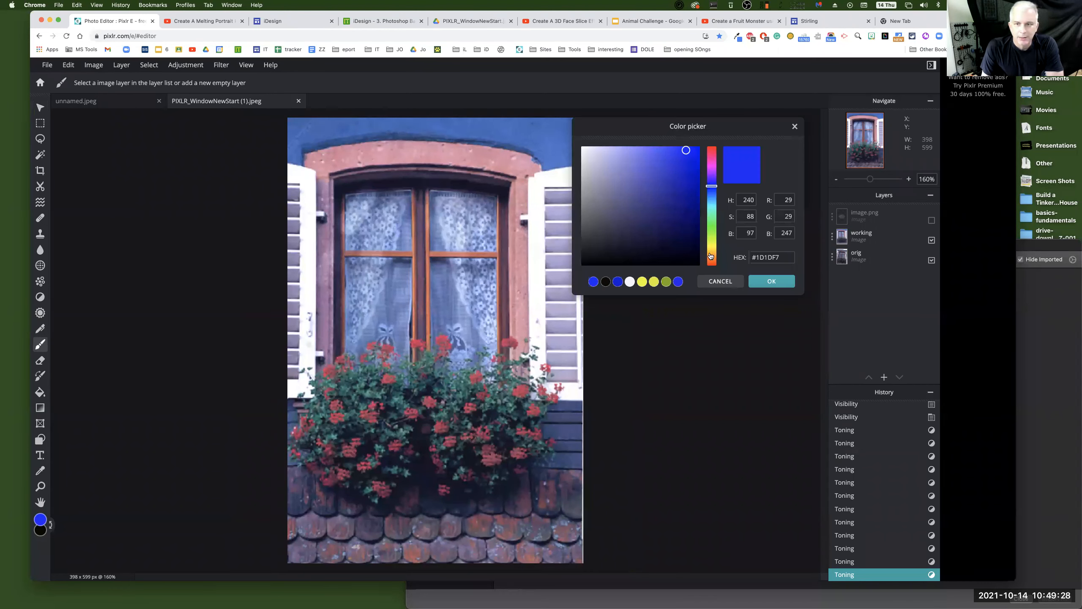
click(710, 251)
click(689, 172)
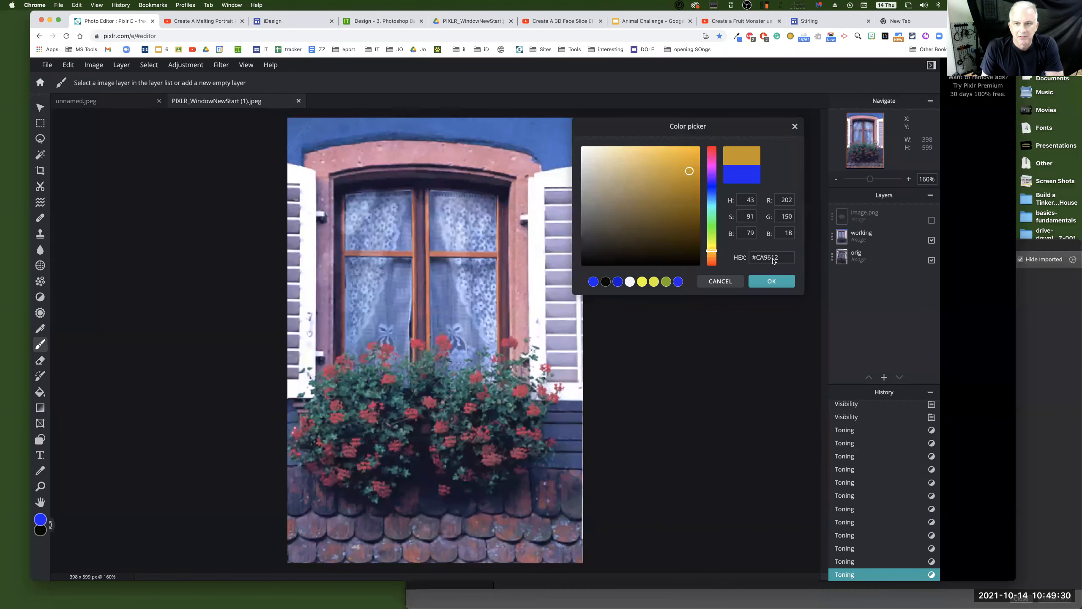
click(771, 281)
Step: Try to paint the blue wall above the window golden on the working layer at 100% opacity, and undo the stroke
click(862, 236)
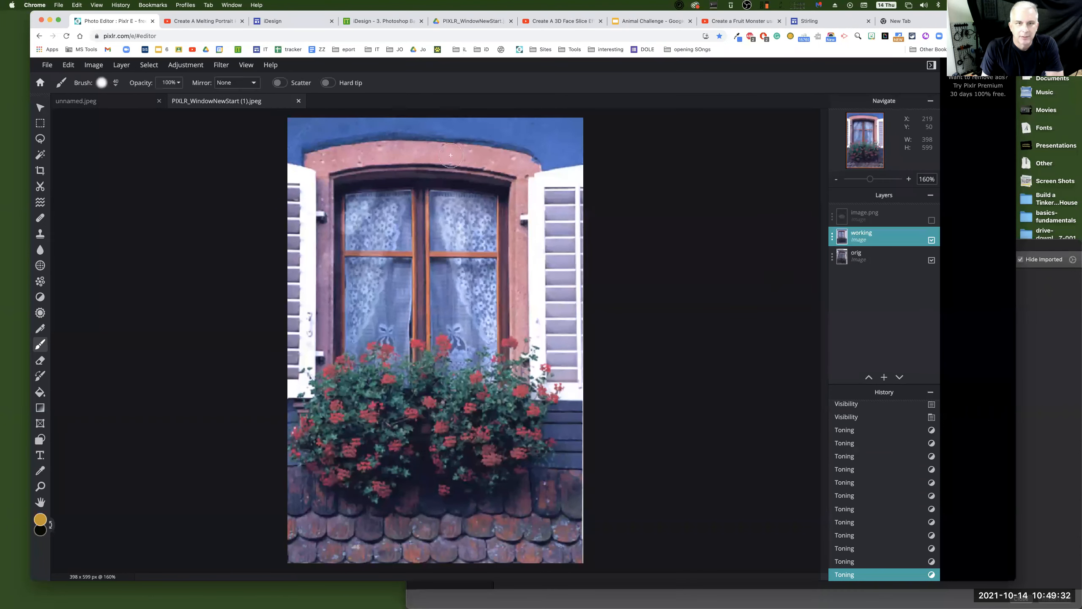
mouse_move(328, 133)
mouse_down()
mouse_move(394, 124)
mouse_move(377, 131)
mouse_move(607, 150)
mouse_move(552, 156)
mouse_move(510, 142)
mouse_move(570, 126)
mouse_move(524, 114)
mouse_move(320, 127)
mouse_move(297, 141)
mouse_move(452, 143)
mouse_up()
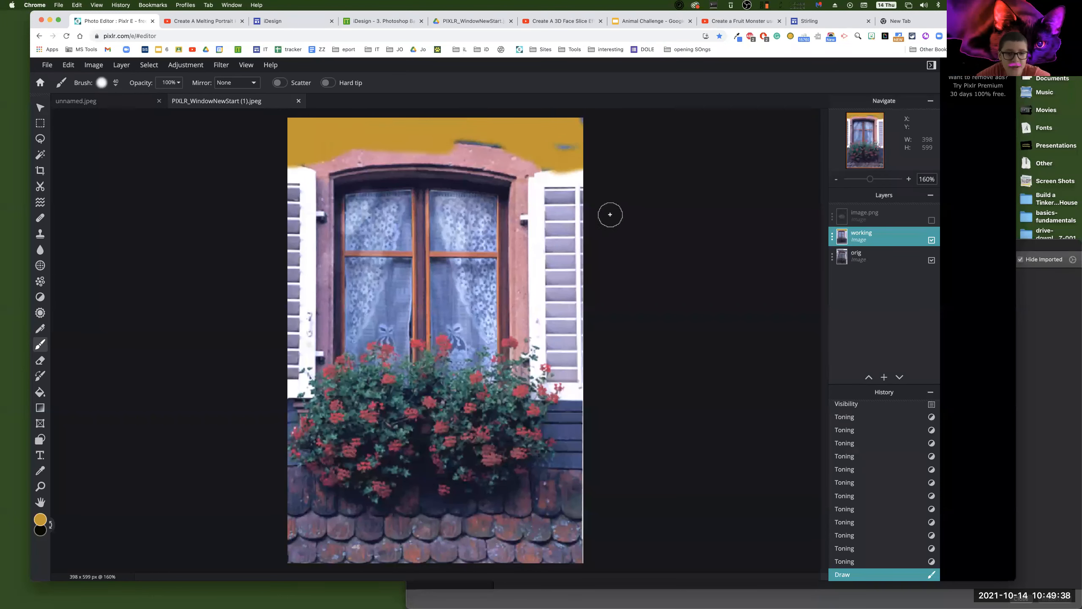
key(super+z)
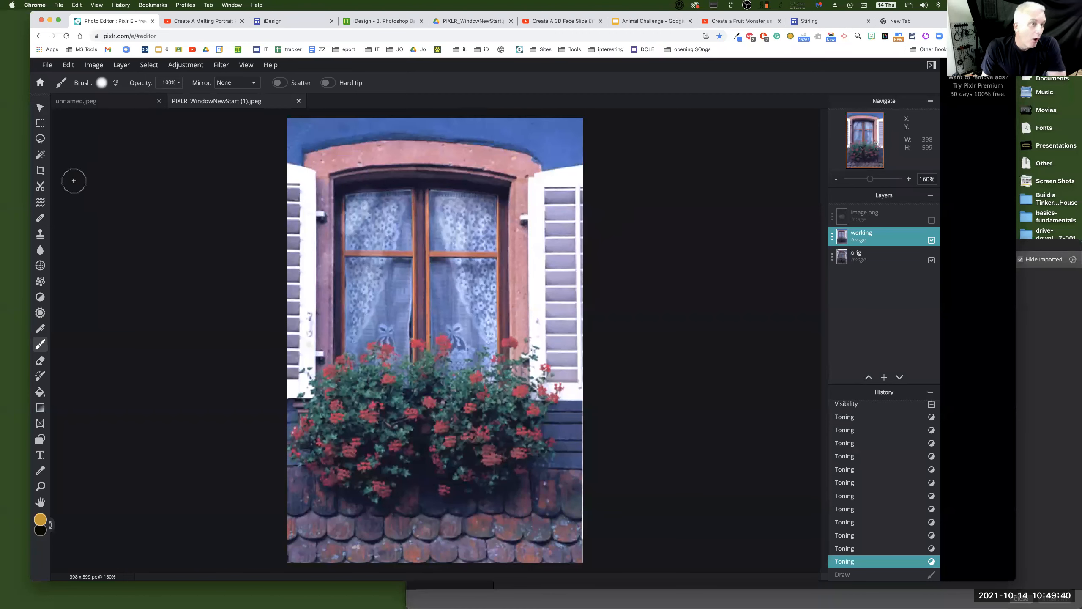
Step: Select the blue wall and its shadow edge above the arch with the Magic Wand at tolerance 32, and clear the selection
click(42, 156)
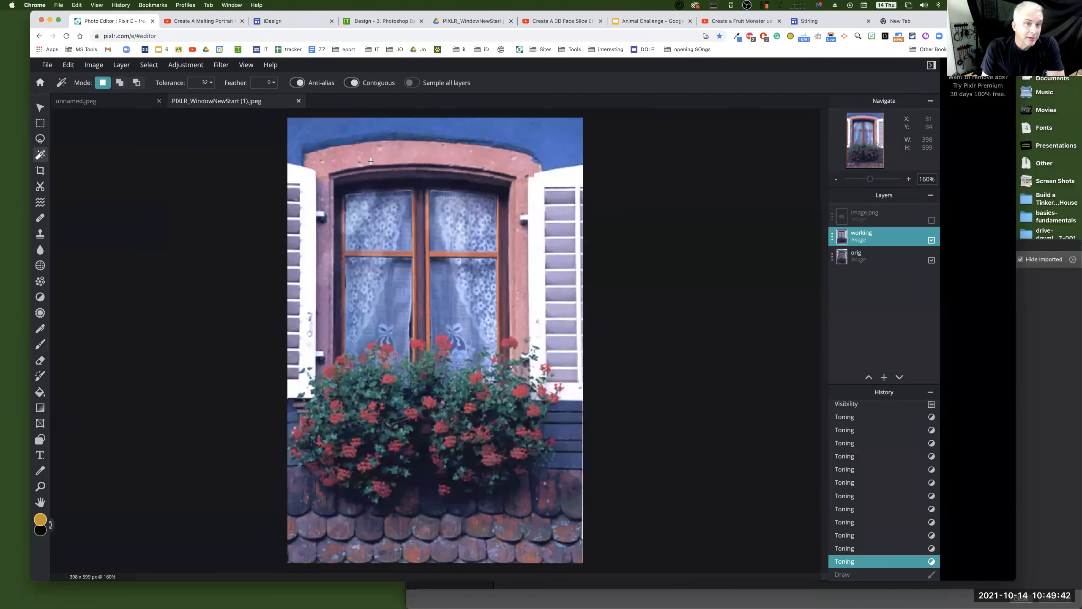
click(517, 134)
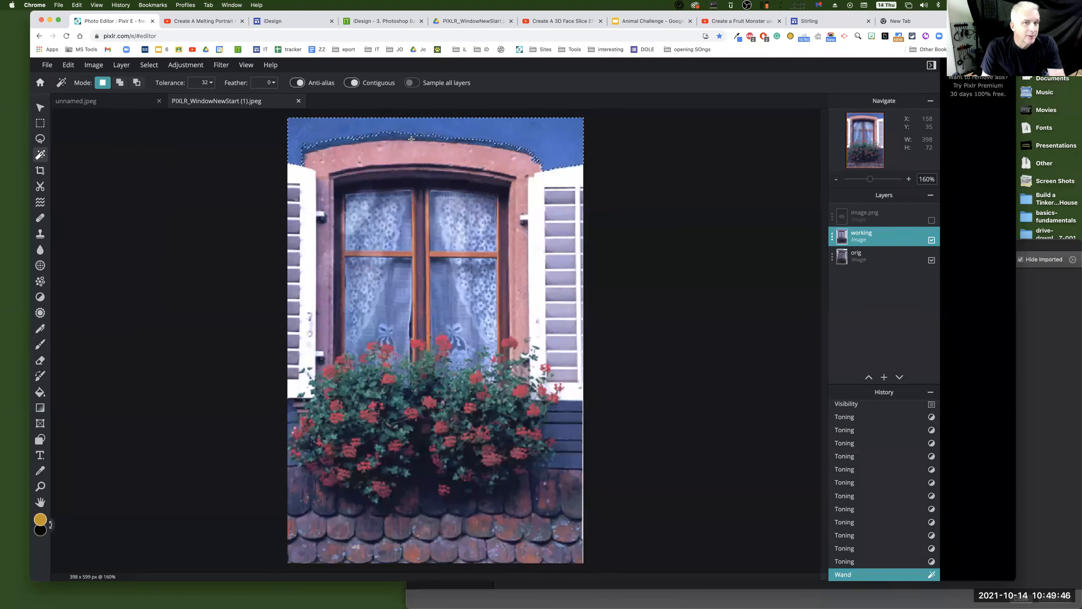
key(shift)
shift+click(383, 137)
shift+click(405, 134)
shift+click(408, 136)
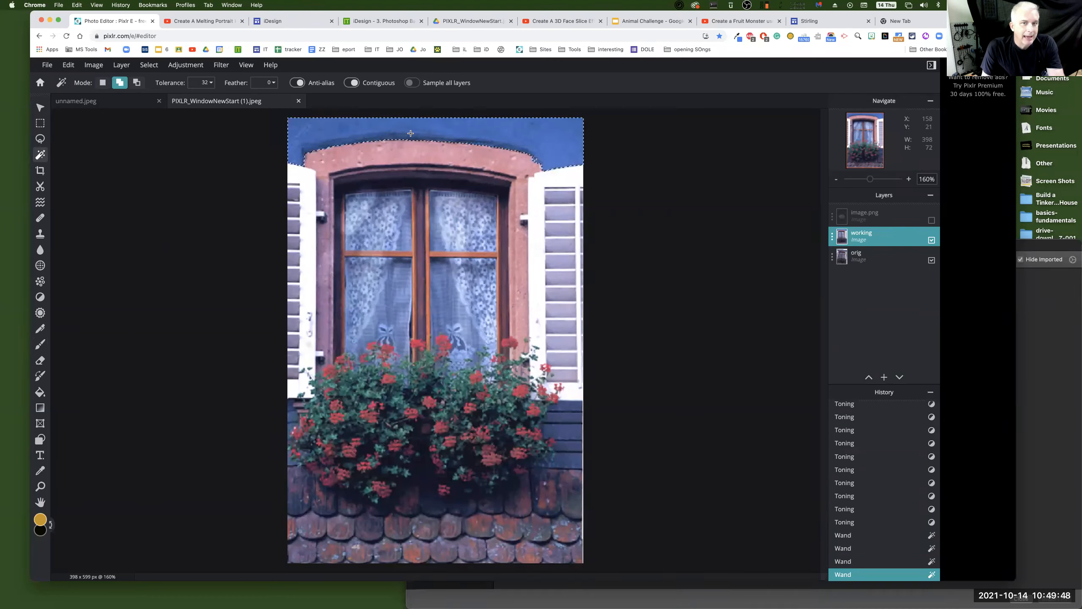
shift+click(408, 138)
click(87, 145)
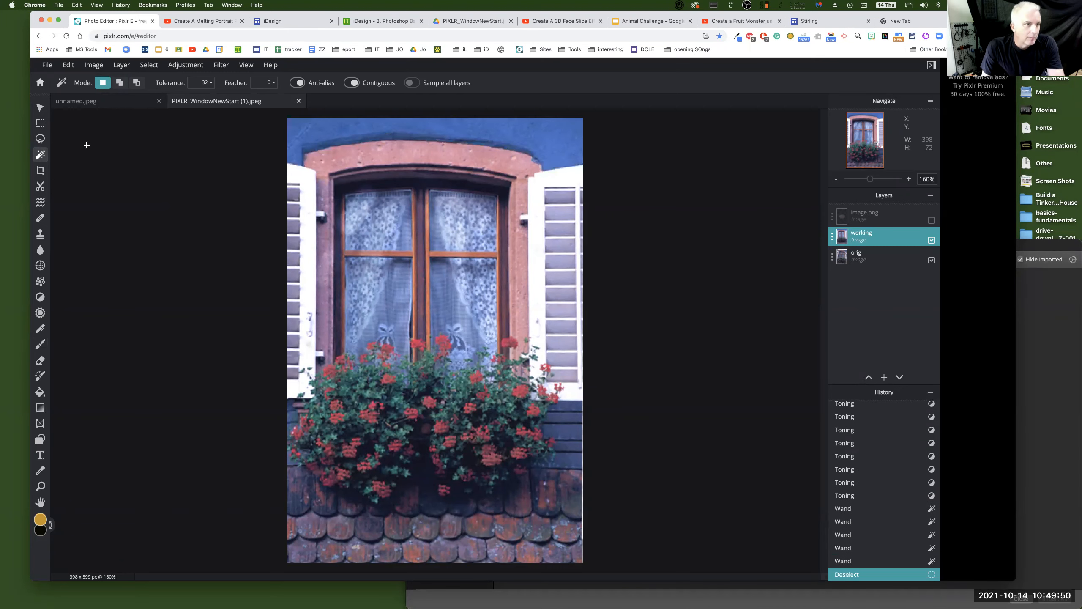
Step: Lasso the blue wall above the window arch, try to paint it golden with the Brush, and undo the painting
click(39, 139)
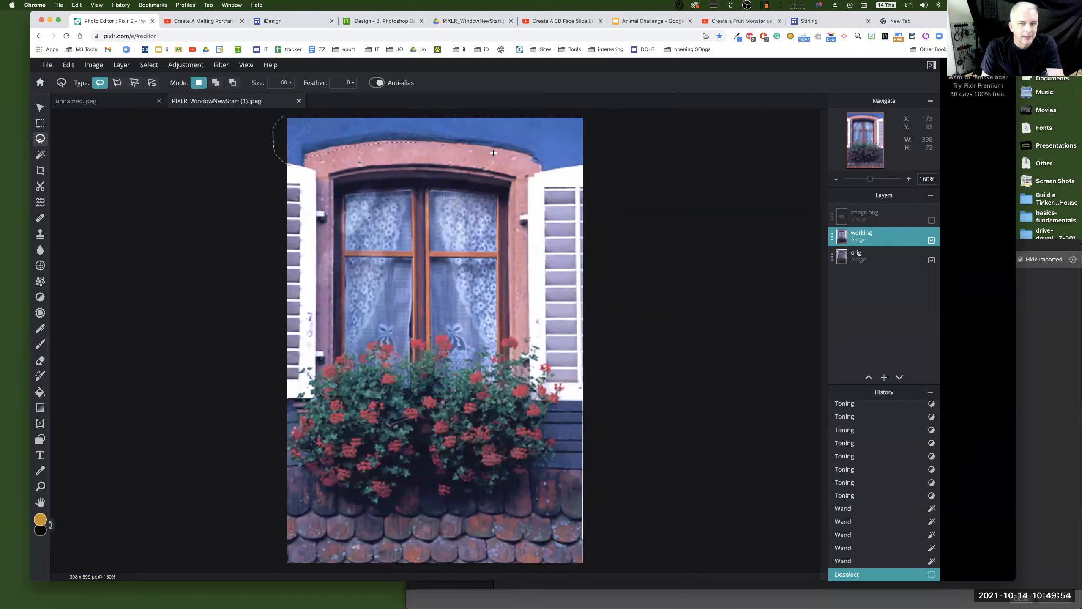
drag(392, 101, 282, 115)
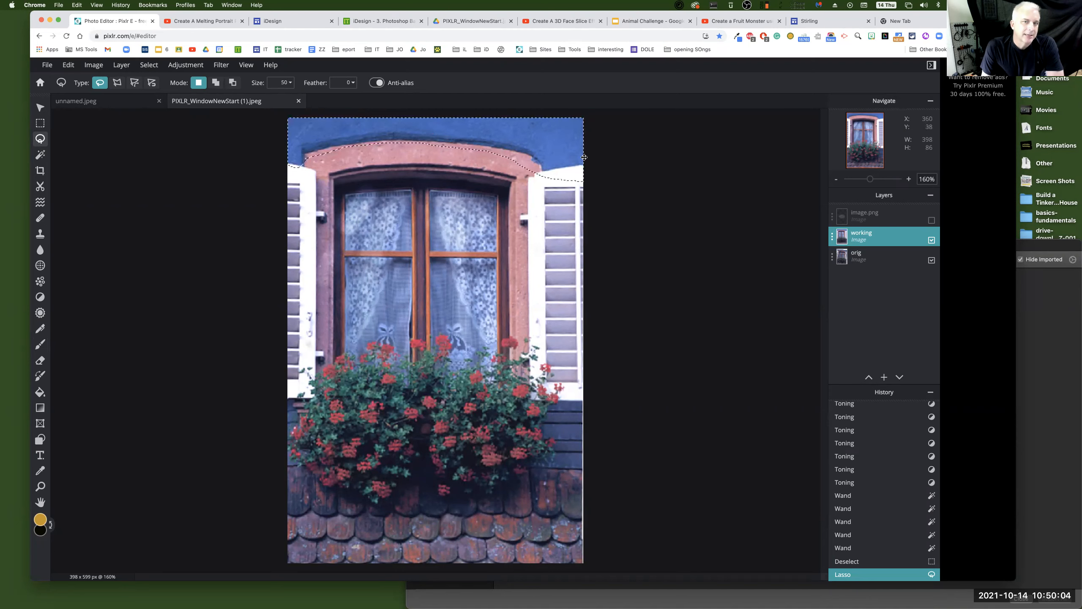
click(40, 345)
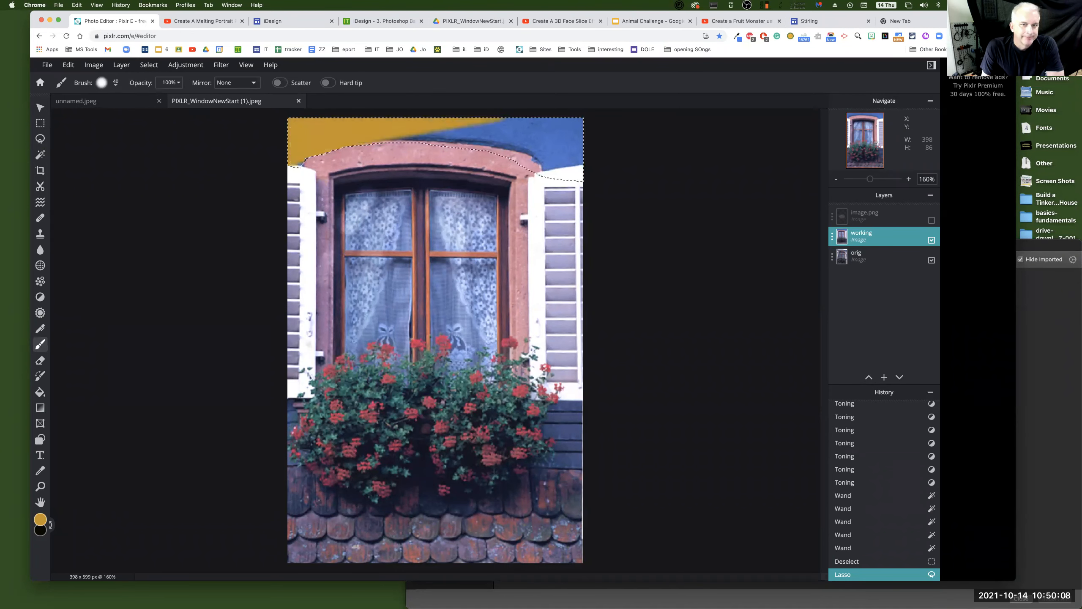
click(604, 237)
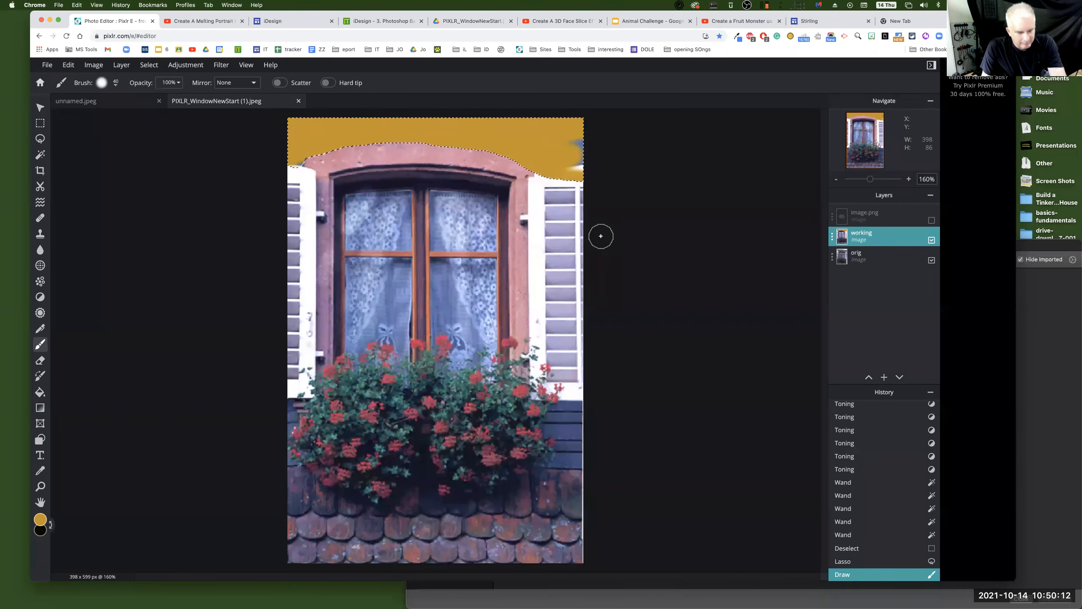
key(super+z)
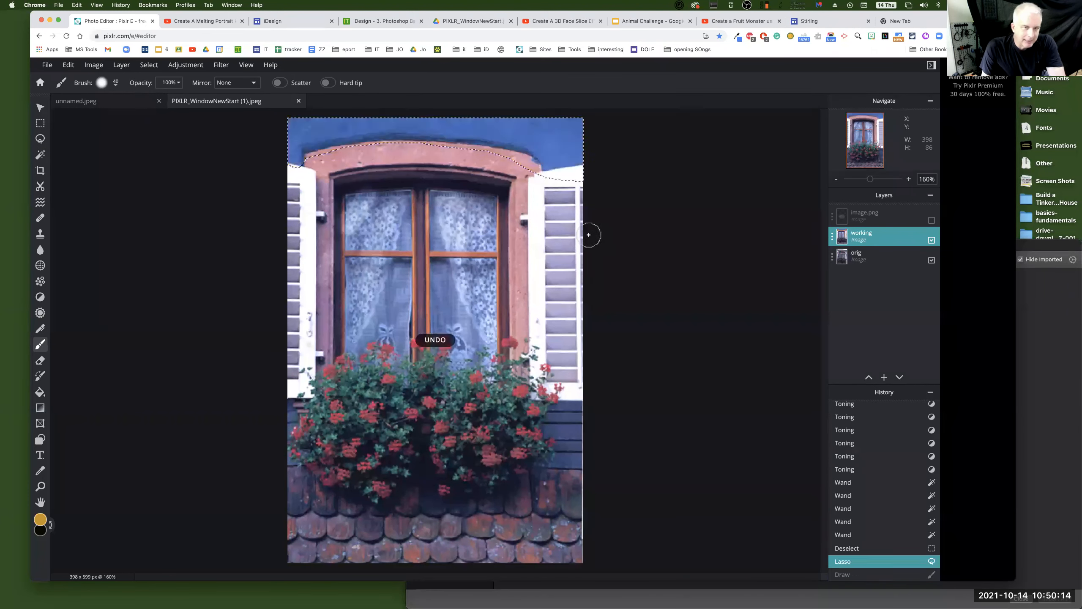
Step: Try to recolour the lassoed wall golden with Color replace at tolerance 42, undo the strokes and clear the selection
click(46, 377)
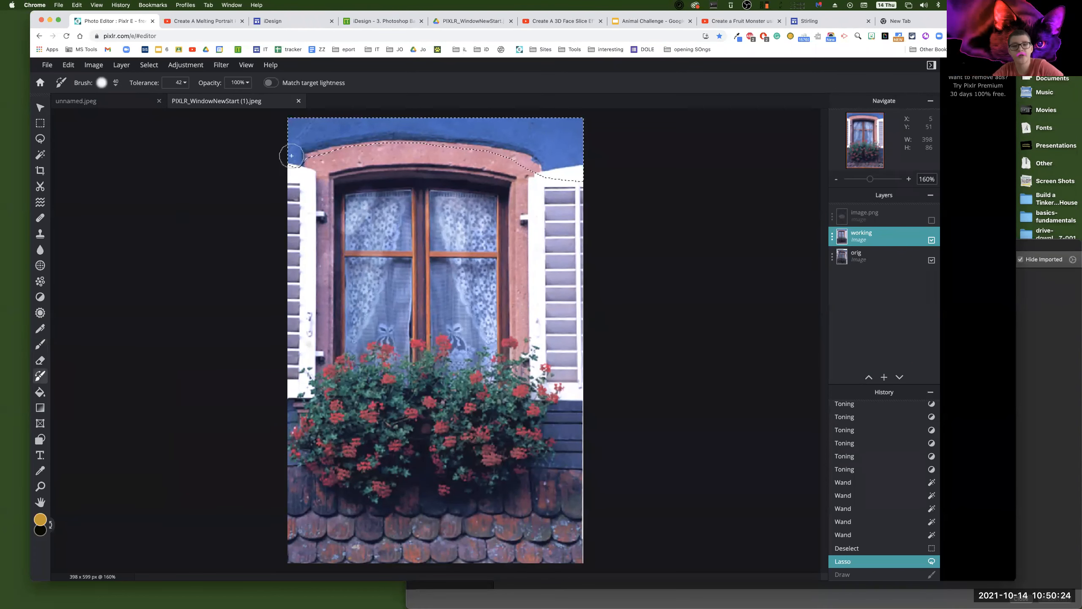
mouse_move(279, 148)
mouse_down()
mouse_move(323, 125)
mouse_move(269, 146)
mouse_move(314, 140)
mouse_move(259, 190)
mouse_move(381, 135)
mouse_move(526, 117)
mouse_move(362, 167)
mouse_move(470, 142)
mouse_up()
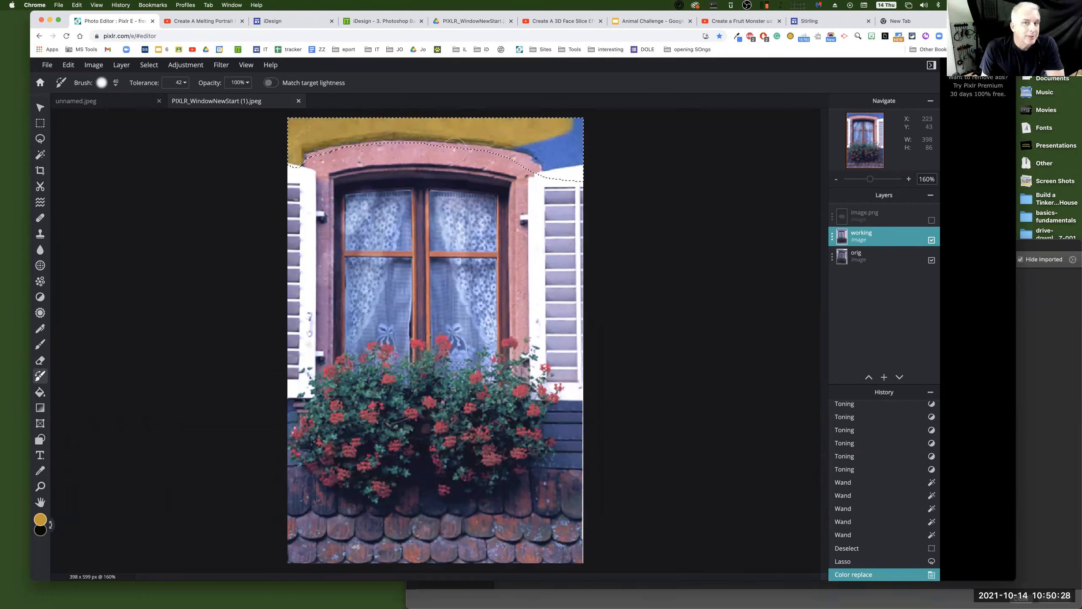
drag(544, 175, 469, 169)
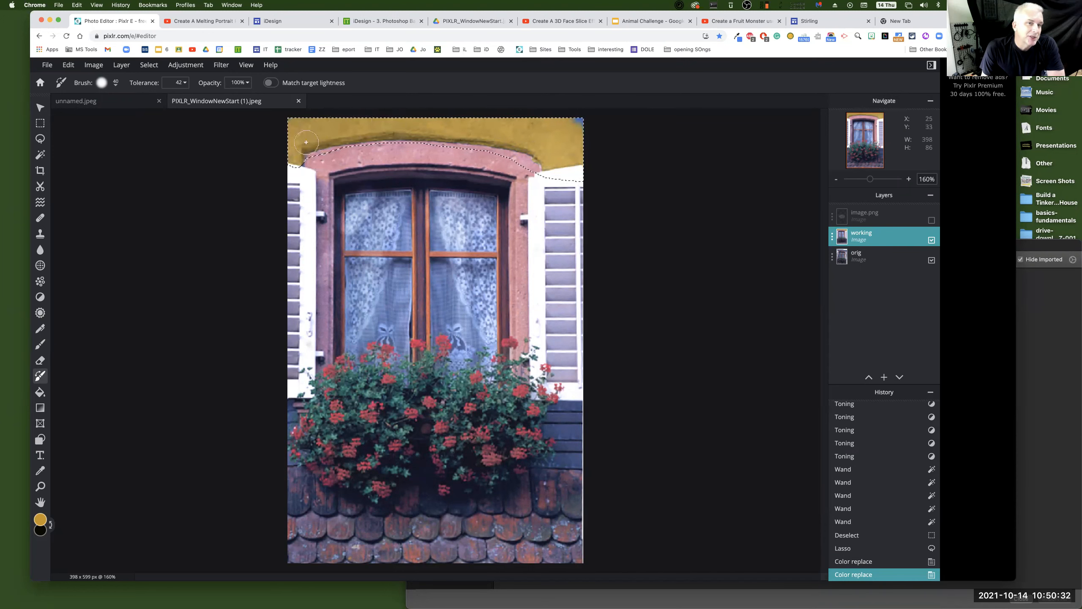
mouse_move(553, 129)
mouse_down()
mouse_move(615, 131)
mouse_move(701, 191)
mouse_move(586, 120)
mouse_up()
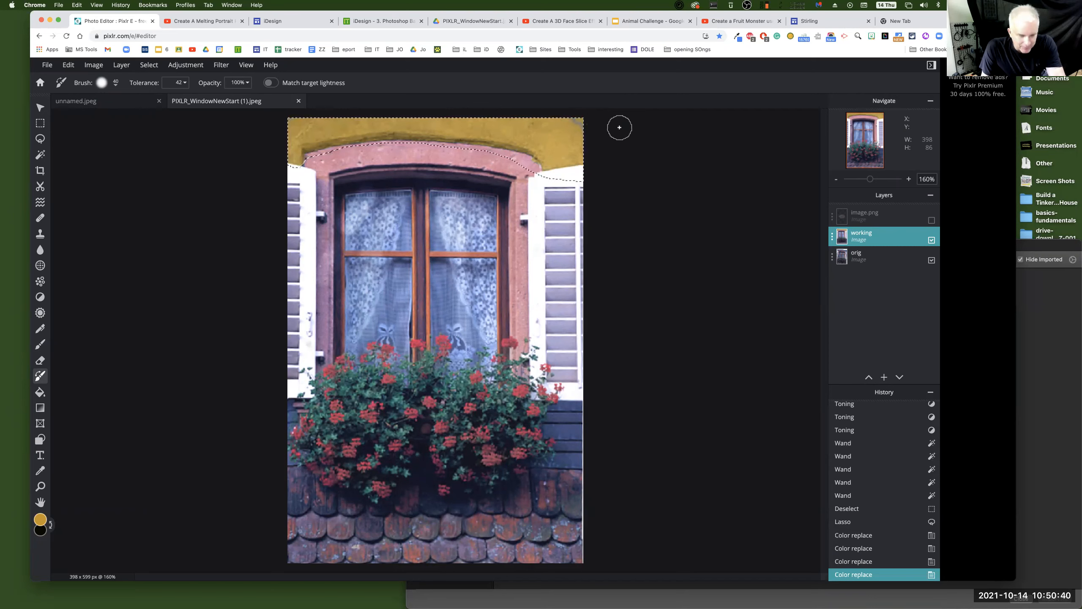
key(super+z)
key(super+z)
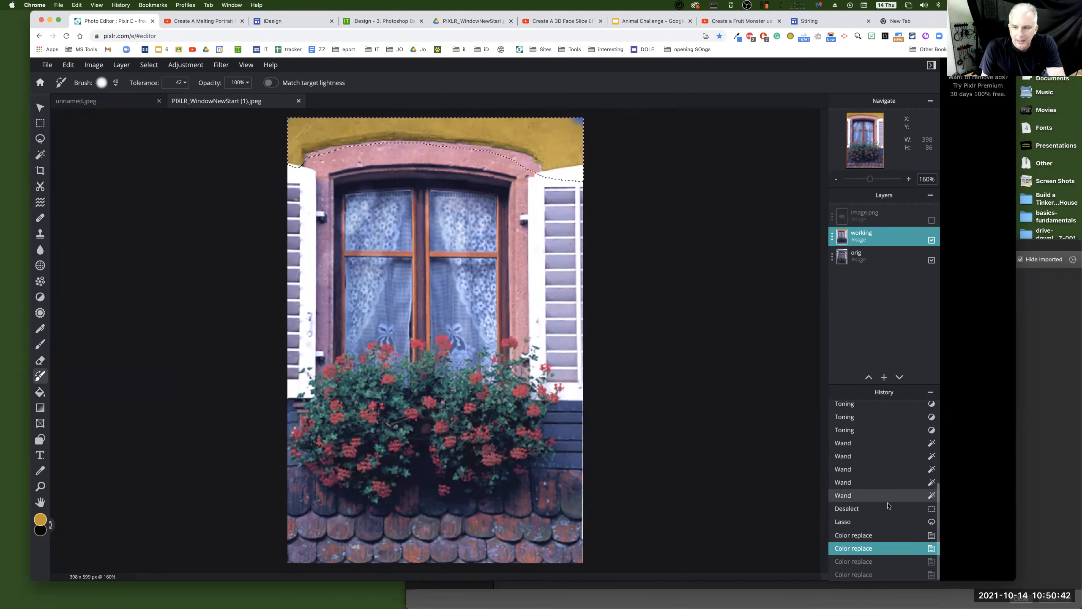
key(super+z)
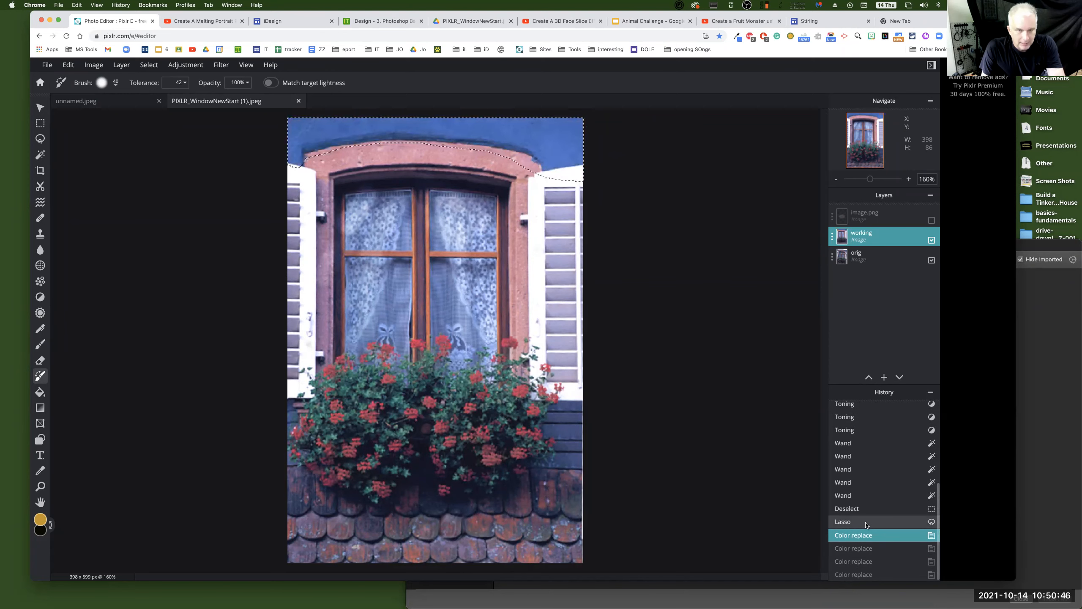
key(super+d)
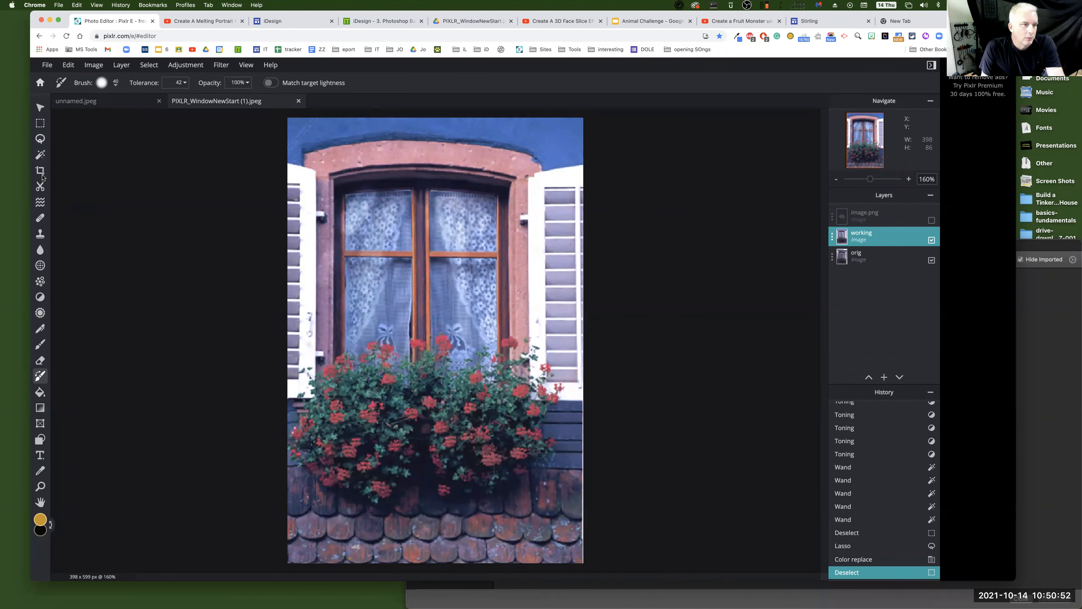
Step: Wand-select the blue wall at tolerance 32, add the shaded strip along the arch, and deselect everything
click(40, 155)
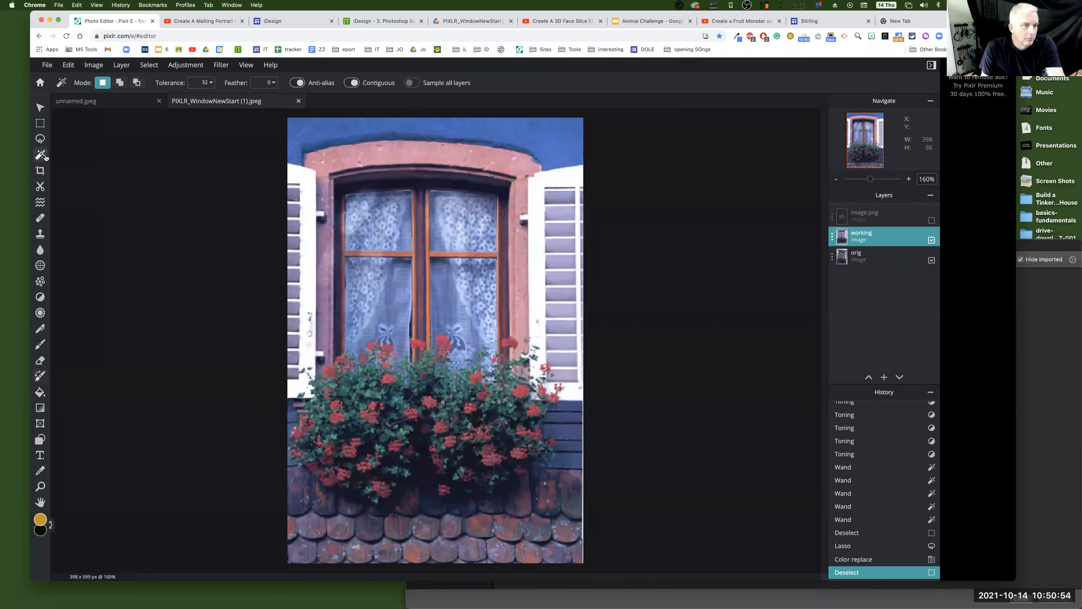
click(409, 130)
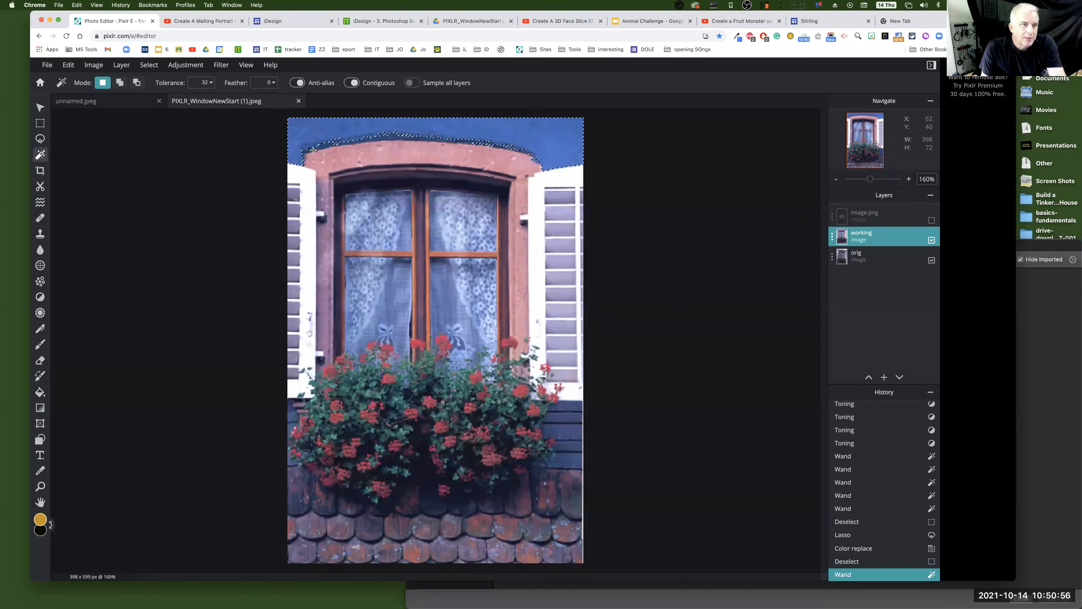
shift+click(391, 136)
shift+click(434, 129)
key(super+d)
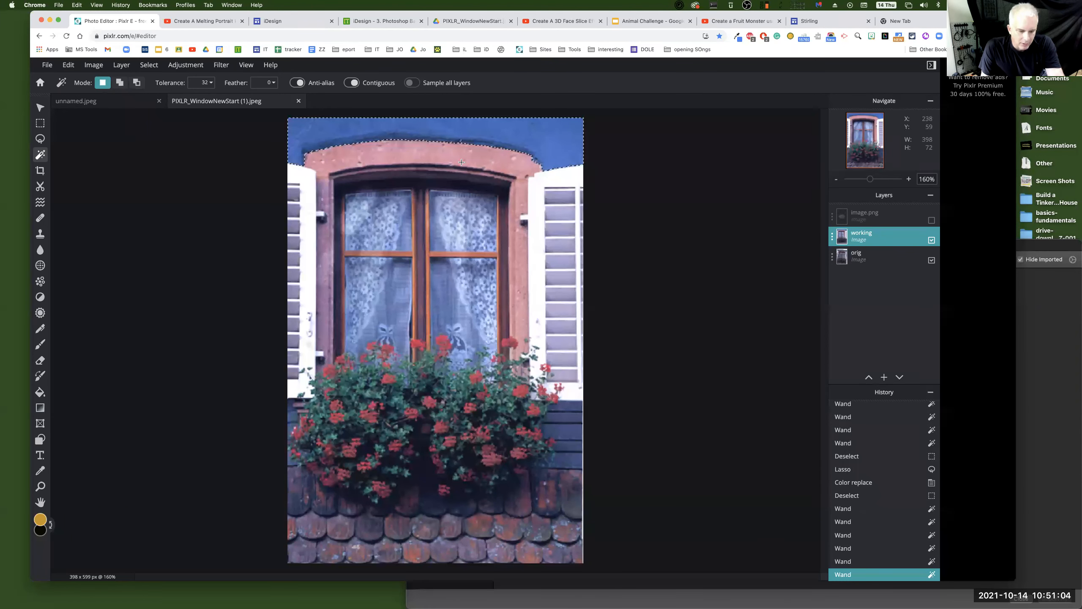
Step: Select the blue wall with the Magic Wand at tolerance 52, and add the shadow strip along the arch to the selection
click(208, 83)
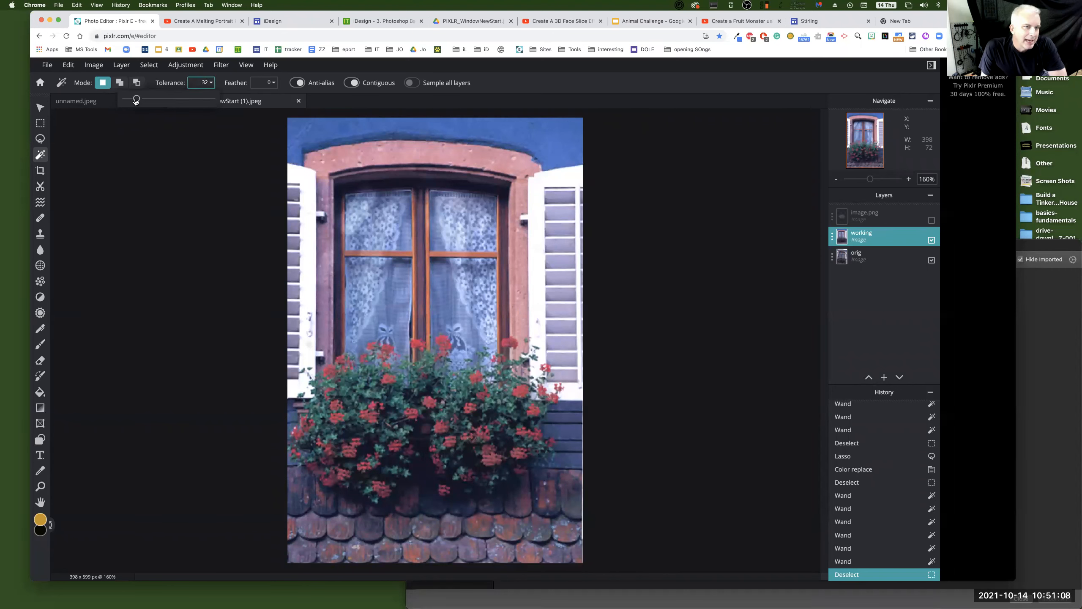
click(363, 127)
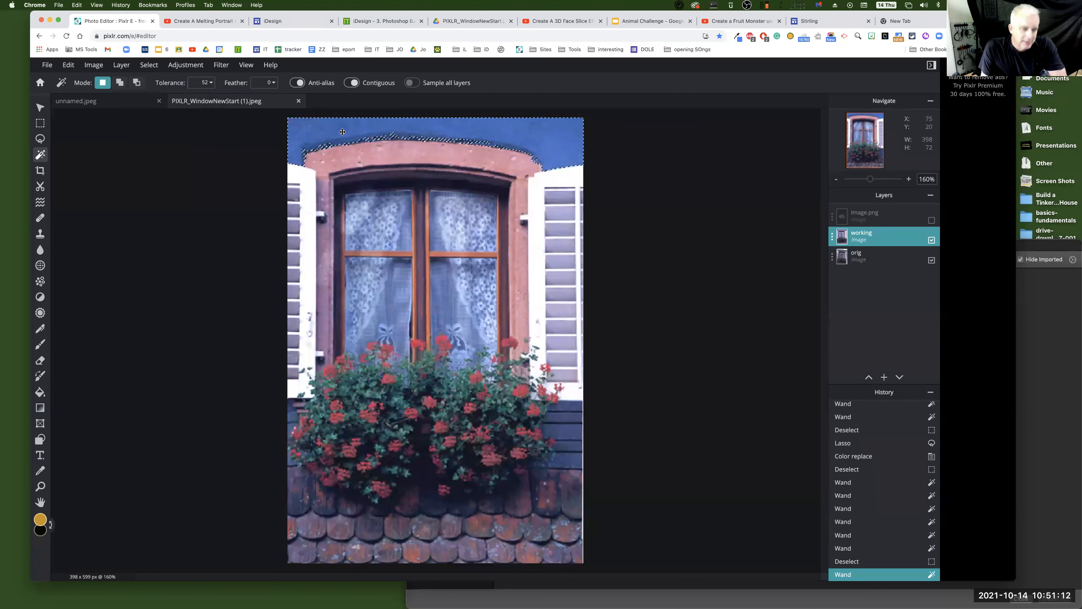
shift+click(423, 134)
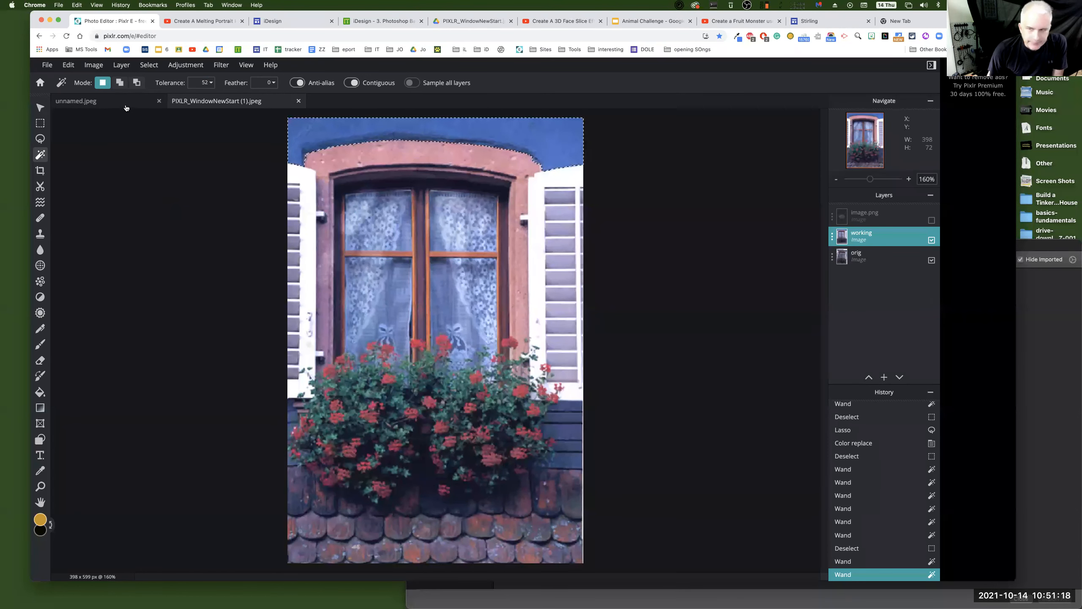
click(177, 63)
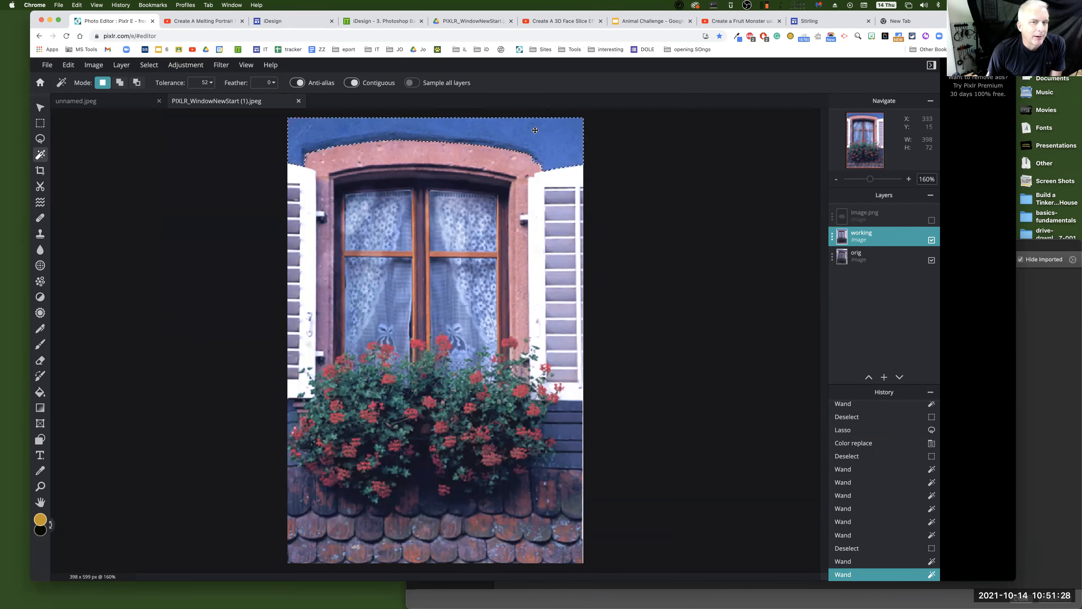
click(182, 68)
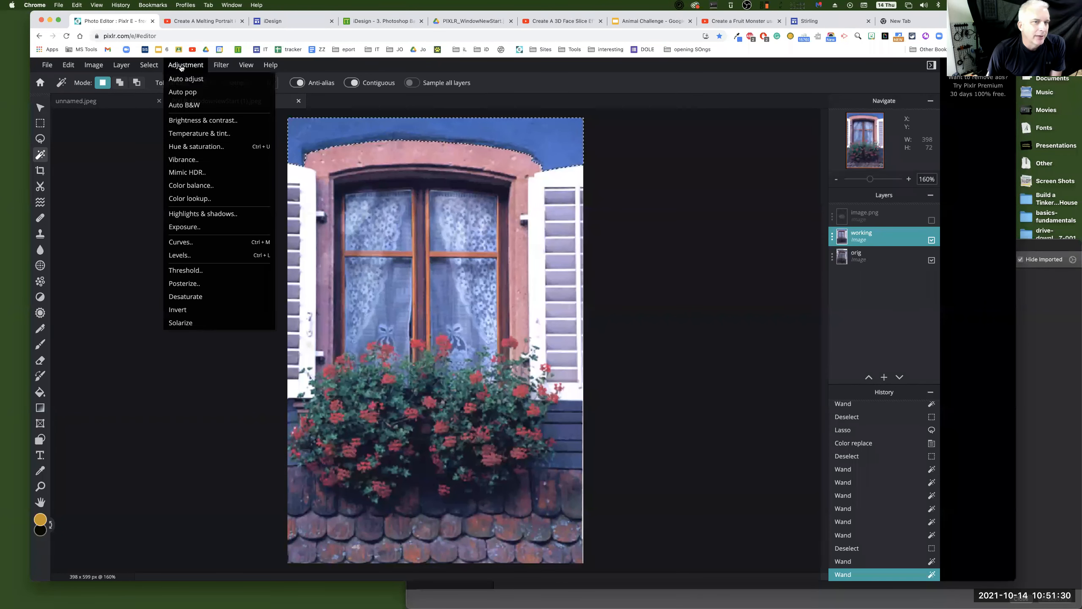
click(230, 254)
mouse_move(638, 214)
mouse_down()
mouse_move(730, 214)
mouse_move(638, 212)
mouse_up()
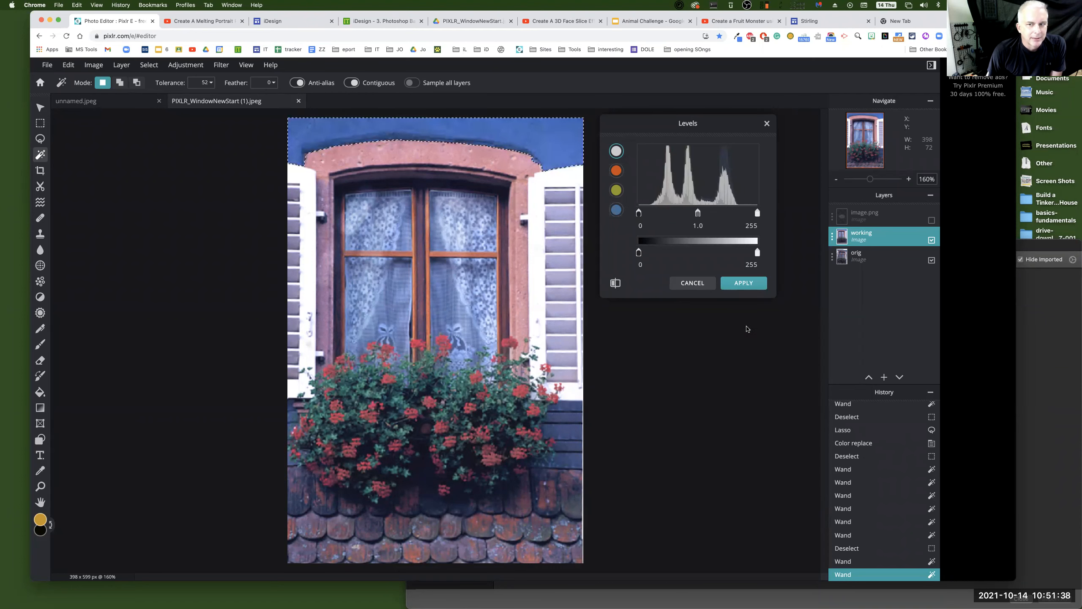
click(696, 287)
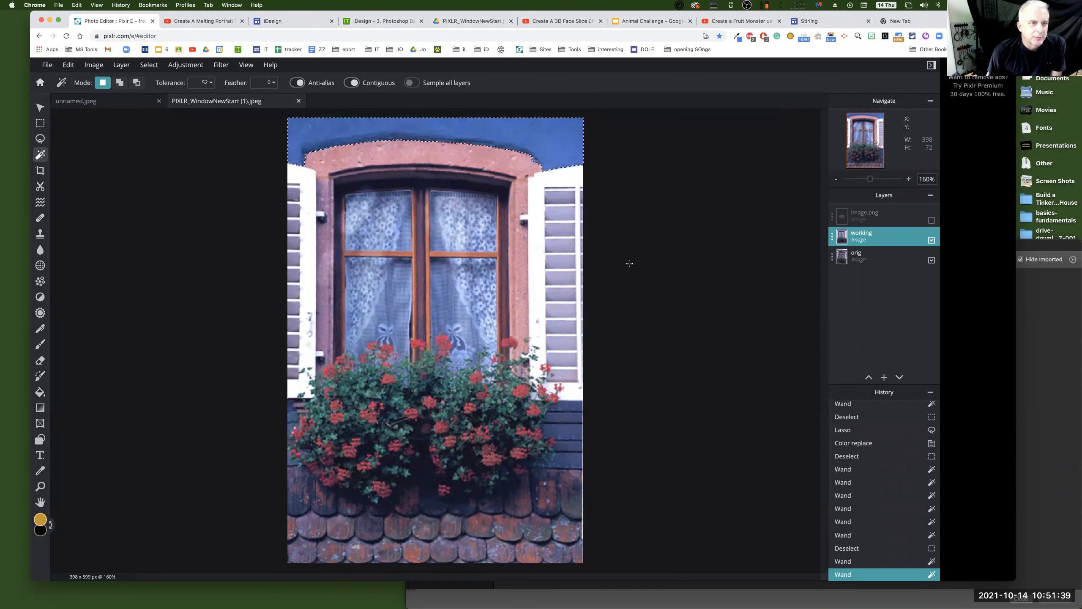
Step: Recolour the selected blue wall orange using Hue & saturation with hue 156, saturation 44 and lightness 10, and deselect it
click(184, 69)
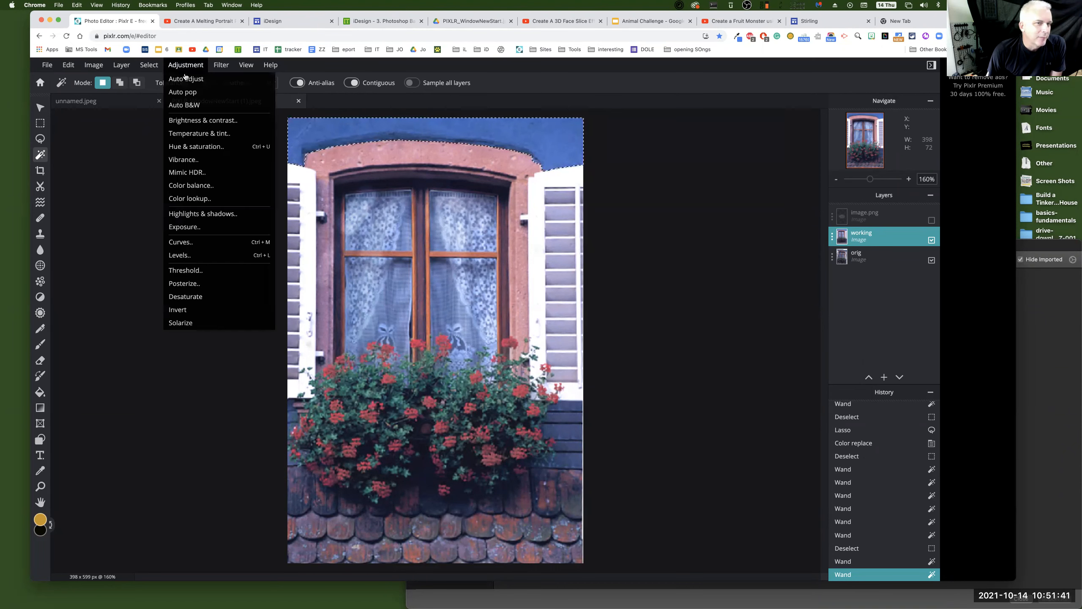
click(190, 147)
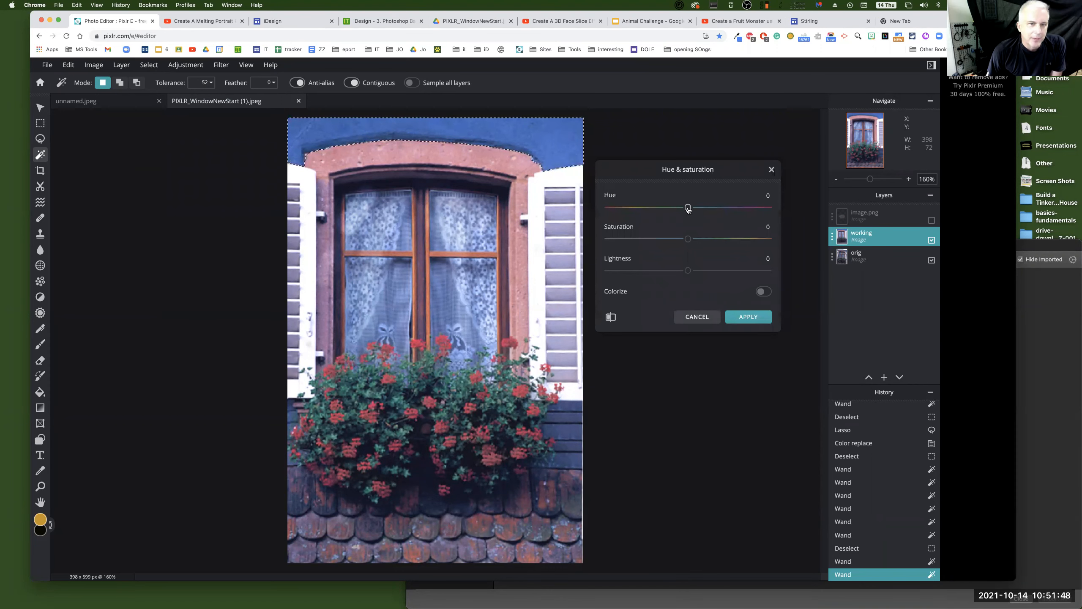
drag(682, 210, 751, 209)
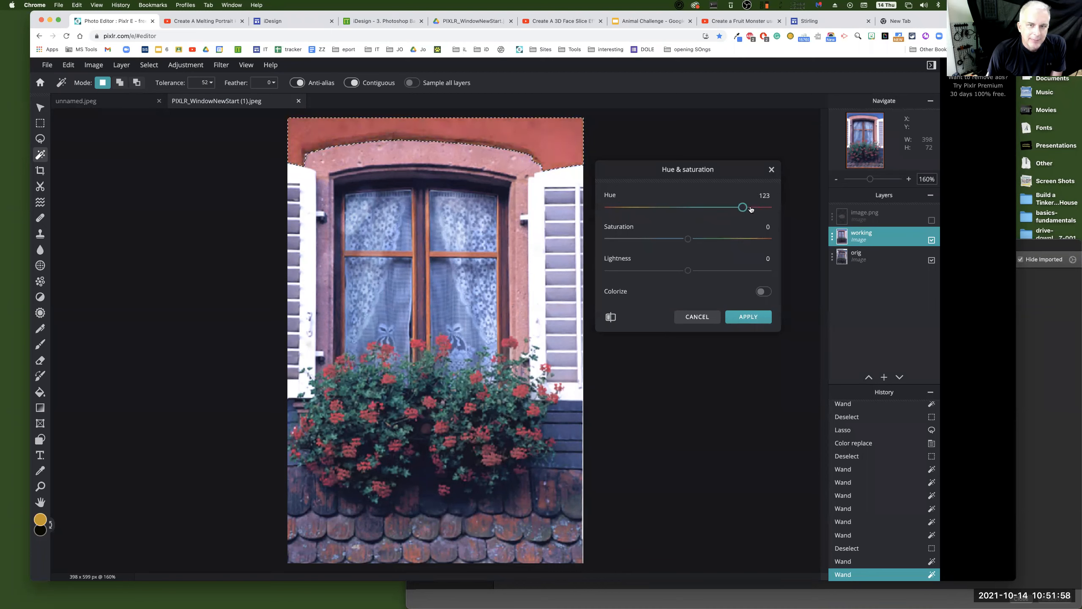
drag(685, 242, 723, 241)
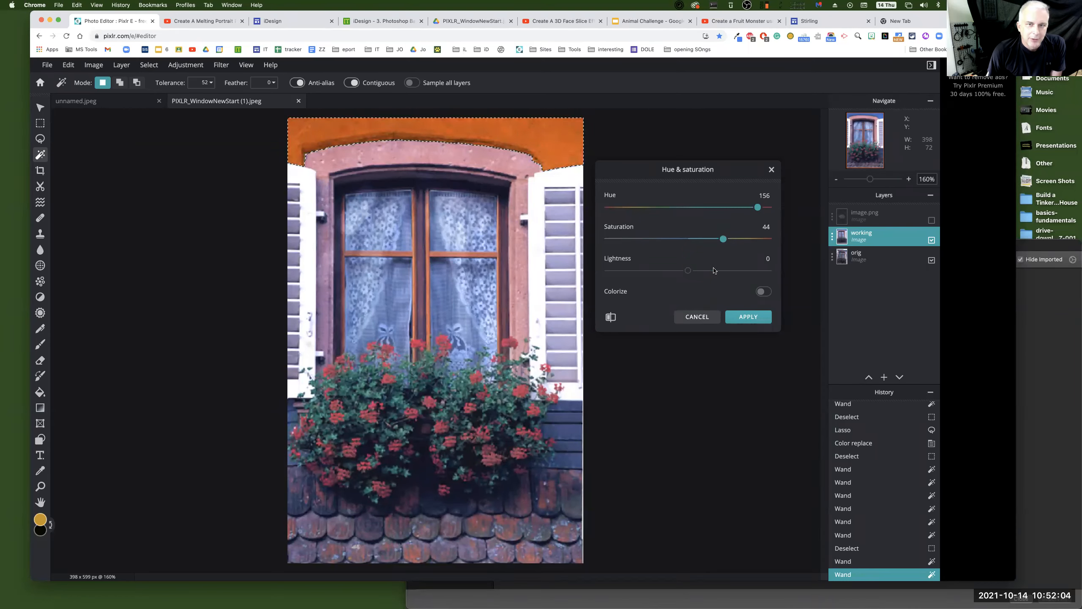
mouse_move(684, 274)
mouse_down()
mouse_move(648, 276)
mouse_move(736, 276)
mouse_move(696, 276)
mouse_up()
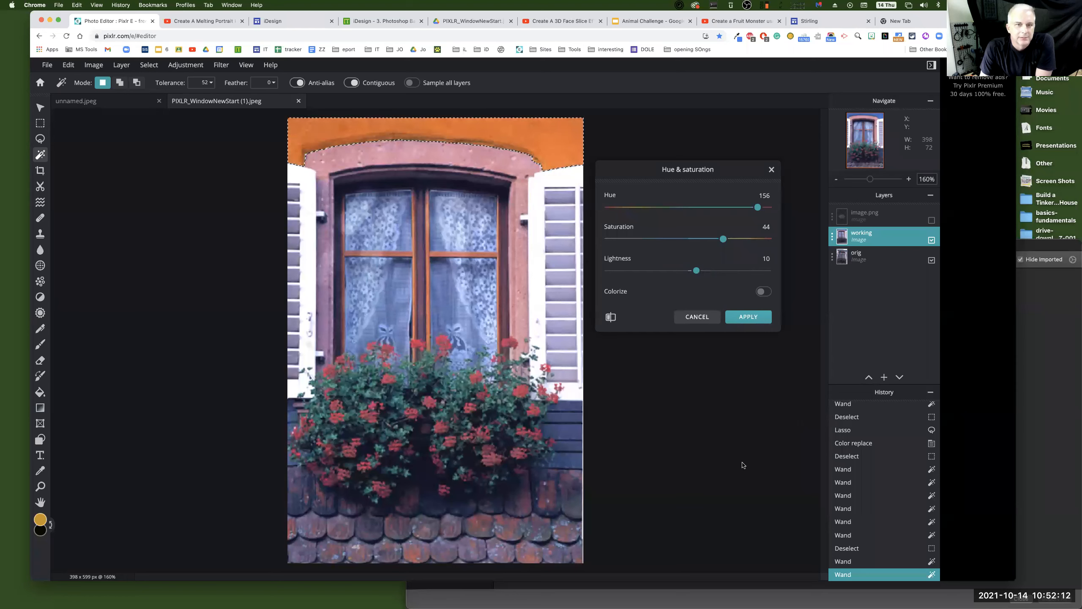
click(742, 325)
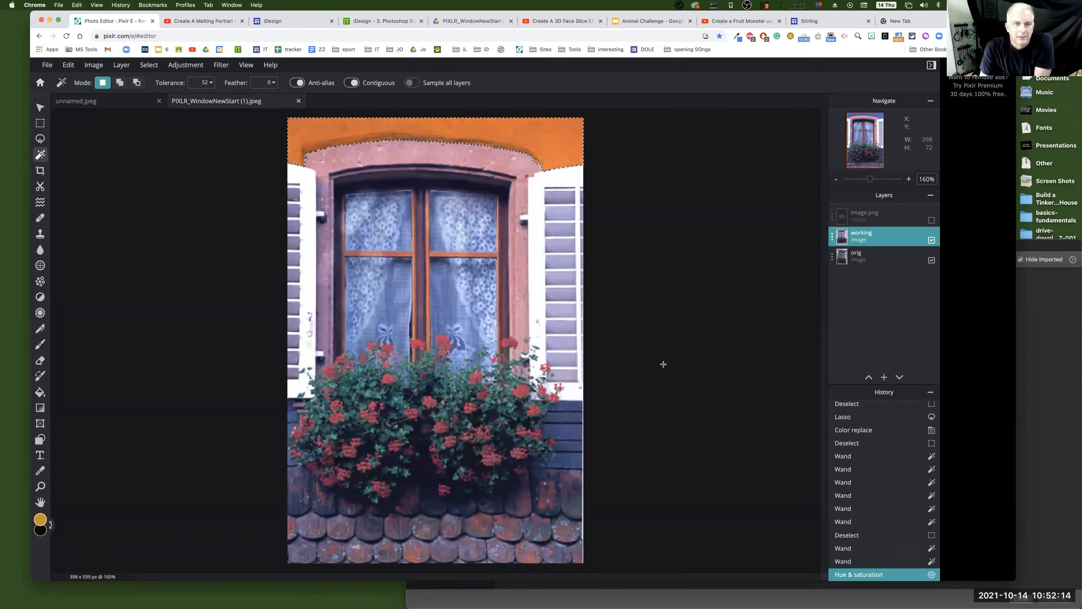
key(super+d)
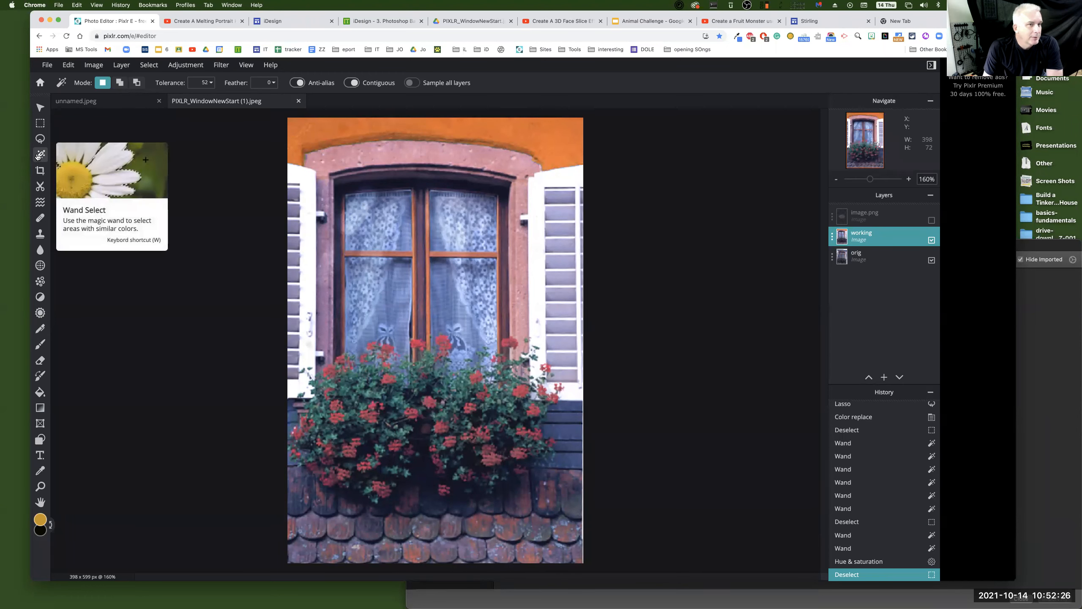
Step: Select three red blossoms in the middle of the flower box with the Magic Wand, adding each to the selection
click(387, 379)
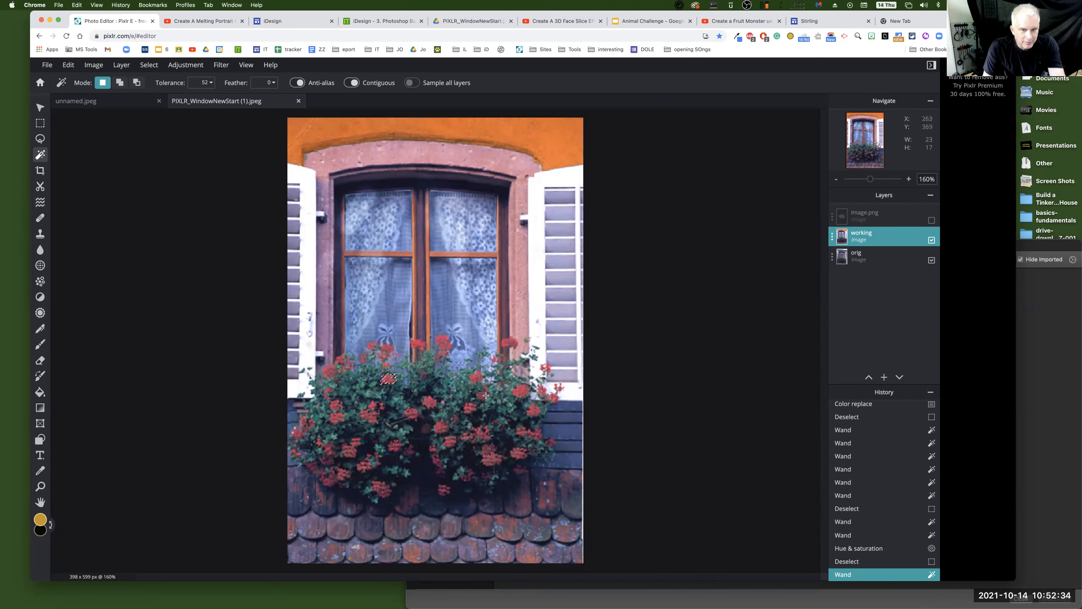
click(471, 408)
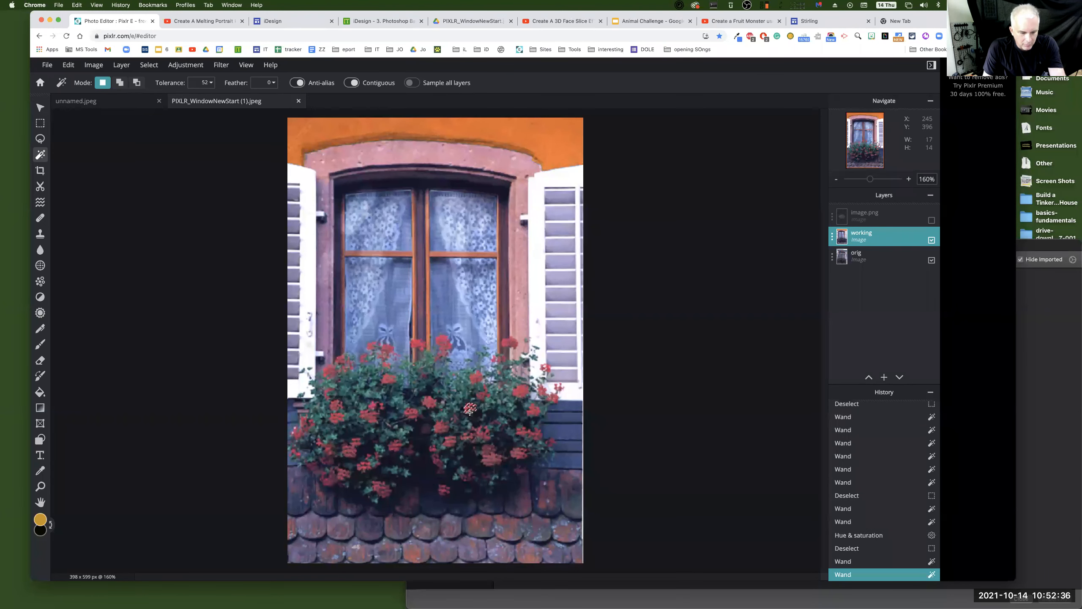
shift+click(430, 402)
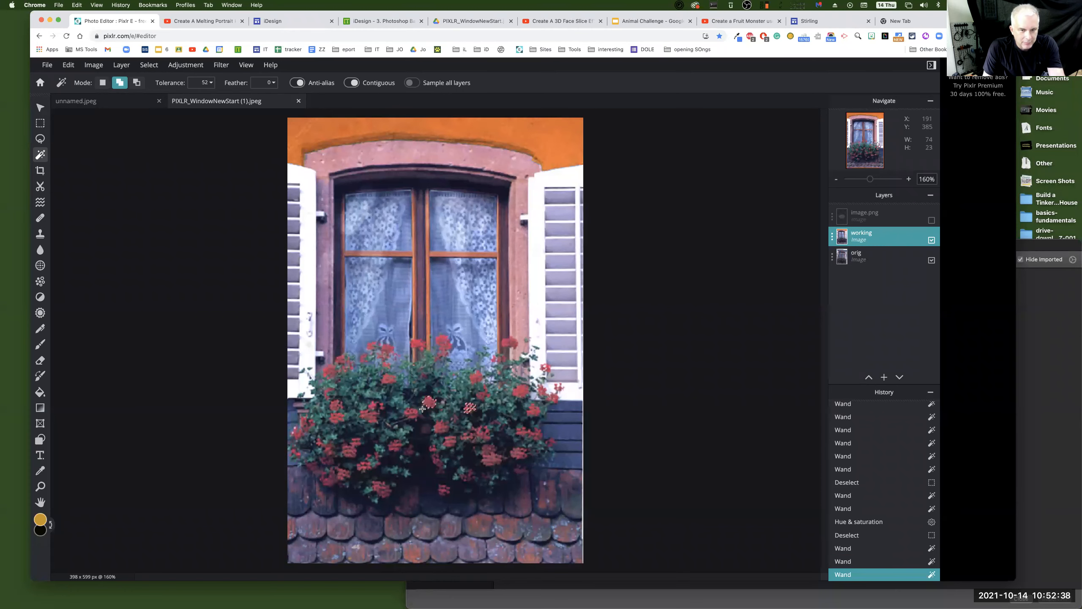
shift+click(363, 416)
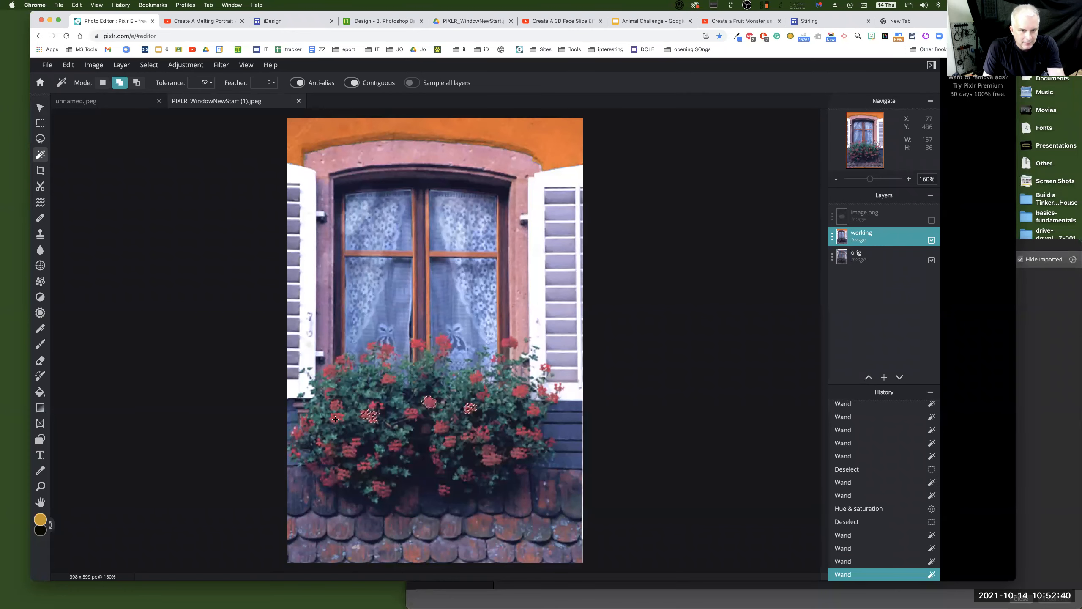
Step: Try adding the blossoms at the flower box's upper left and beside the right window frame to the selection, undoing each
shift+click(342, 363)
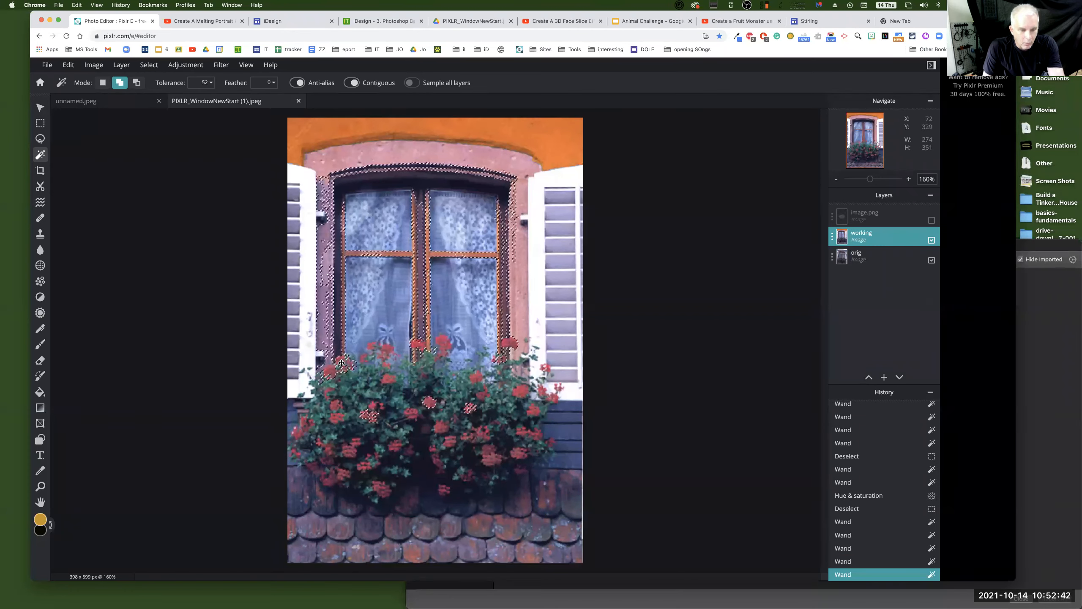
key(super+z)
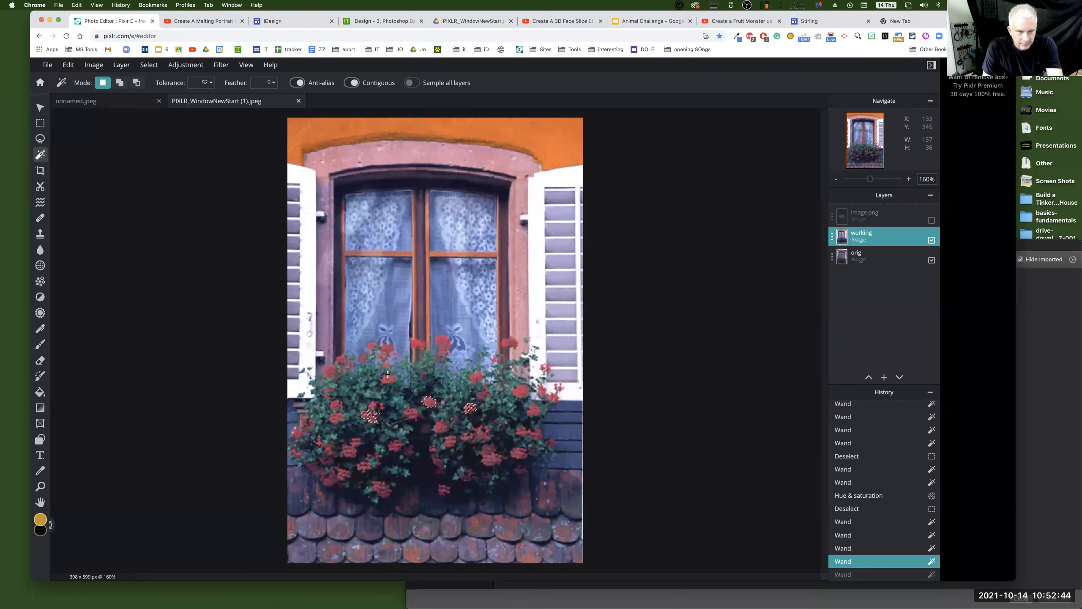
key(shift)
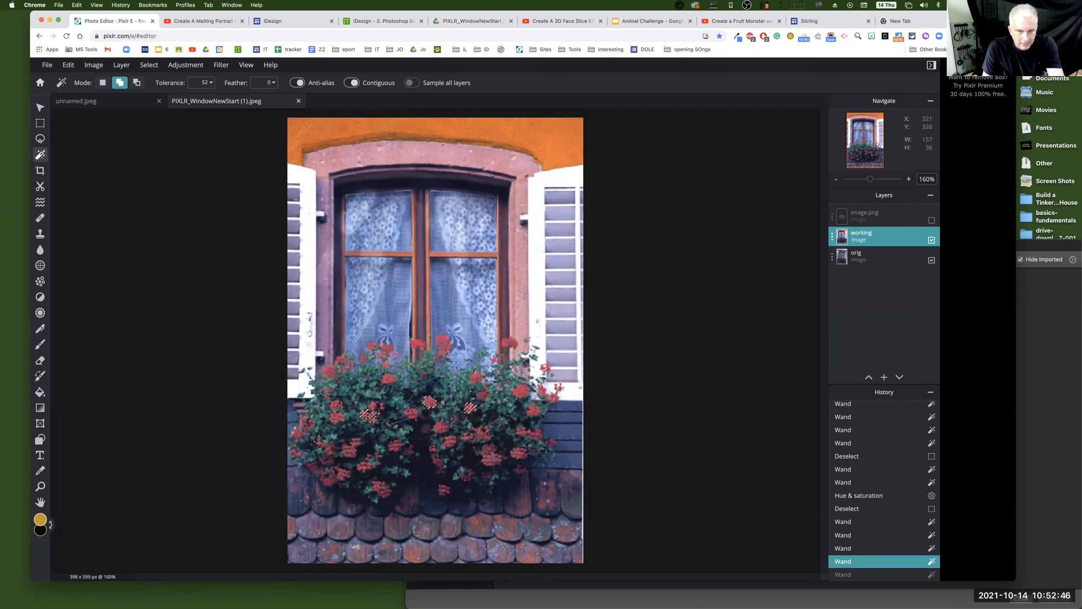
shift+click(511, 341)
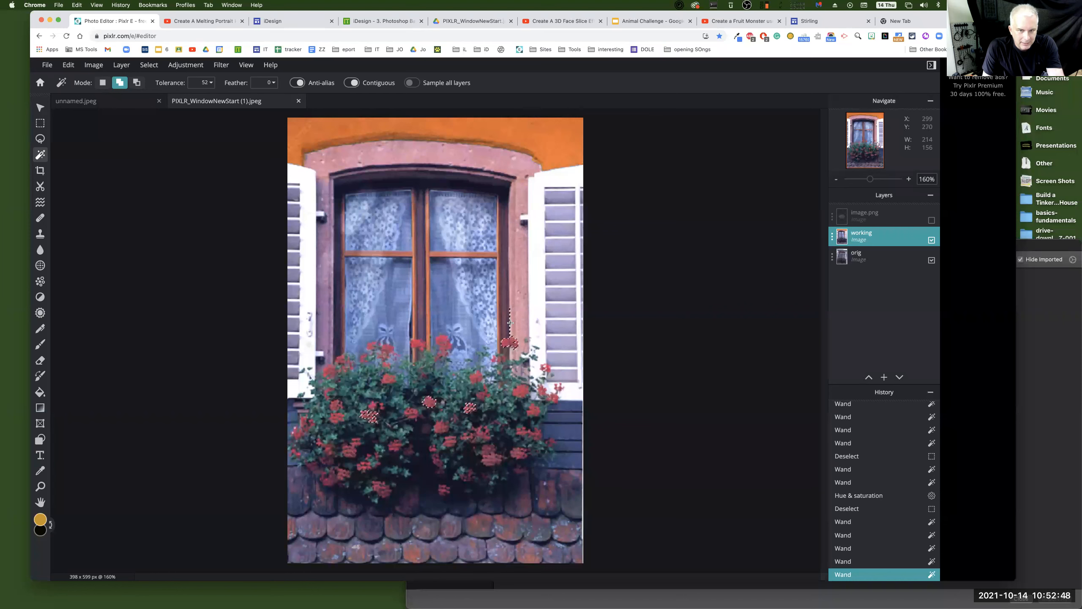
key(super+z)
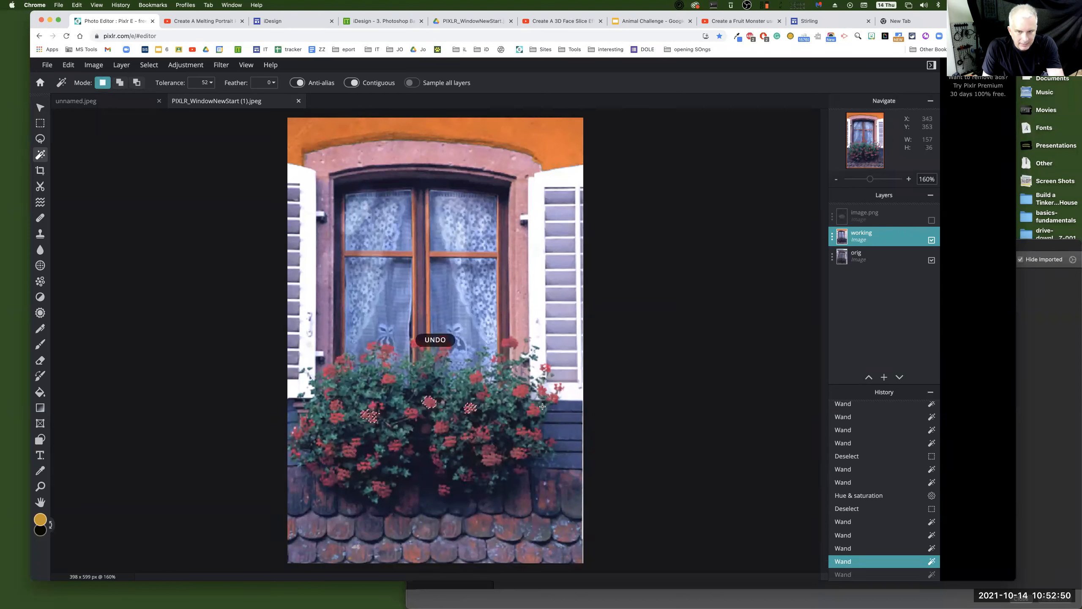
Step: Add the blossom near the right shutter to the selection and recolour the selected blossoms blue with hue -125 and saturation 73
shift+click(527, 392)
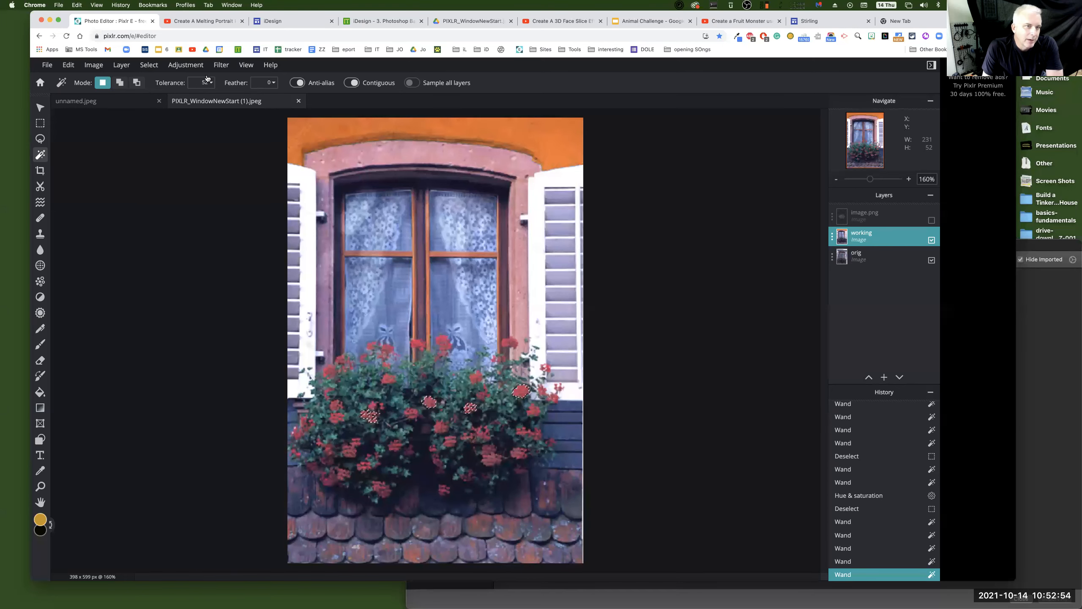
click(186, 65)
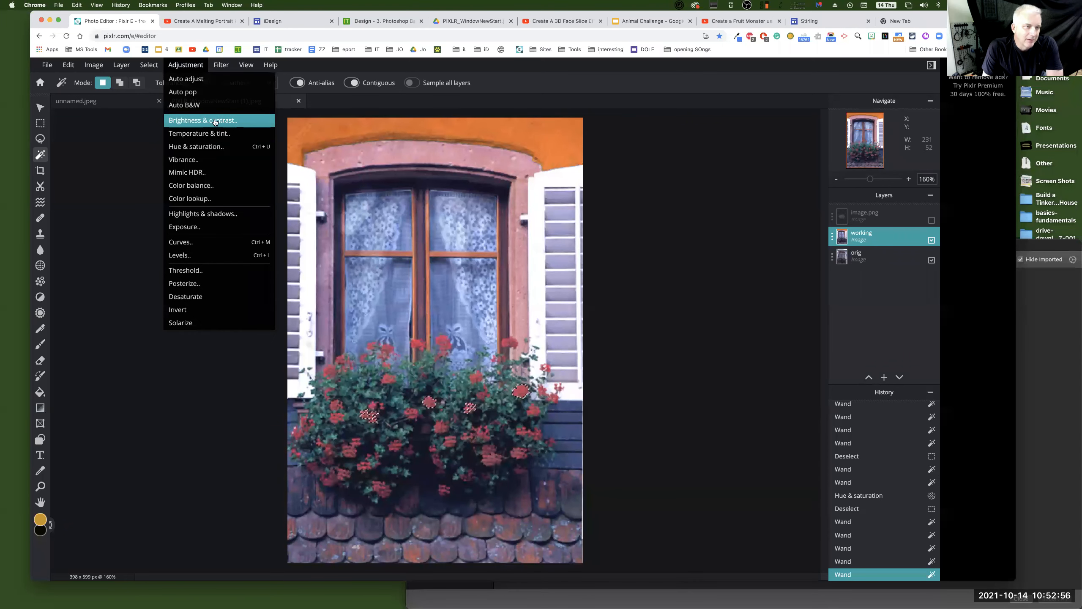
click(226, 147)
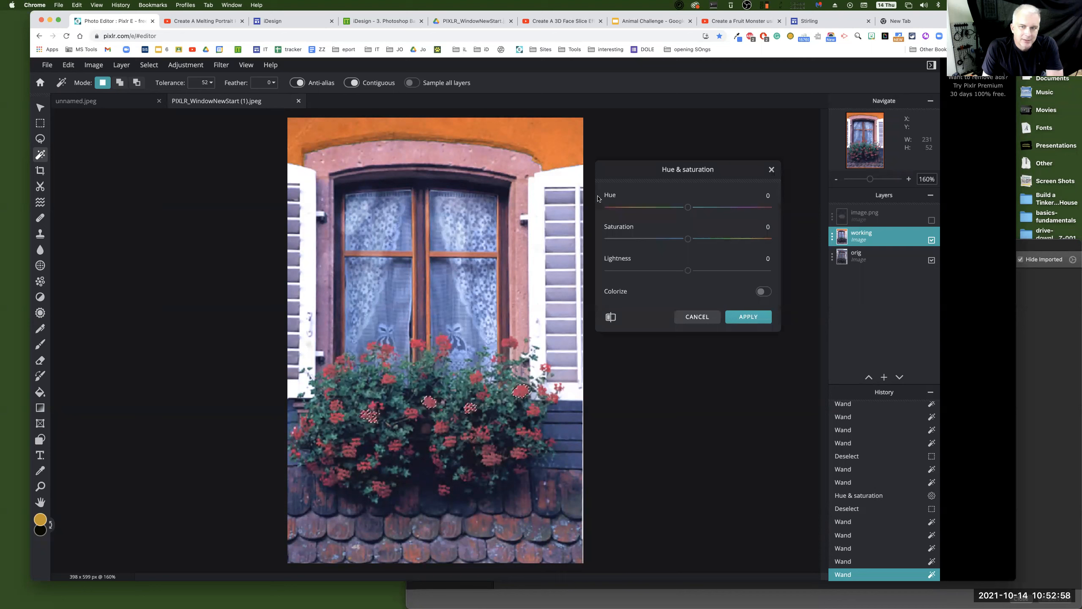
mouse_move(691, 209)
mouse_down()
mouse_move(737, 212)
mouse_move(590, 218)
mouse_move(691, 212)
mouse_up()
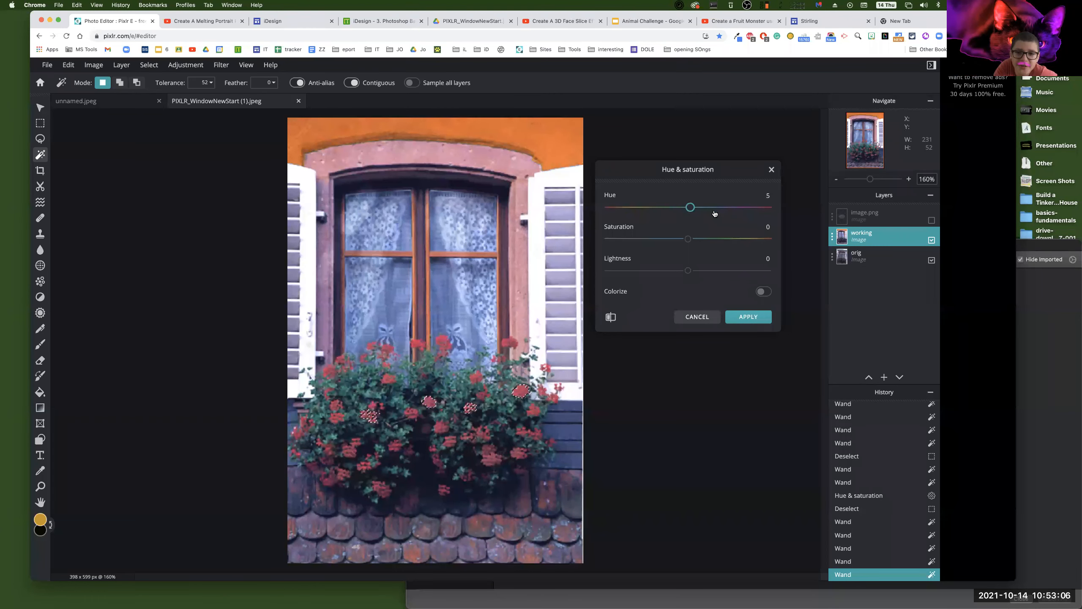
click(634, 209)
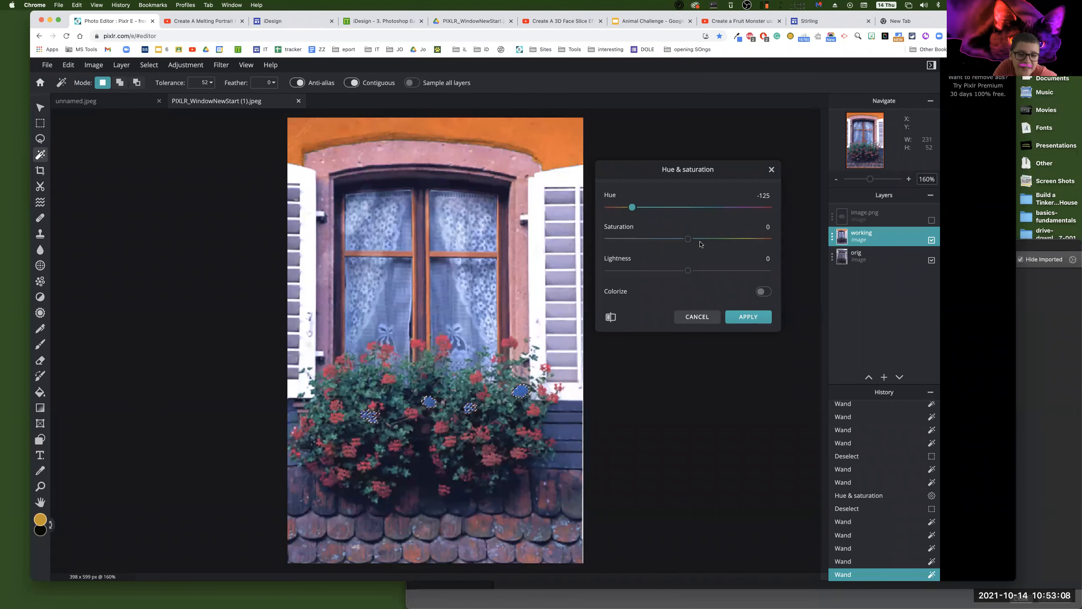
drag(688, 239, 747, 239)
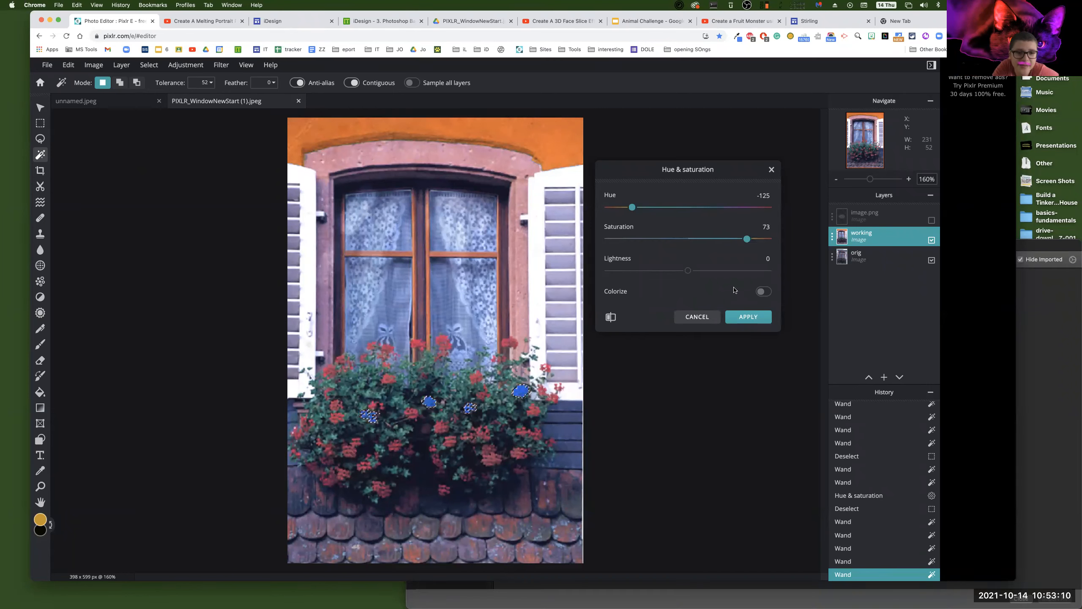
click(753, 322)
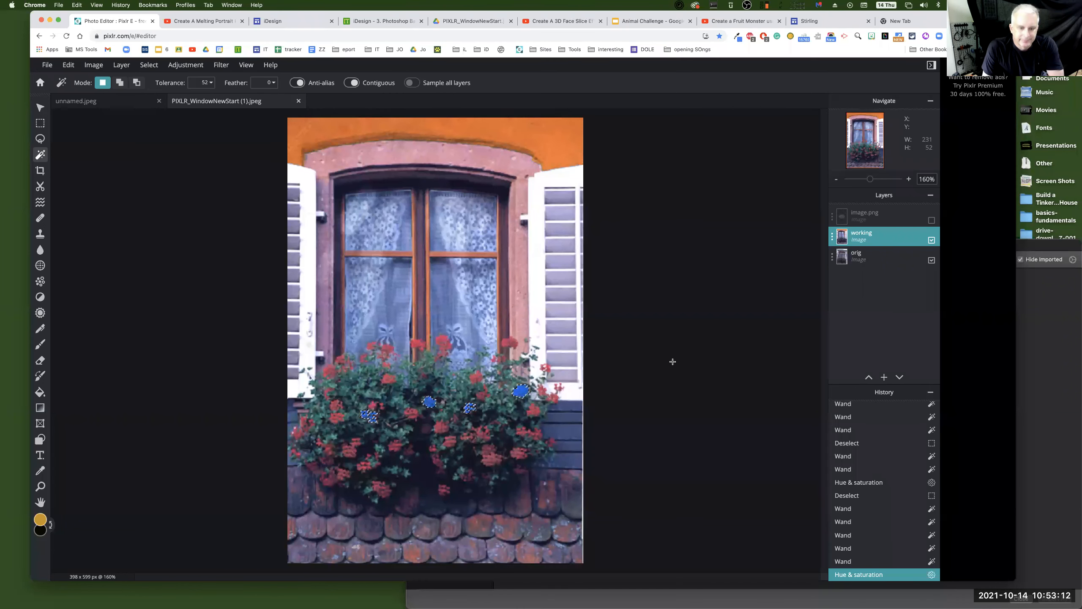
key(super+d)
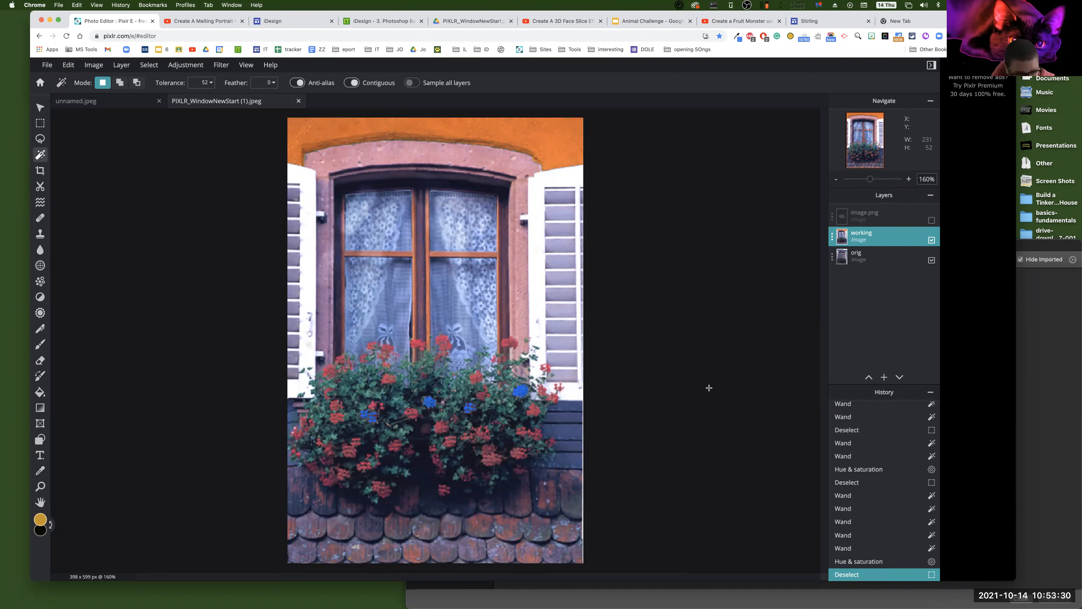
Step: Compare the edited photo with the original by hiding and showing the working layer twice
click(931, 240)
click(932, 241)
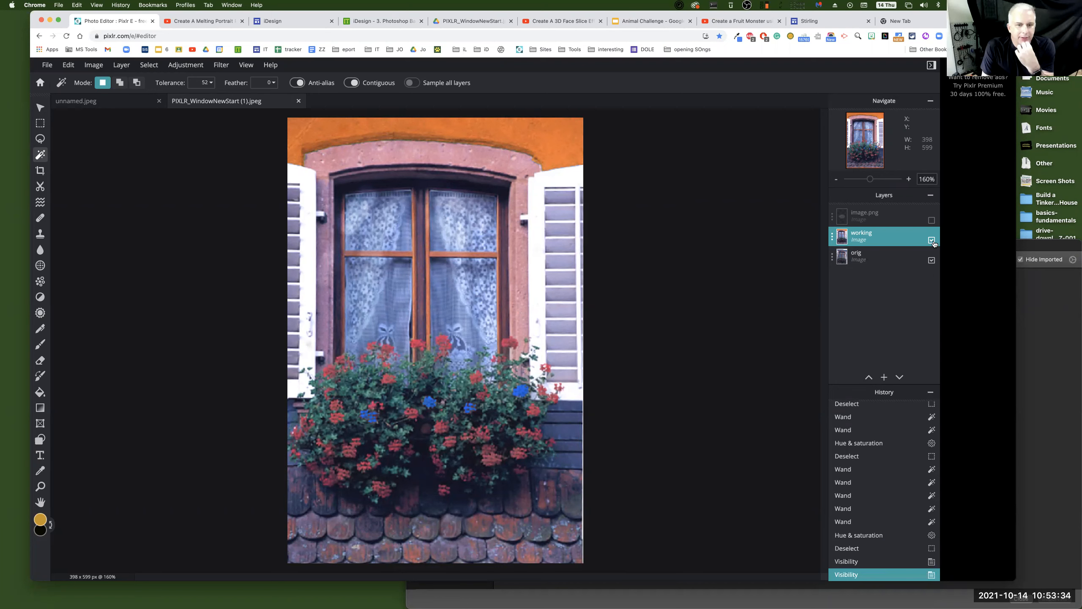
click(932, 241)
click(932, 241)
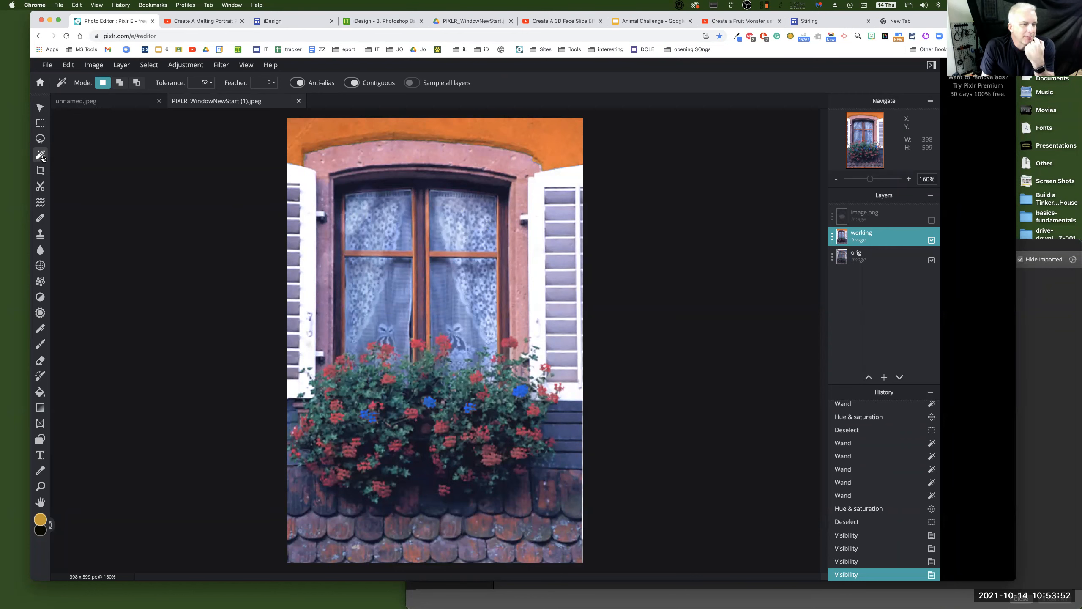
Step: Lasso the upper-left window pane and clear it from the working layer, checking the hole by temporarily hiding the orig layer
click(40, 139)
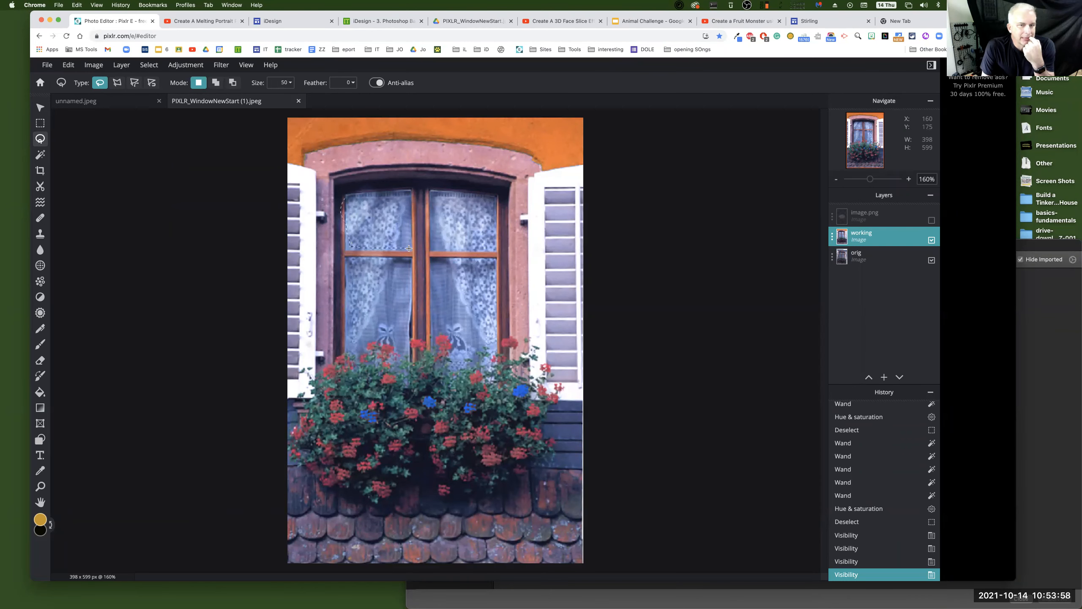
drag(375, 194, 346, 199)
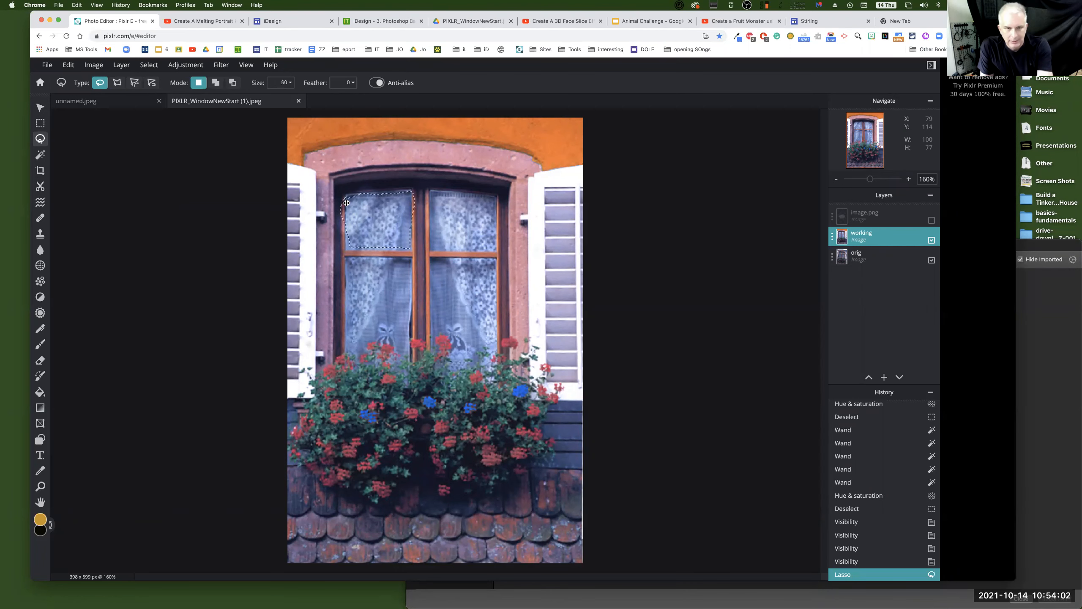
key(Delete)
key(Delete)
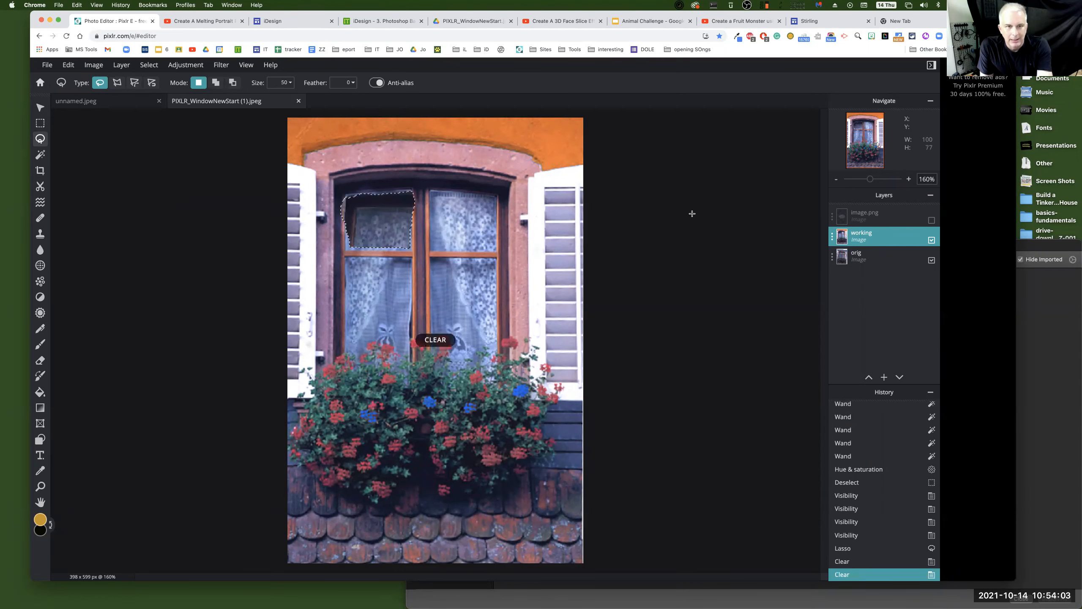
click(931, 260)
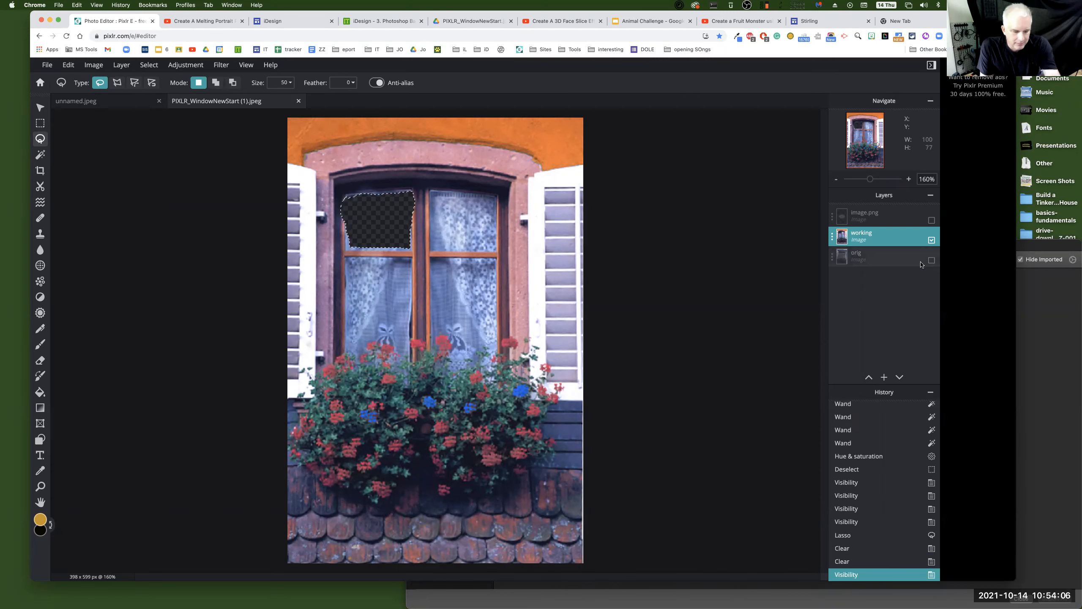
key(super+z)
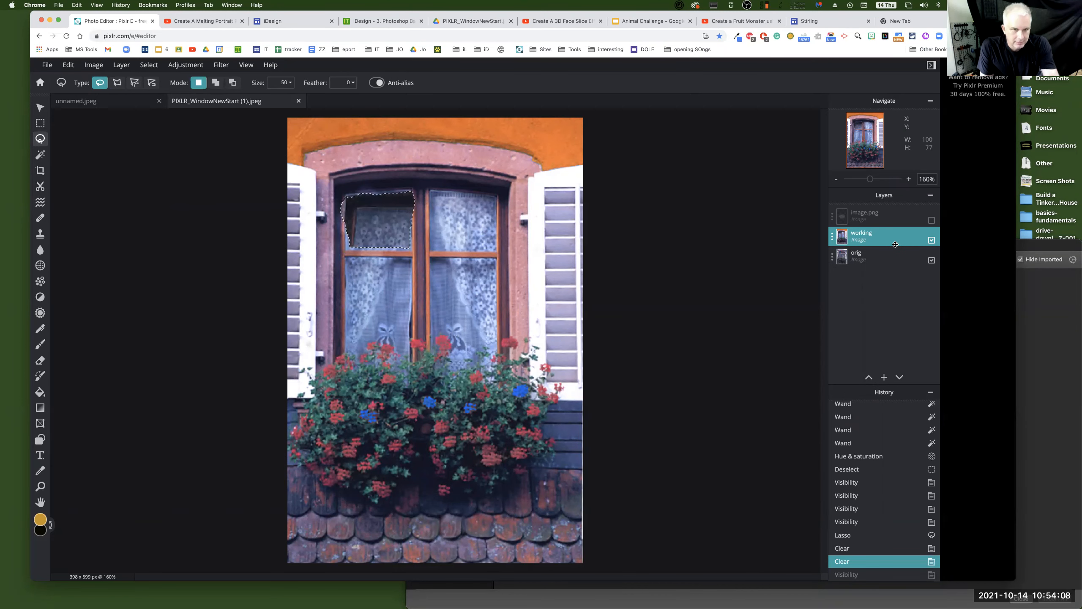
Step: Undo both clears of the upper-left window pane on the working layer
key(super+z)
key(super+z)
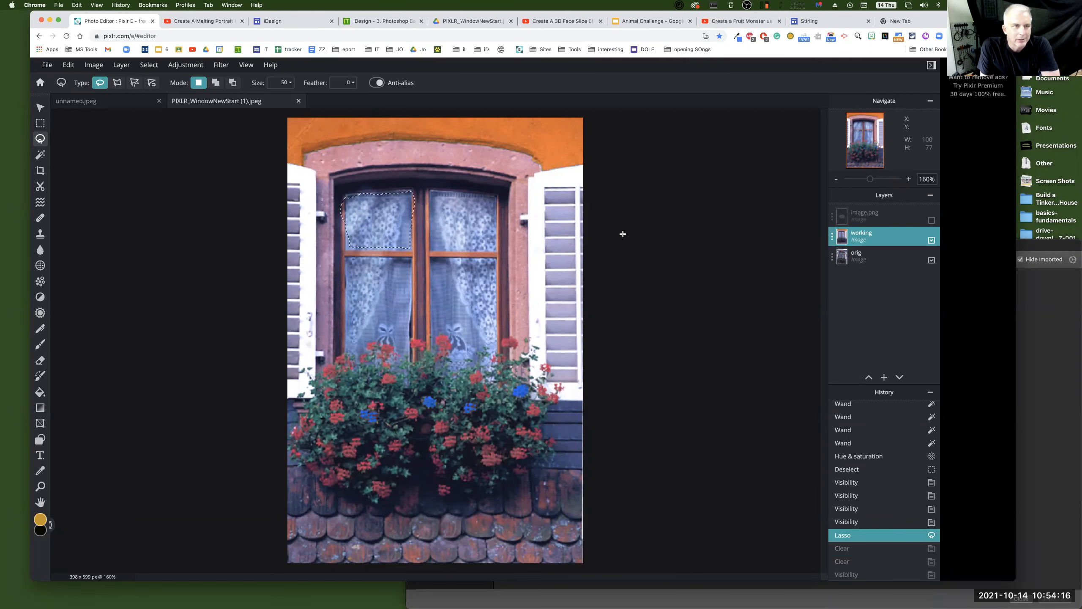
Step: Try desaturating the selected upper-left window pane, undo it and remove the selection
click(187, 67)
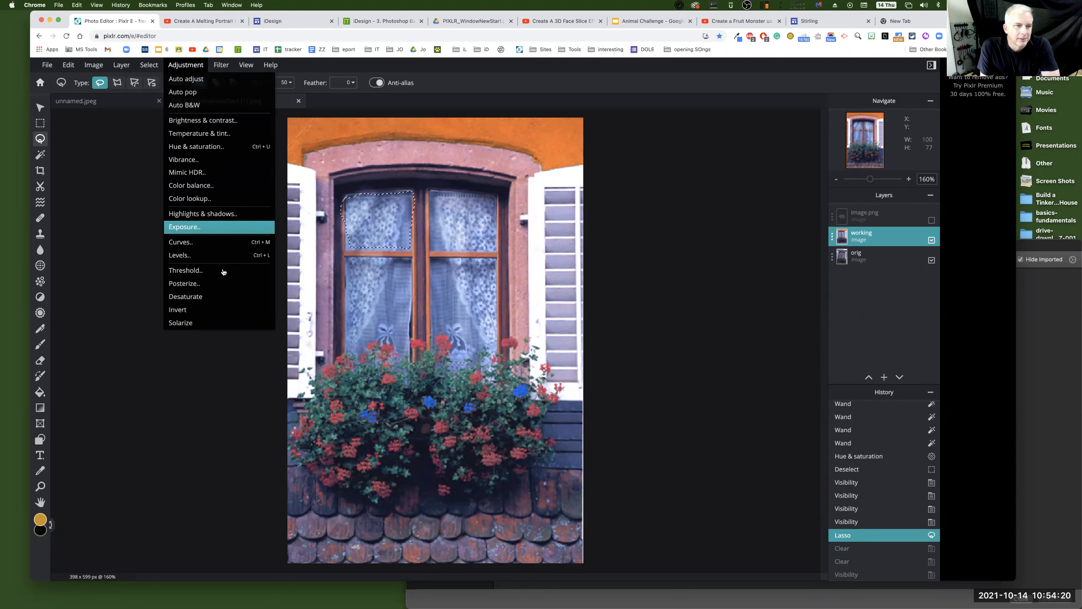
click(225, 294)
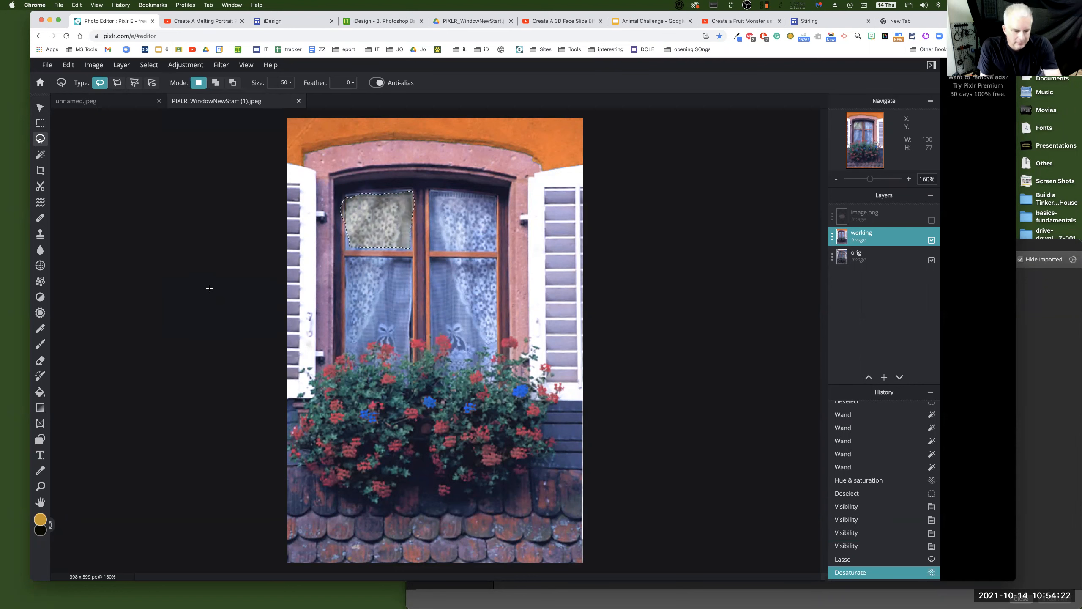
key(super+z)
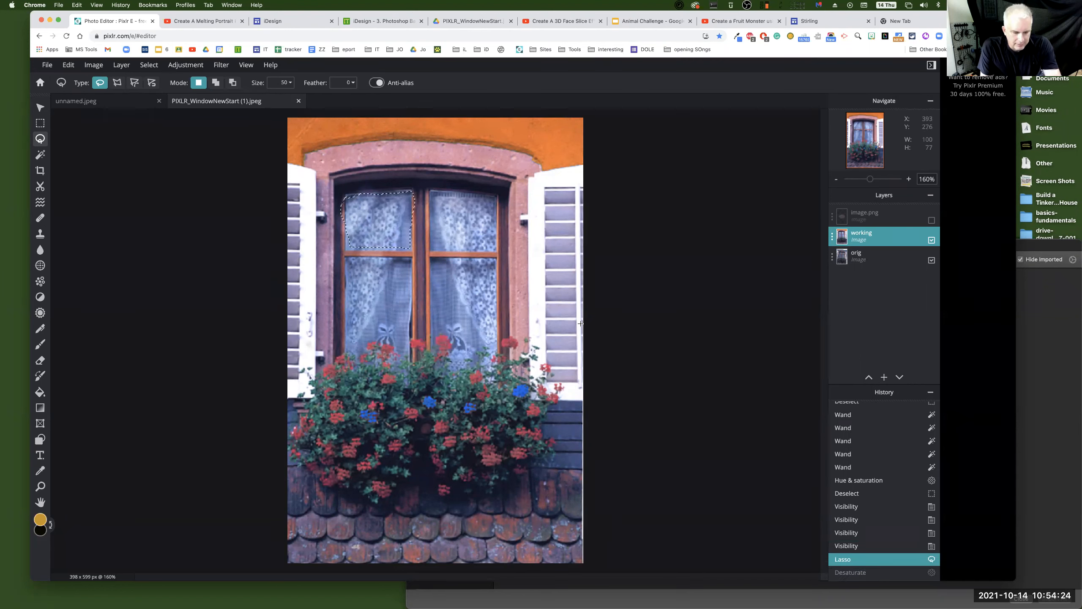
key(super+d)
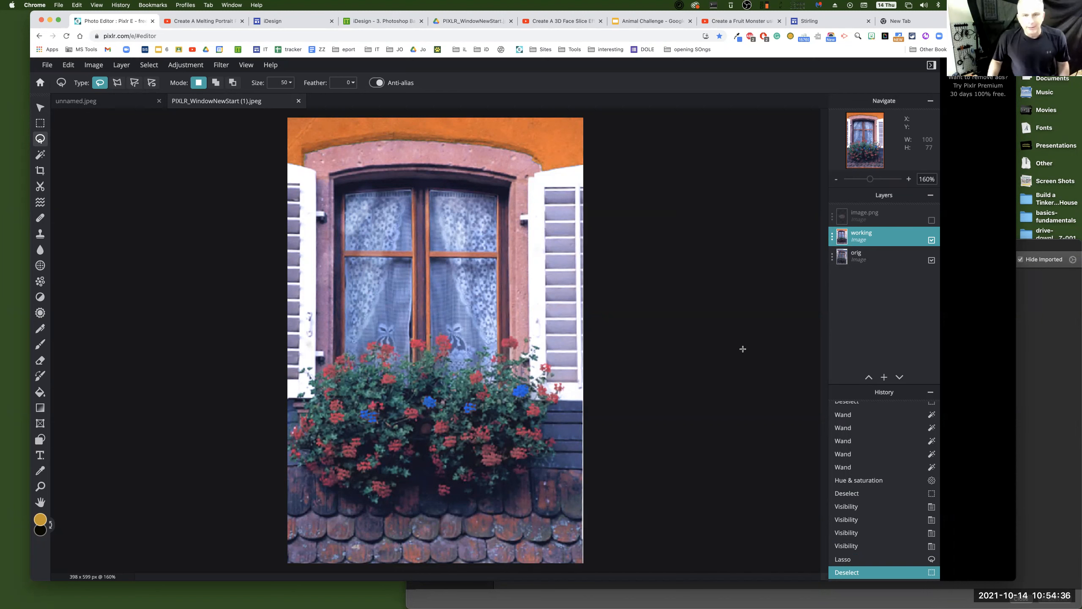
Step: Hide the working layer while shrinking the orig layer to about 201 × 271 px at the canvas's left edge, then show it again
click(932, 241)
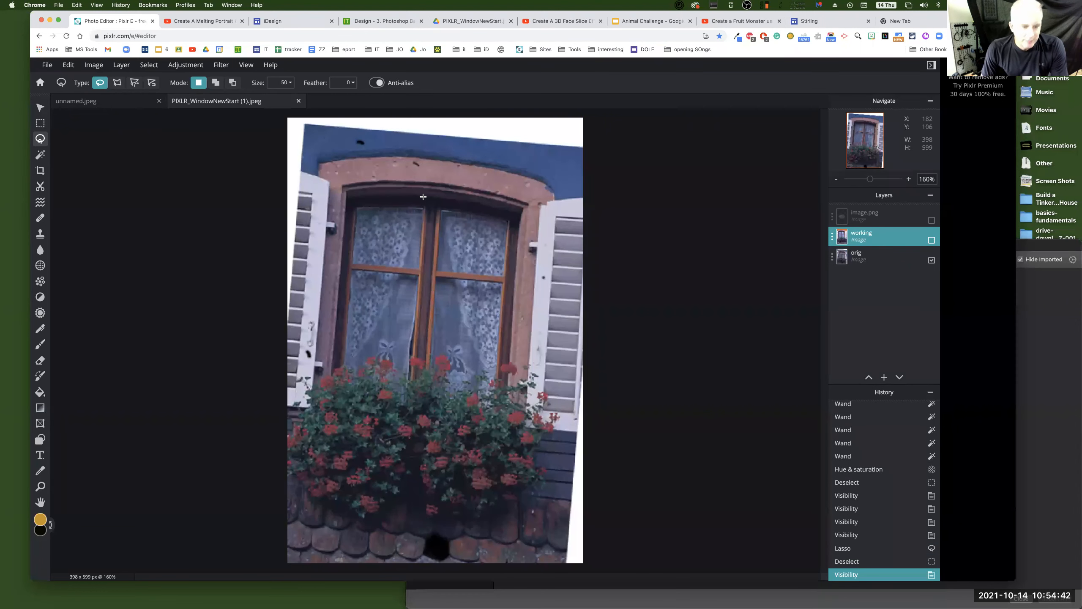
click(40, 107)
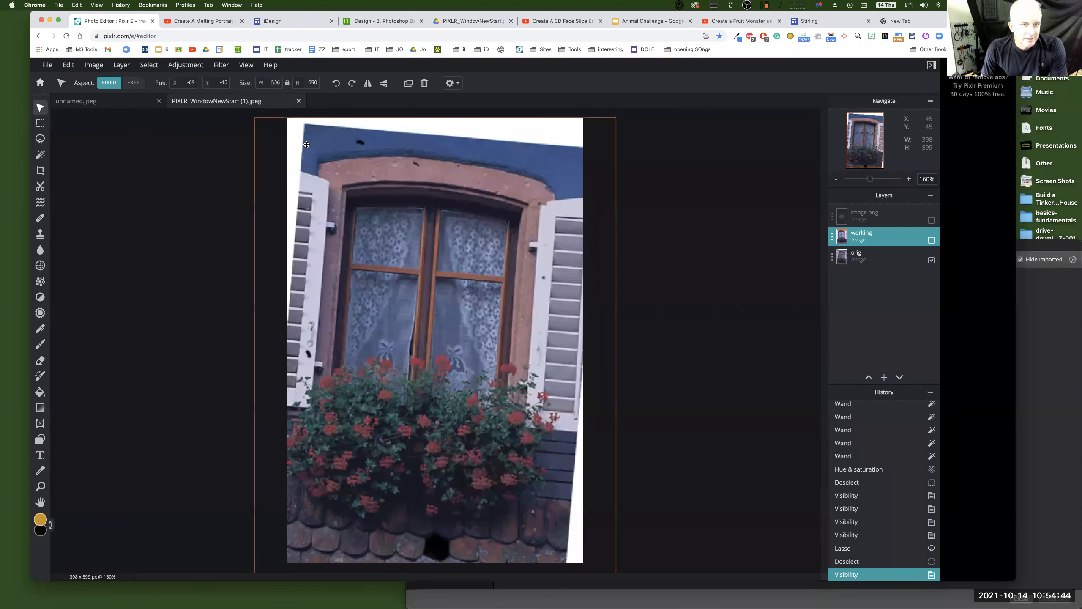
drag(258, 118, 551, 358)
drag(574, 516, 313, 257)
click(932, 241)
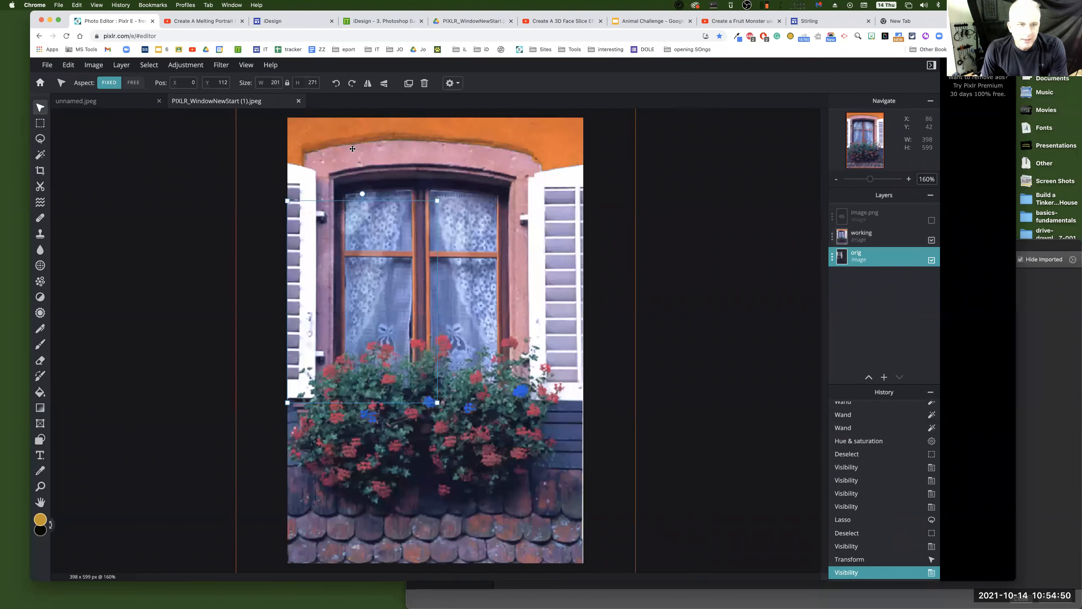
Step: Shrink the working layer to about 234 × 301 px and place it to the right of the reduced original
drag(320, 150, 375, 236)
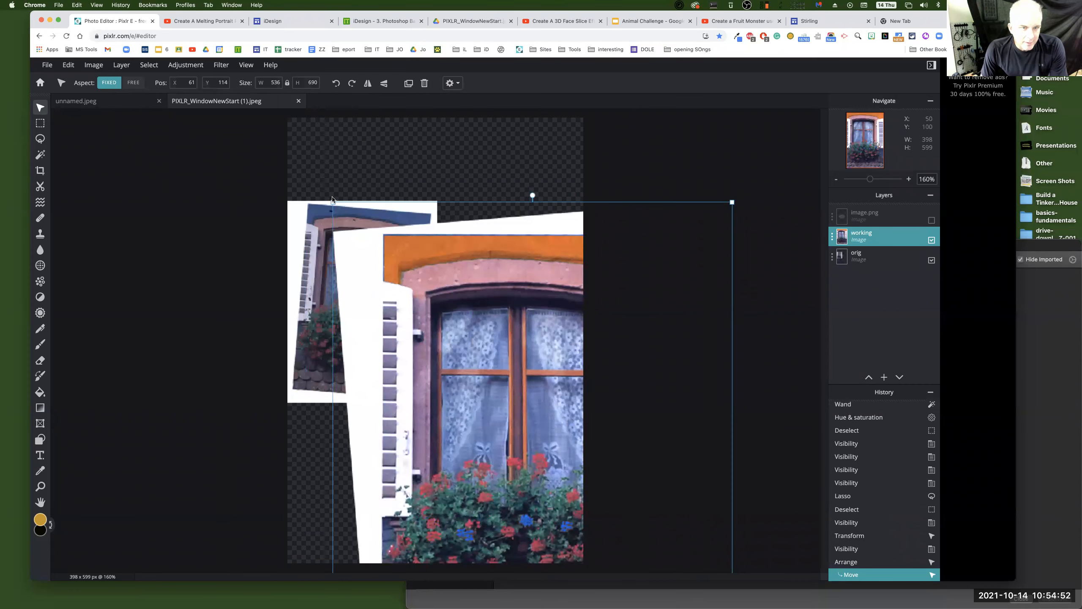
drag(532, 197, 459, 216)
drag(506, 317, 489, 291)
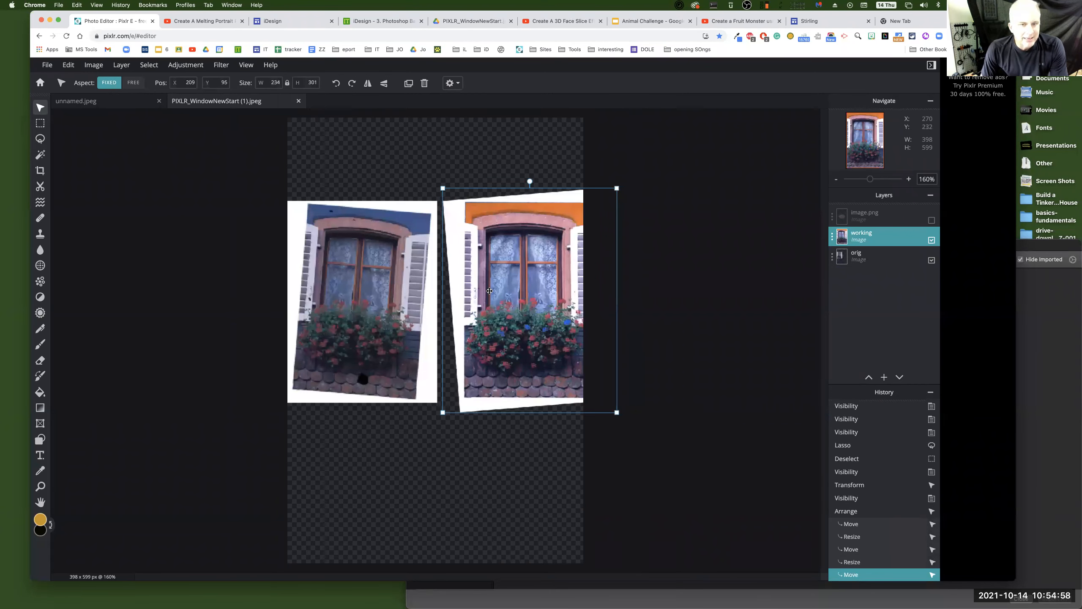
Step: Undo the resizing and moving of the working and orig layers, back to the hidden working layer
key(super+z)
key(super+z)
key(super+z)
key(super+z)
key(super+z)
key(super+z)
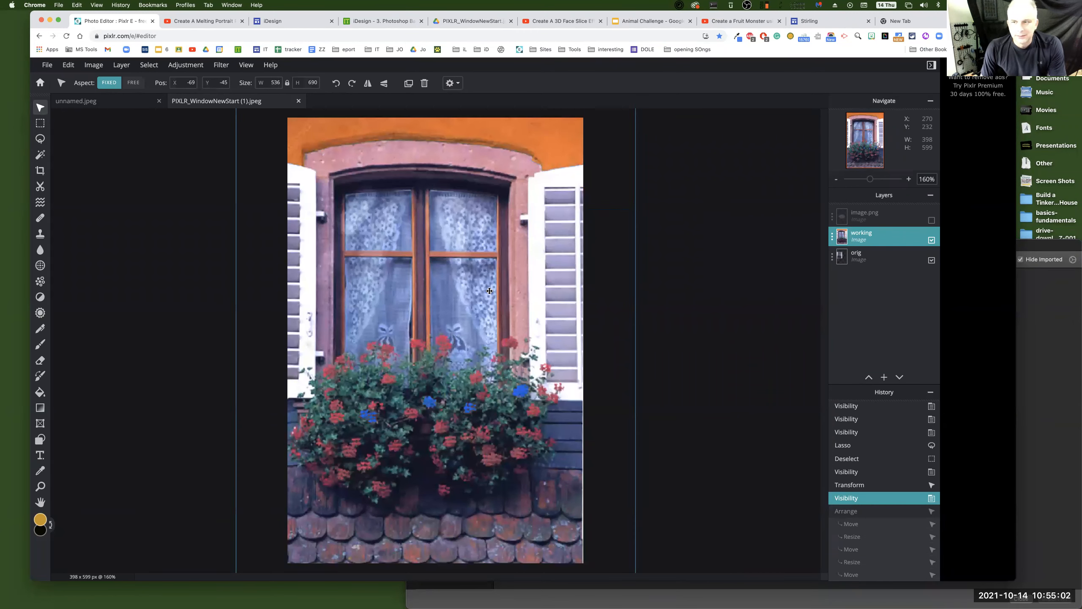
key(super+z)
key(super+z)
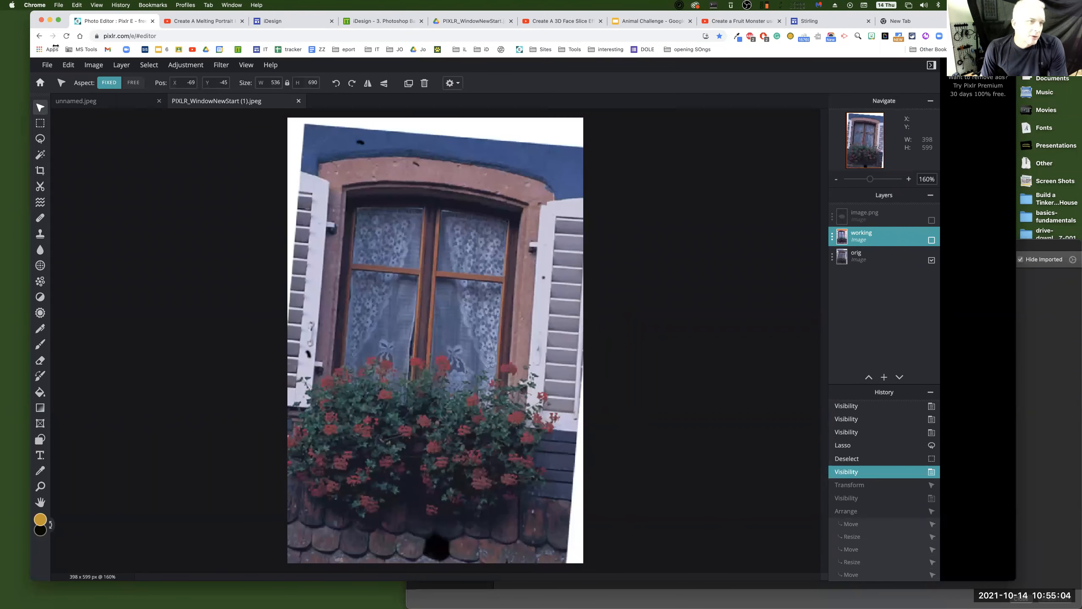
Step: Make the working layer visible again over the orig layer
click(47, 66)
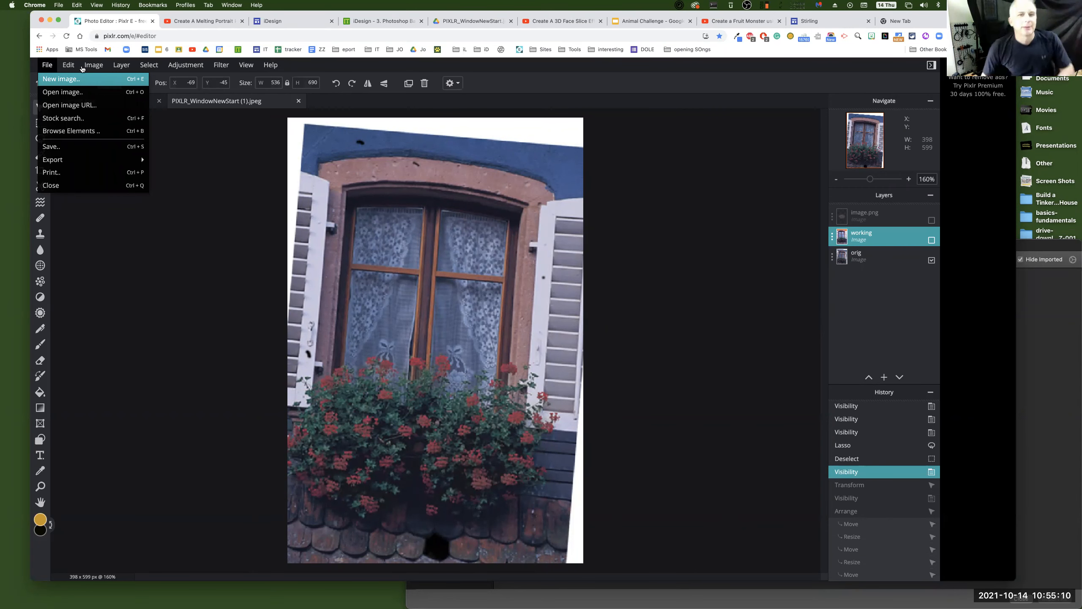
click(708, 318)
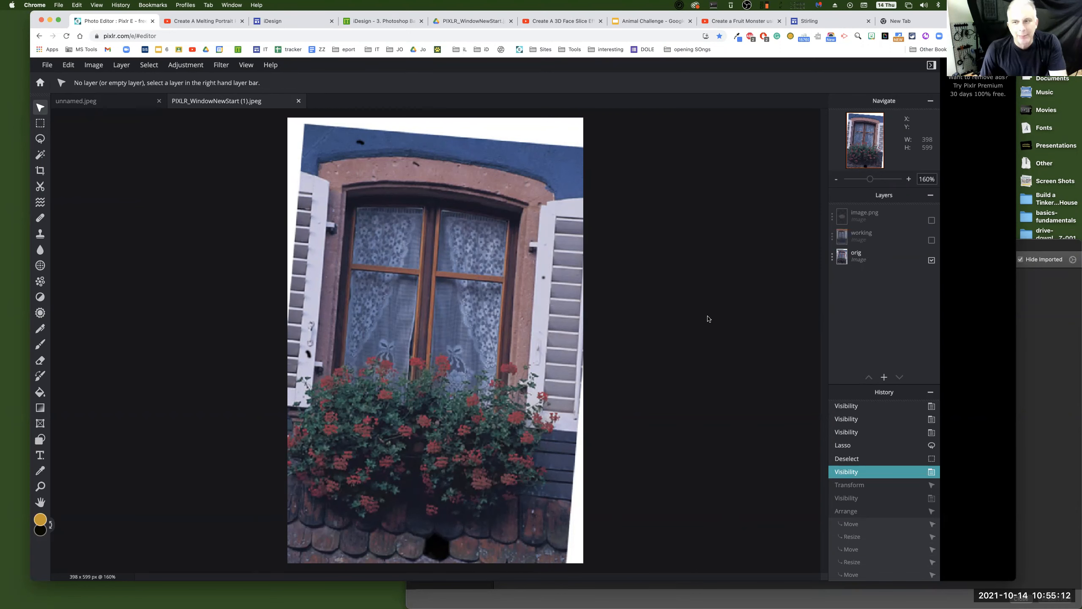
click(932, 240)
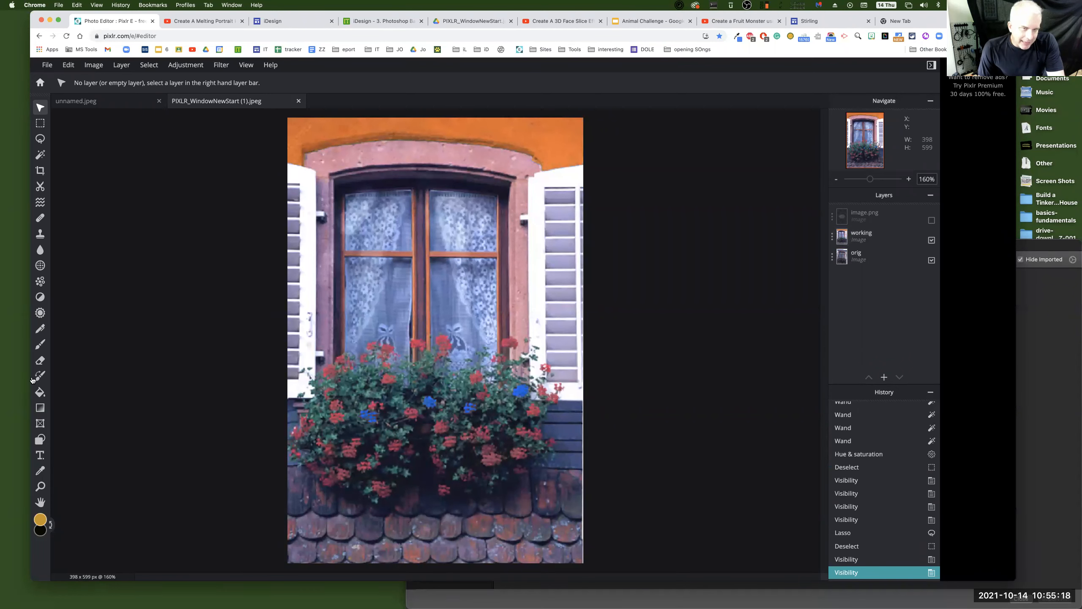
mouse_move(4, 604)
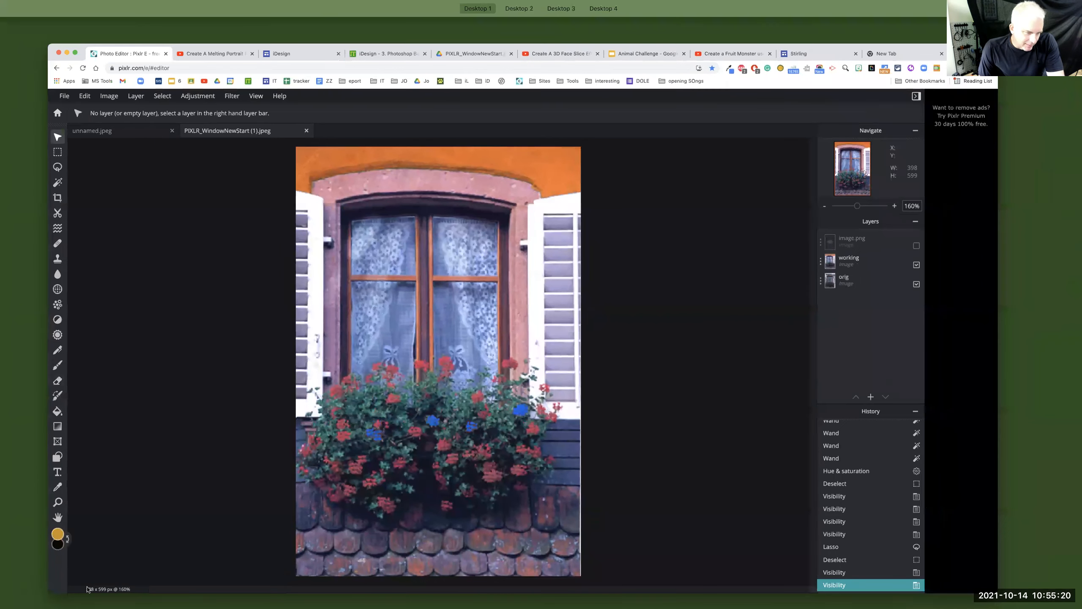
click(177, 549)
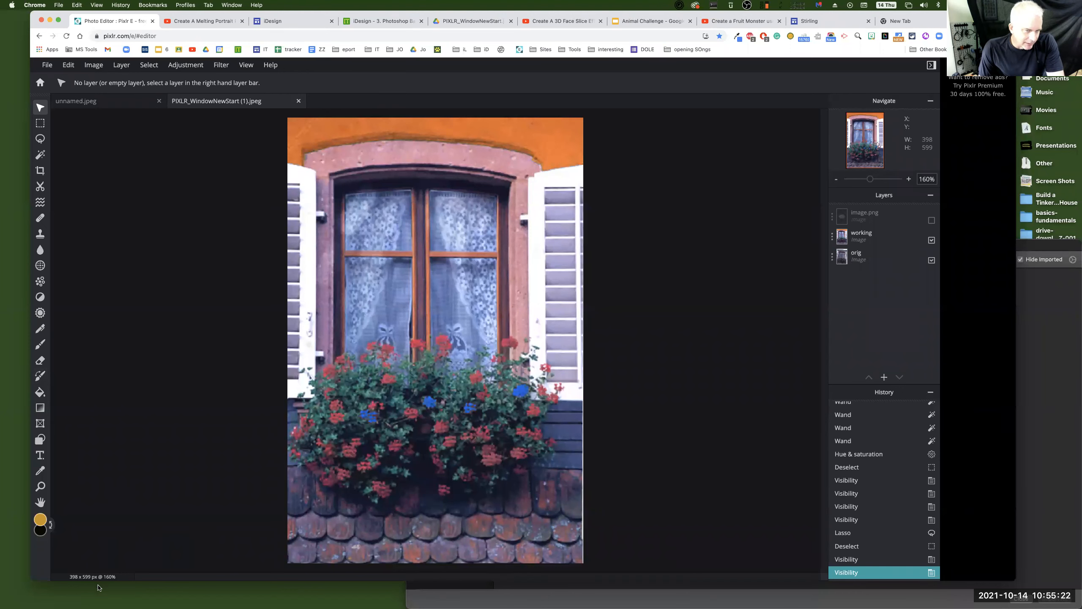
Step: Resize the canvas to 1200 × 800 px with the anchor point at its bottom-left corner
click(91, 69)
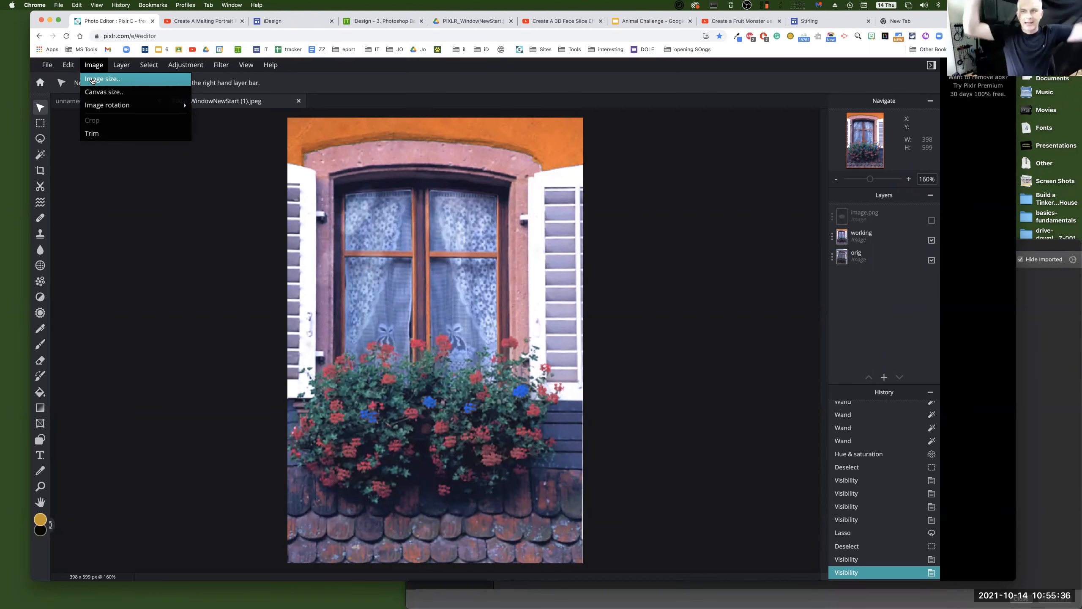
mouse_move(93, 69)
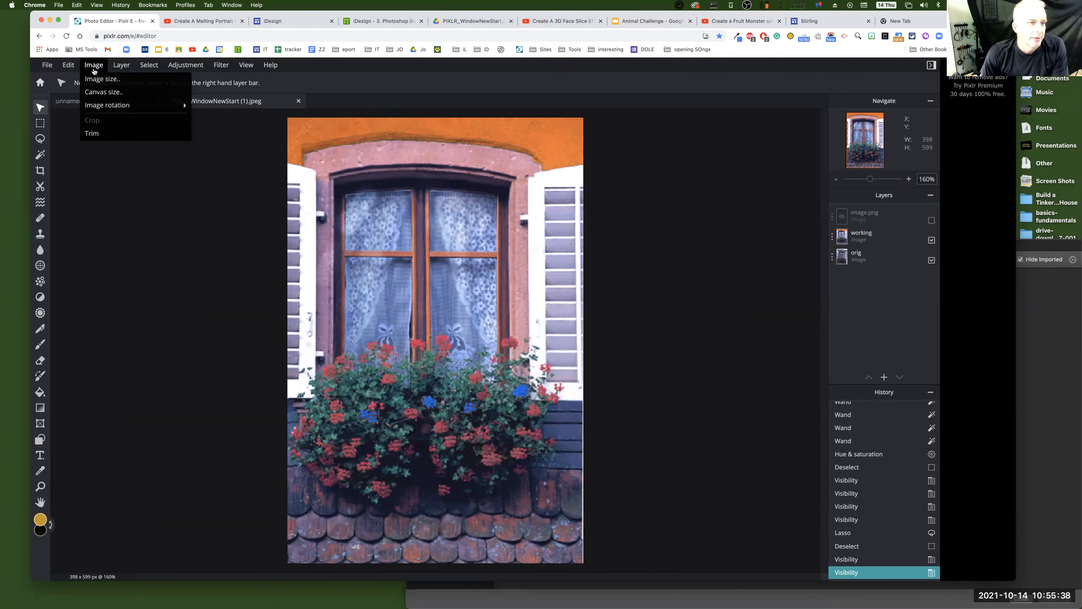
click(105, 97)
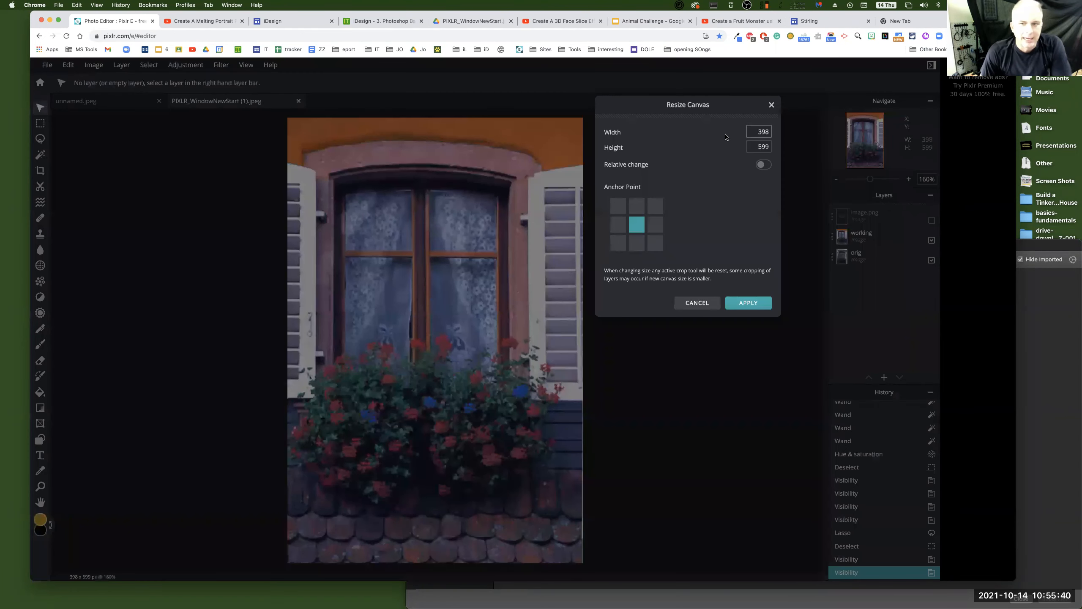
drag(685, 112, 676, 93)
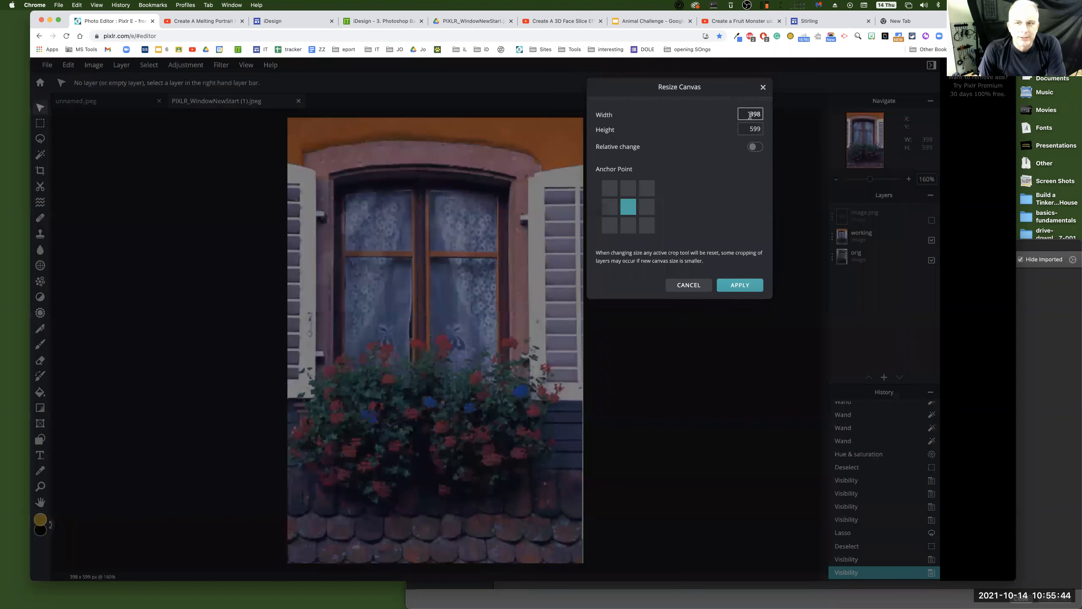
drag(748, 114, 760, 115)
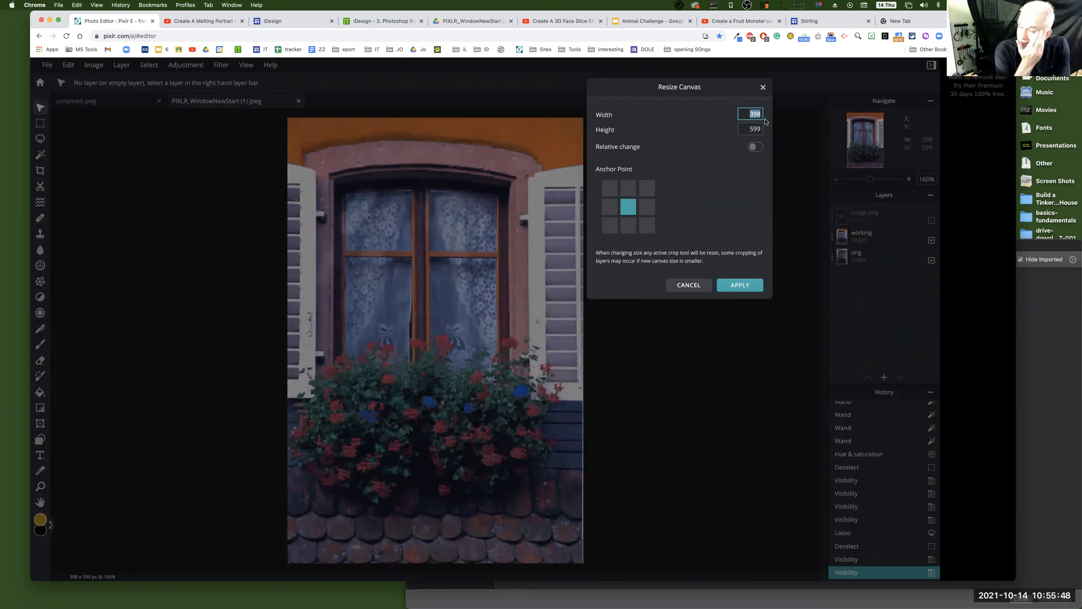
text(120)
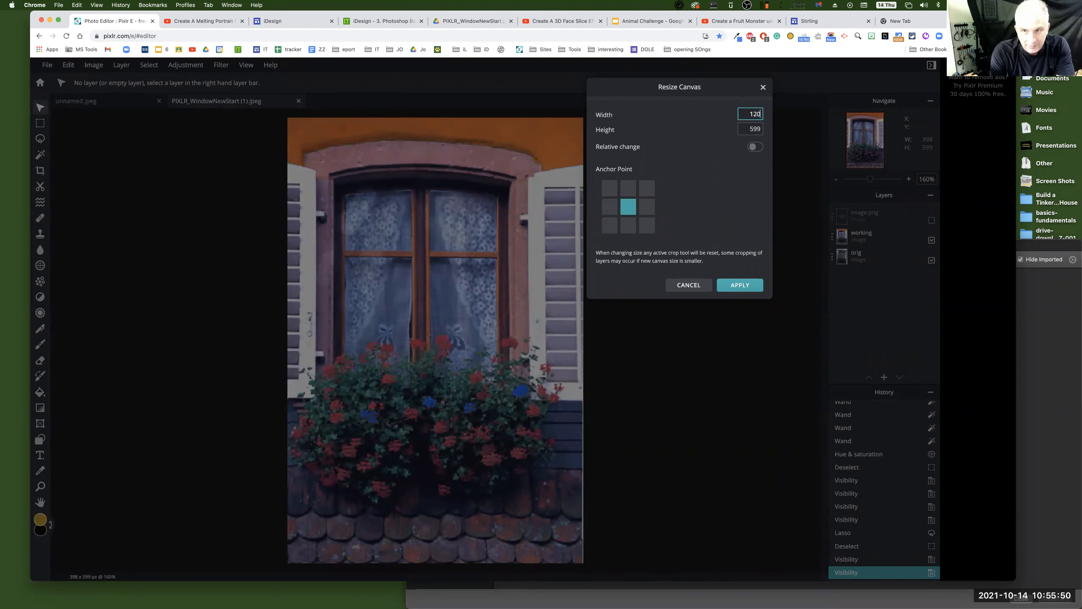
text(0)
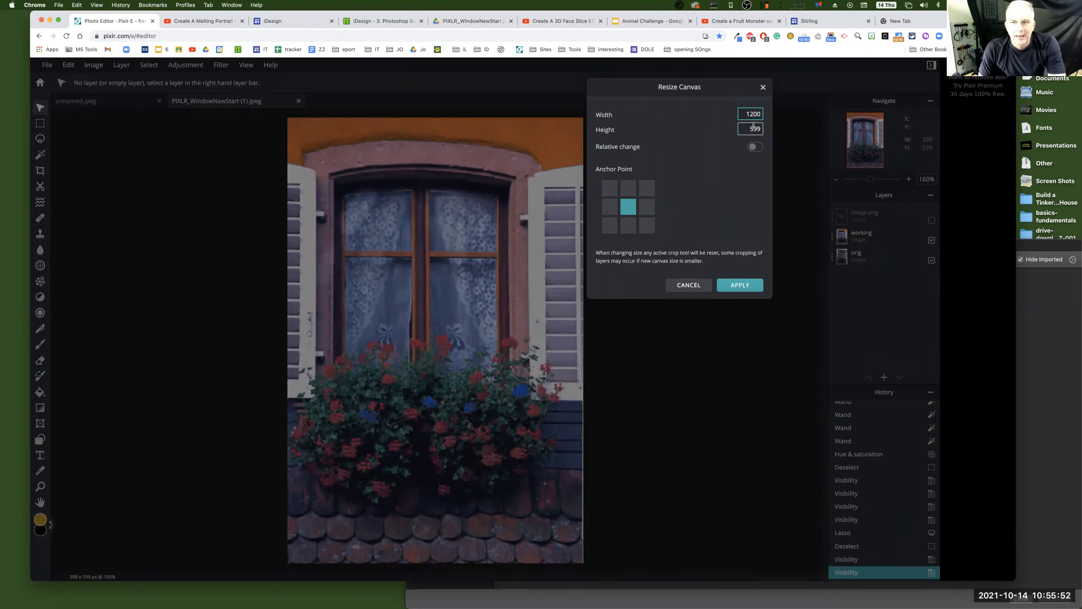
drag(749, 129, 770, 133)
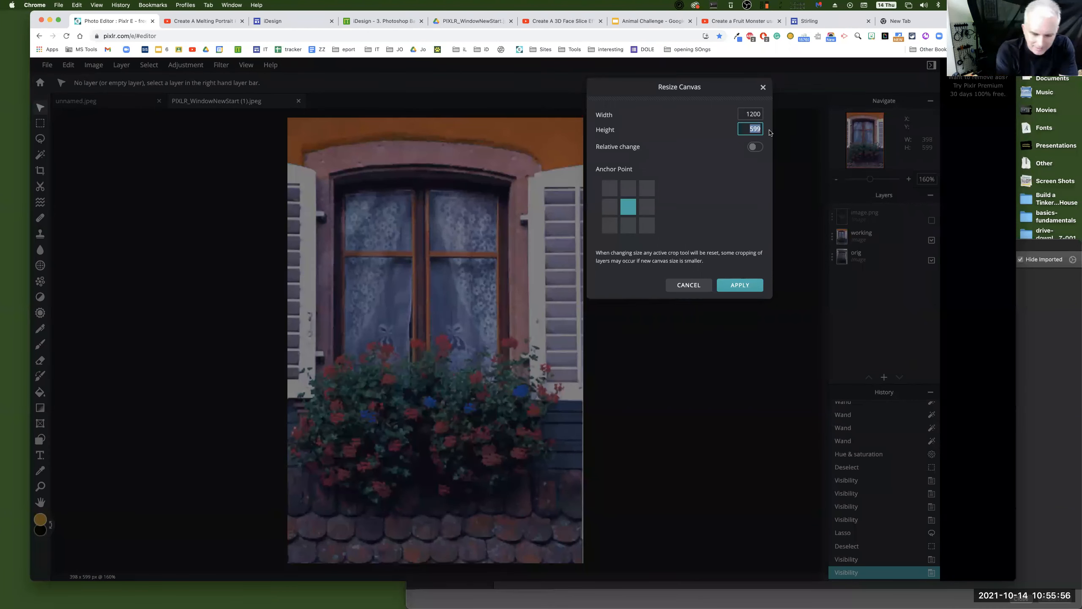
text(800)
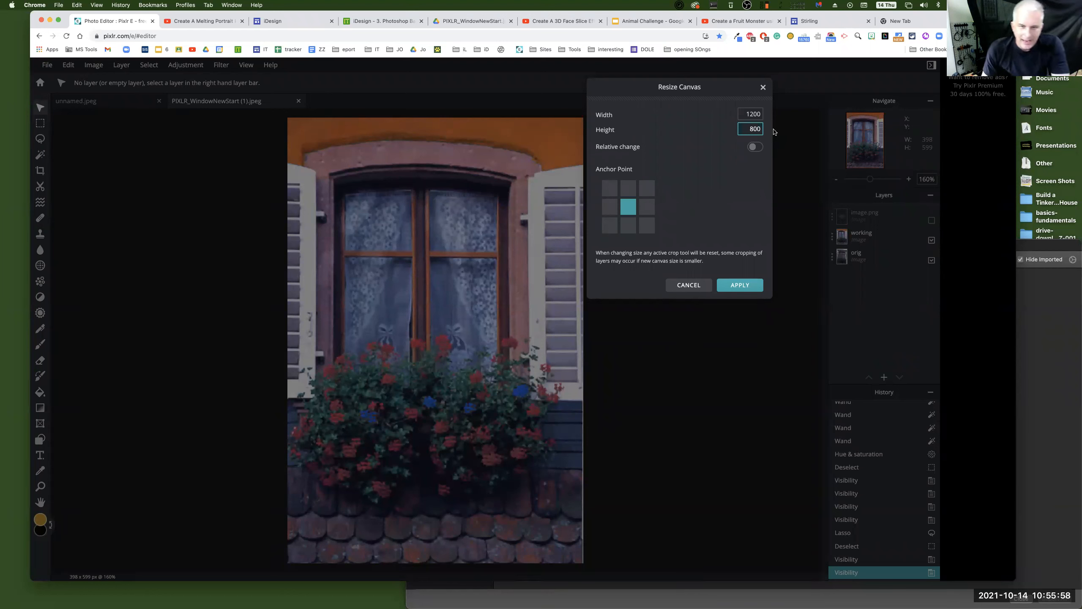
click(612, 212)
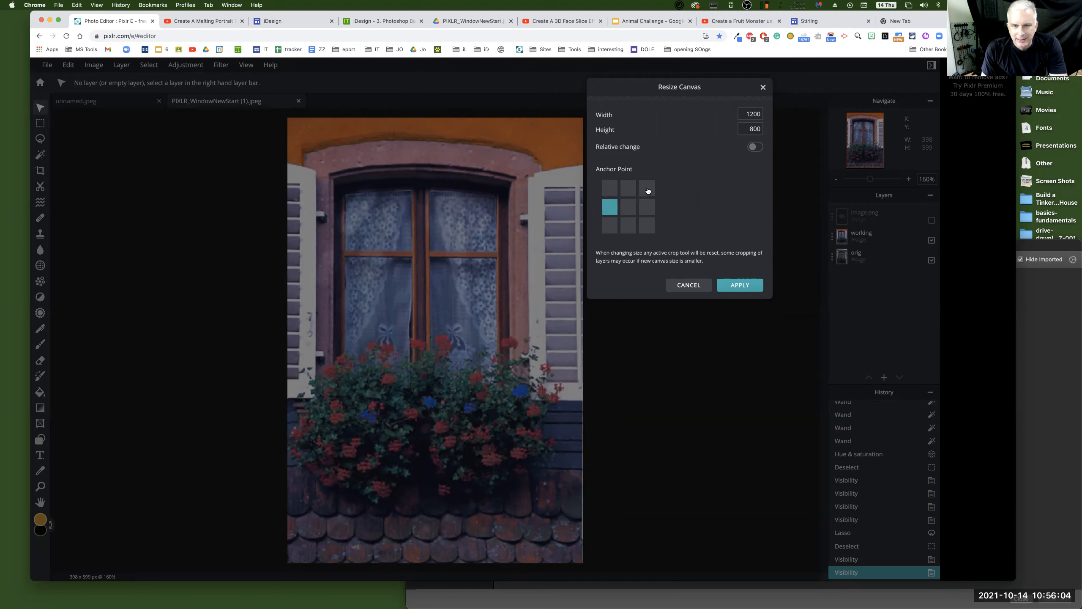
click(610, 227)
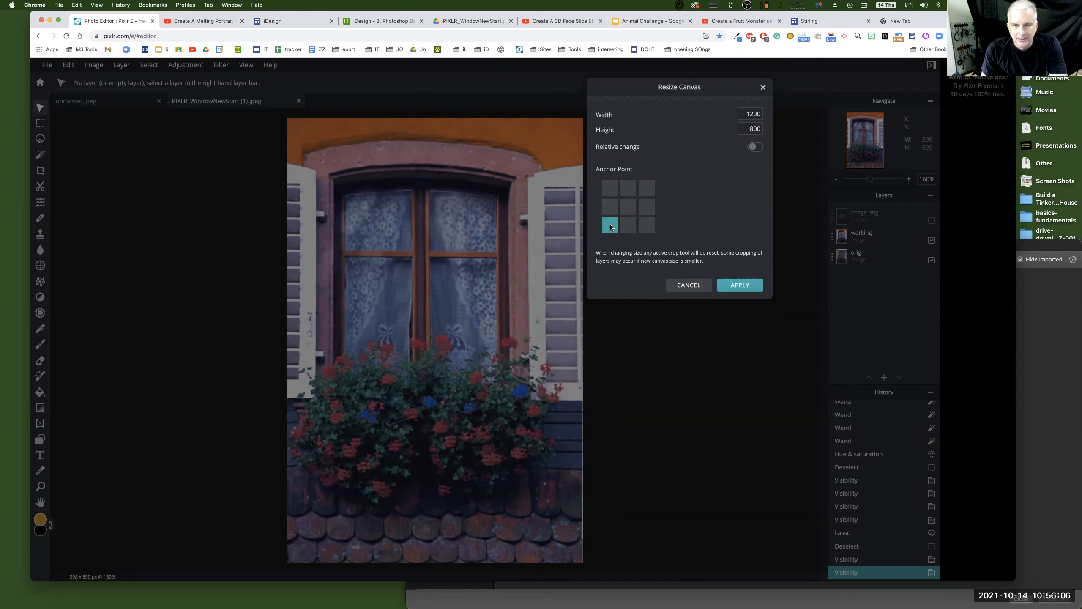
click(738, 290)
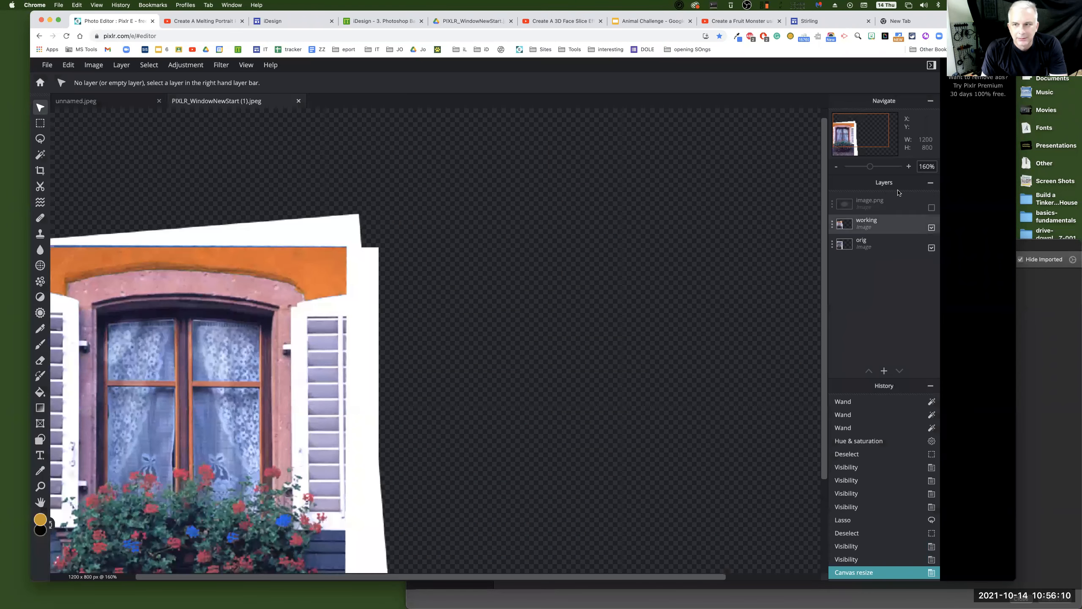
Step: Arrange the layers side by side, orig on the left and working on the right at about X 615, Y 67
click(835, 169)
click(835, 169)
click(835, 168)
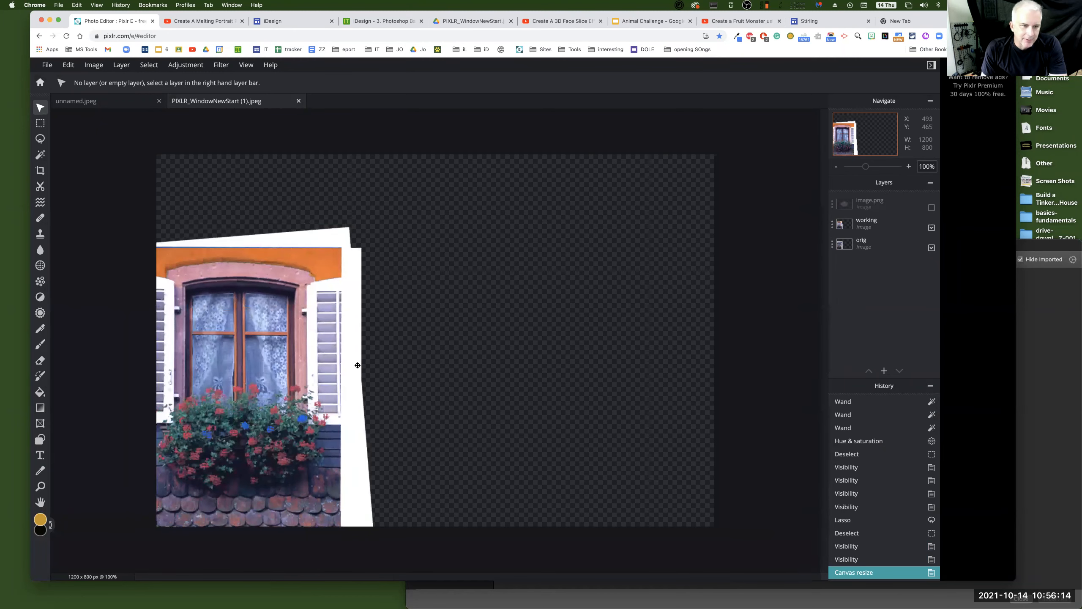
drag(284, 367, 607, 349)
drag(371, 385, 398, 336)
drag(528, 379, 528, 368)
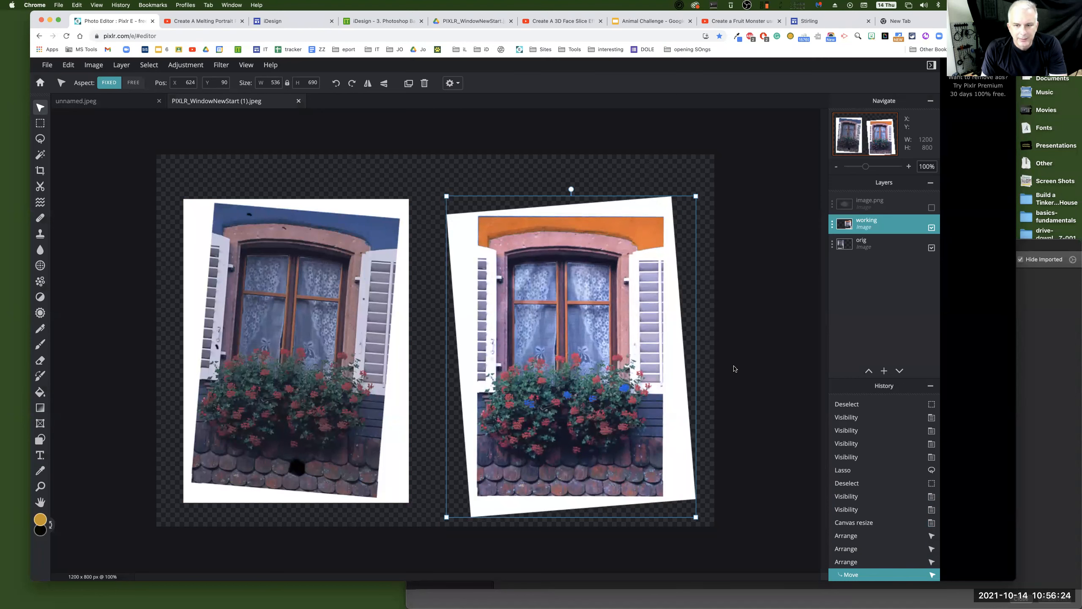
drag(661, 391, 657, 380)
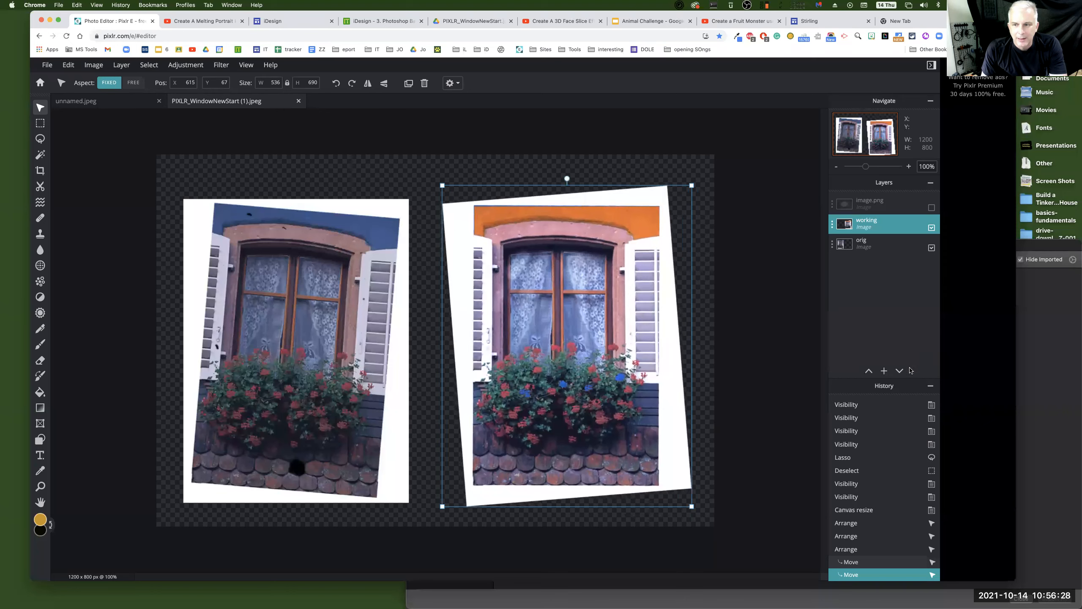
Step: Add an empty image layer above the working layer
click(881, 373)
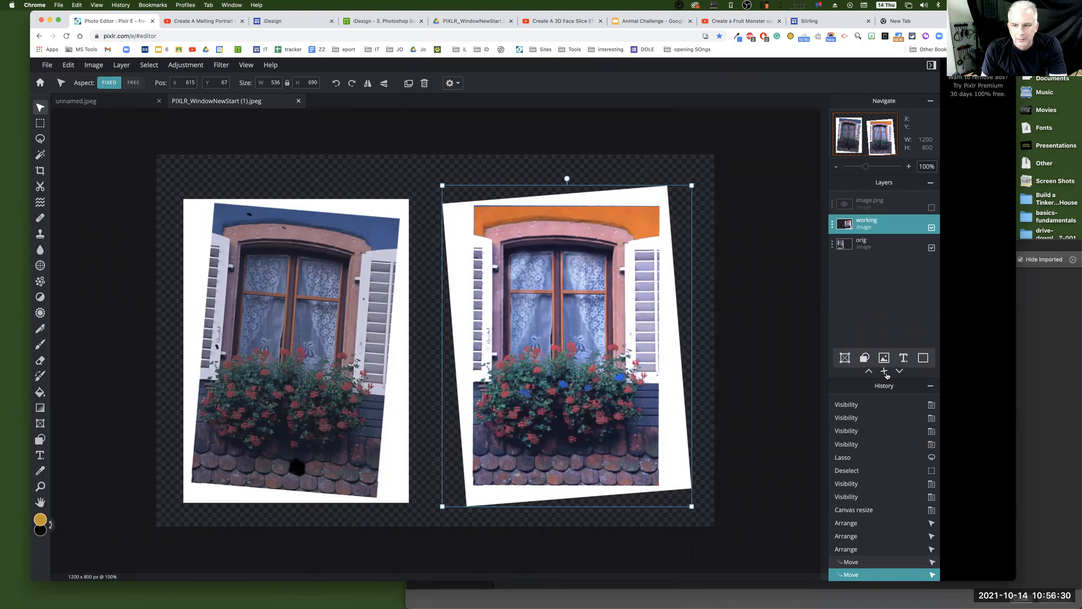
click(883, 372)
click(606, 195)
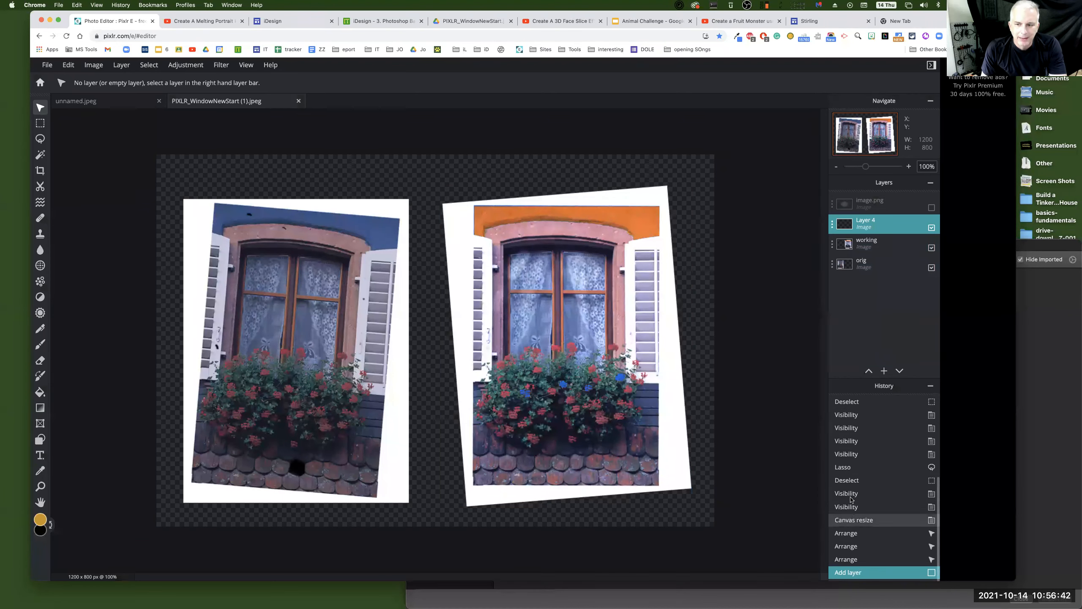
scroll(848, 499, up, 5)
scroll(848, 491, down, 5)
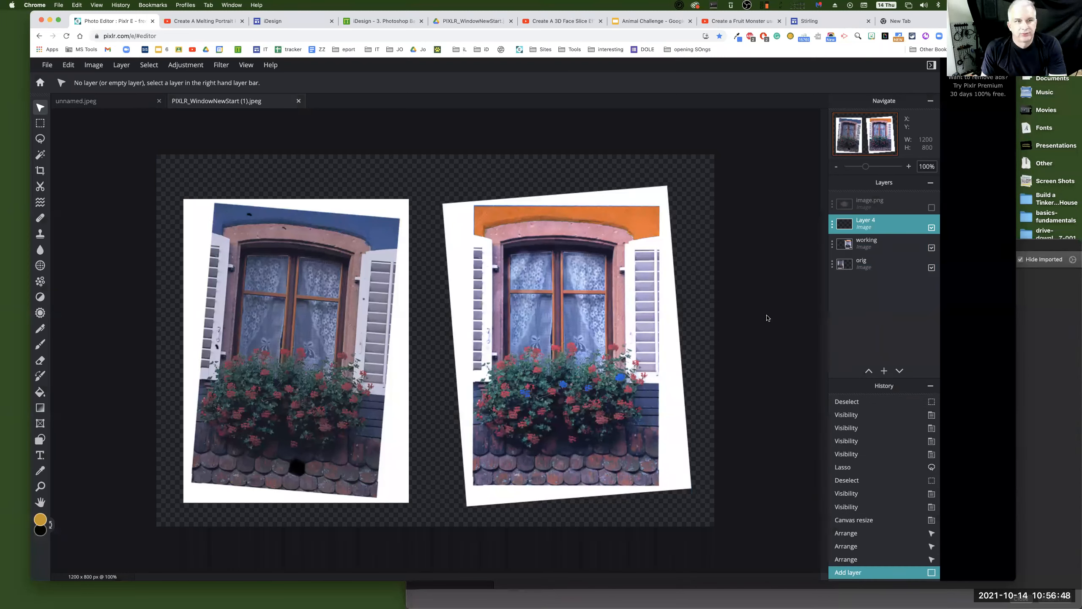
Step: Fill the empty layer with white and move it beneath the orig layer as the canvas background
click(68, 65)
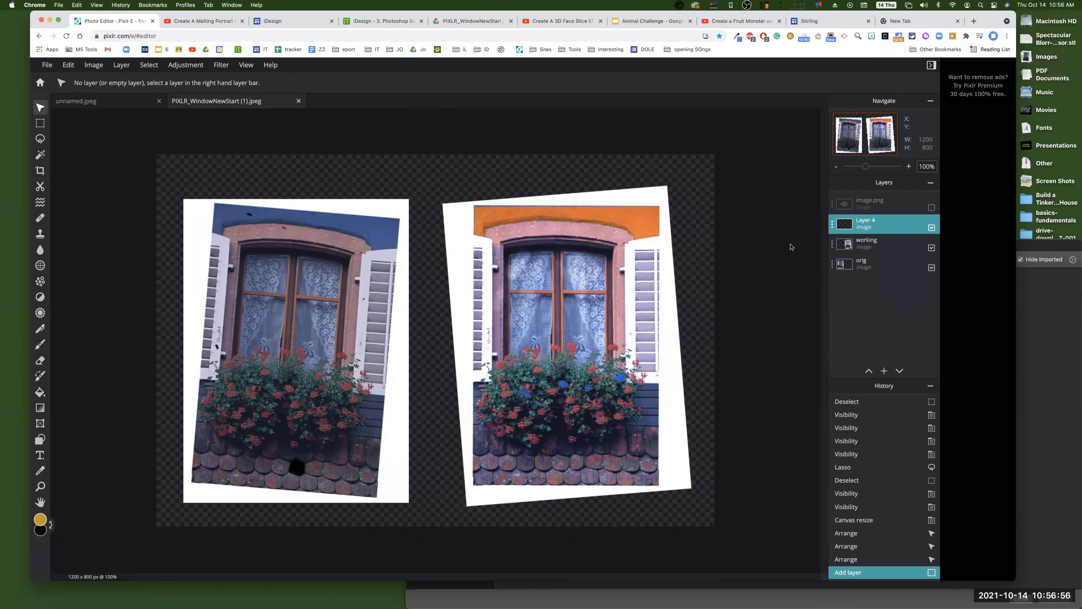
click(886, 375)
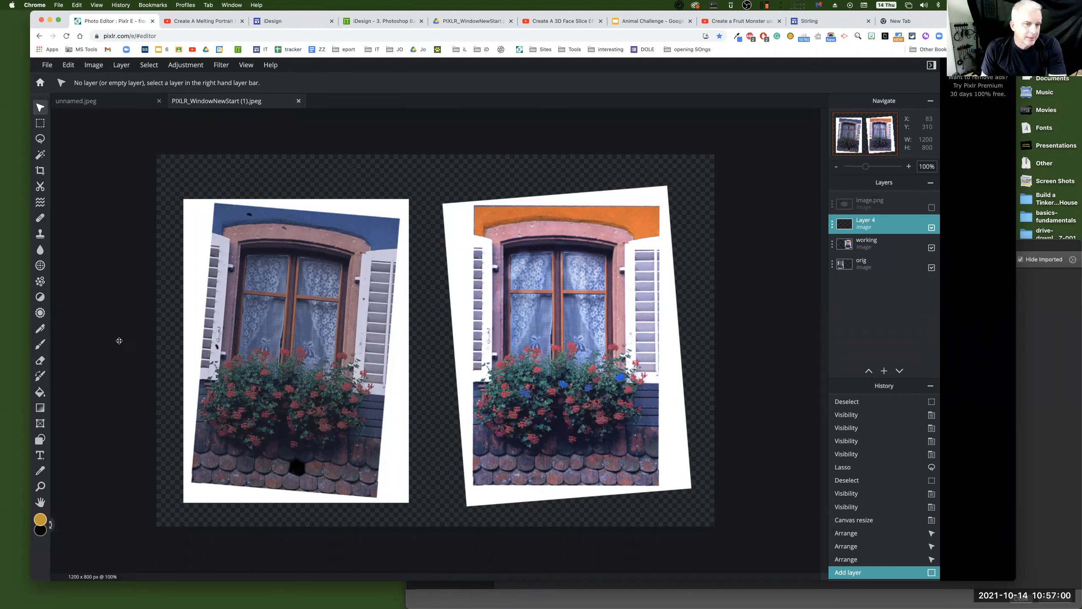
click(40, 391)
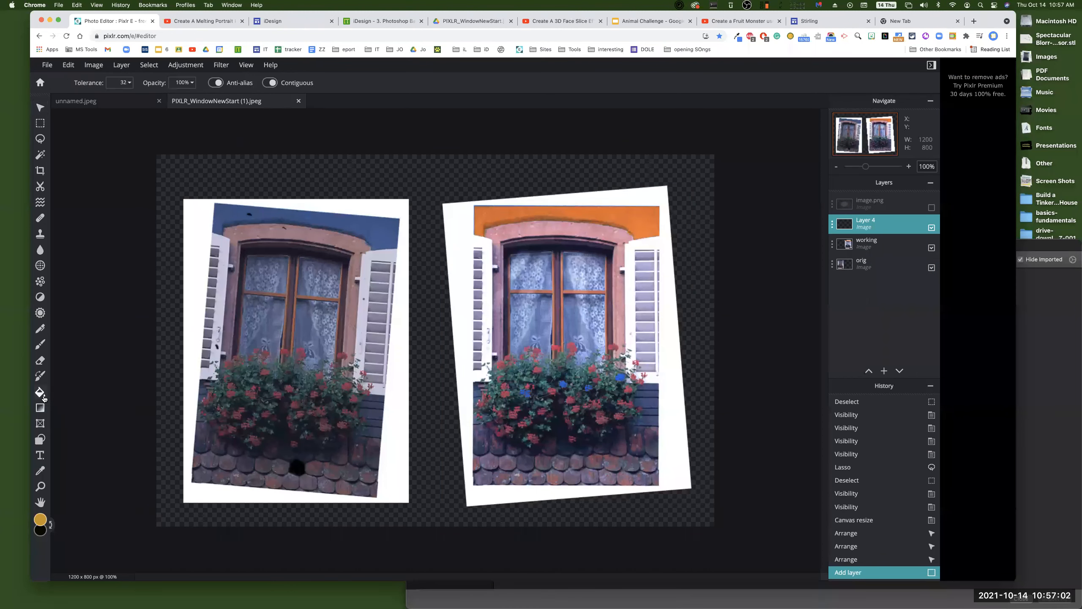
click(39, 518)
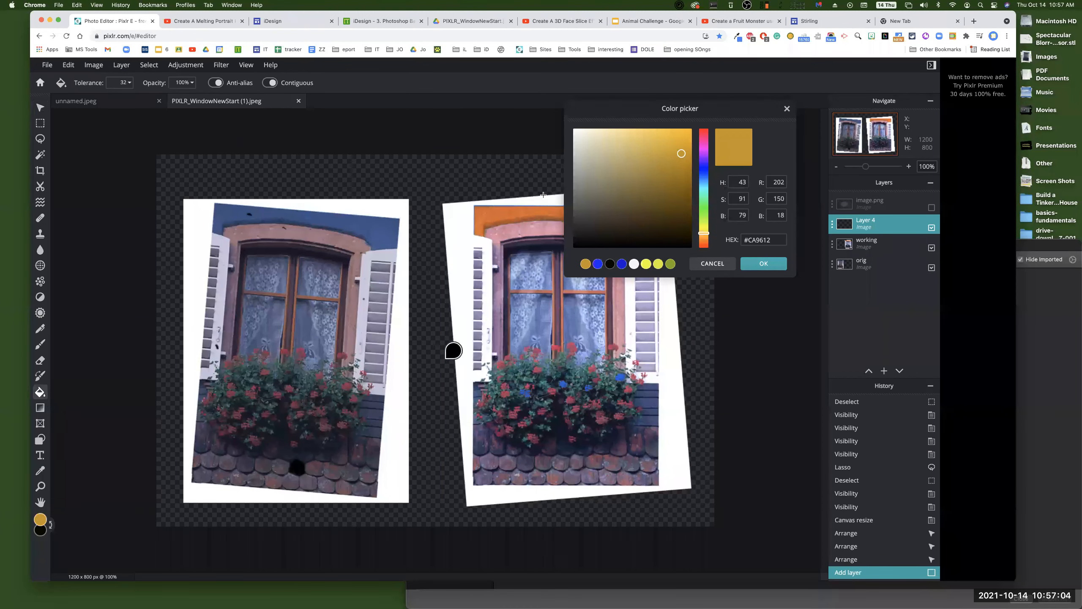
click(575, 130)
click(764, 263)
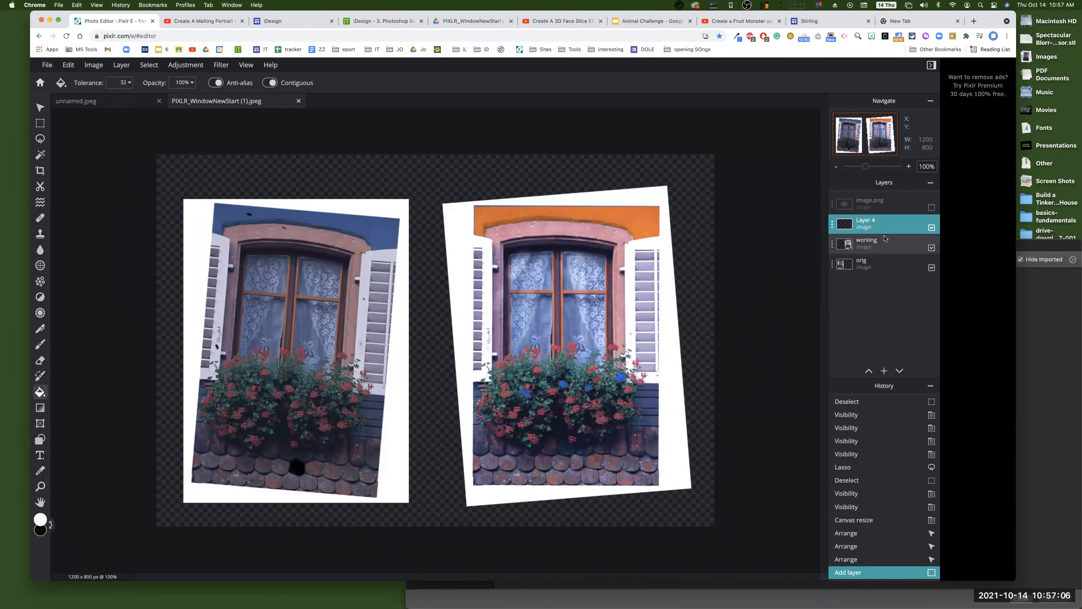
click(302, 179)
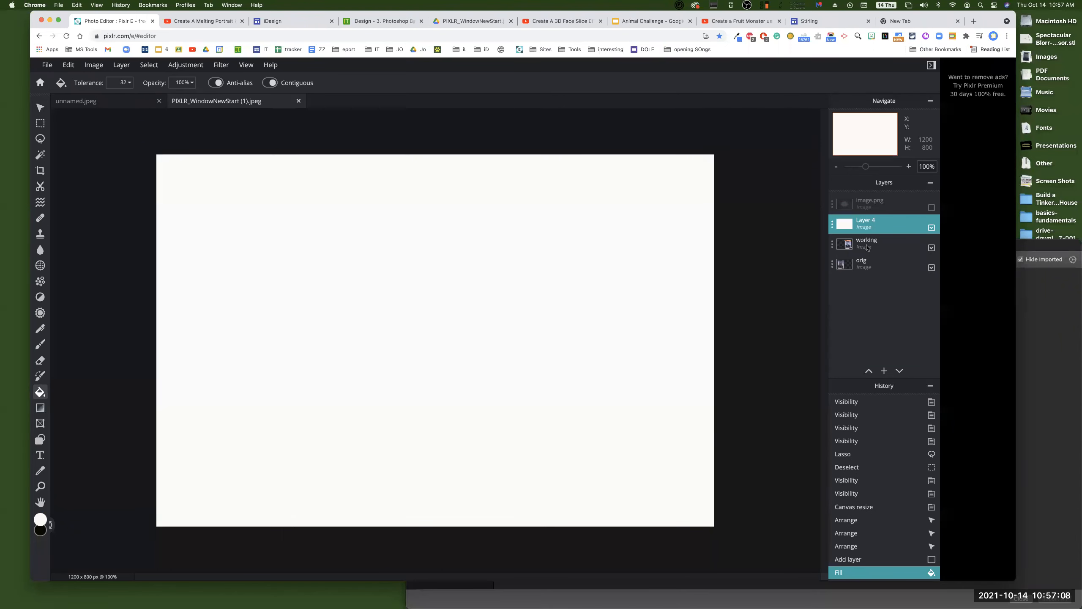
mouse_move(867, 223)
mouse_down()
mouse_move(879, 280)
mouse_move(888, 277)
mouse_up()
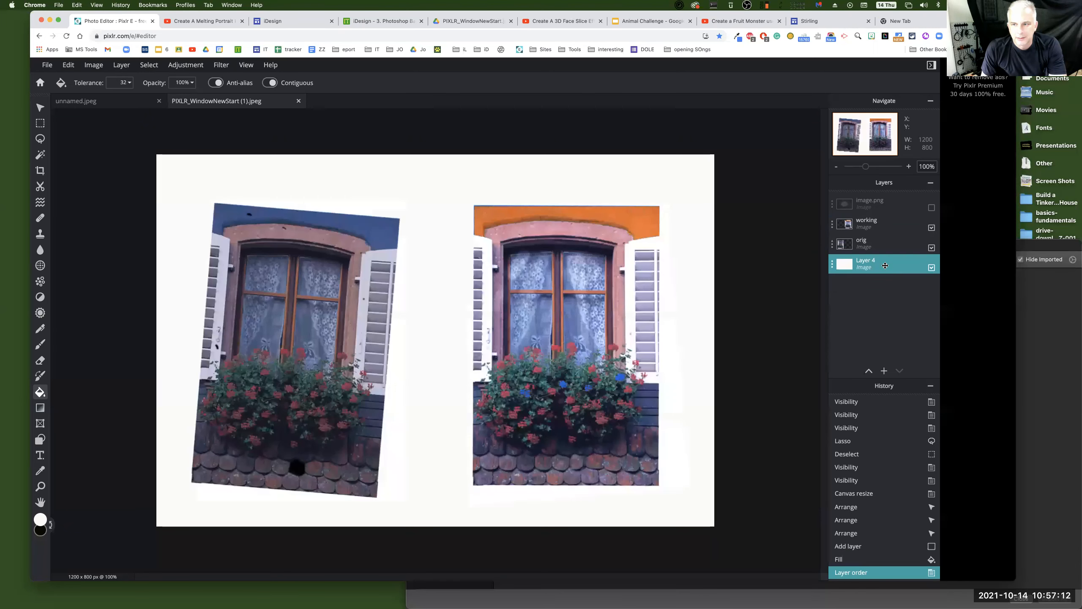
Step: Add a text layer above the white background and move its placeholder text to the canvas's upper edge
click(884, 371)
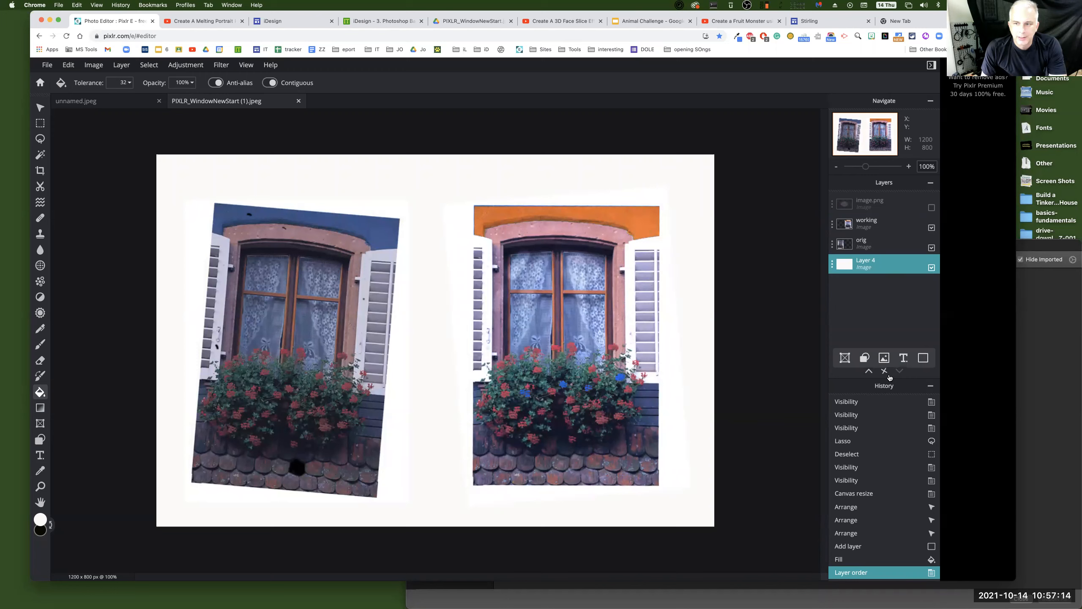
click(904, 357)
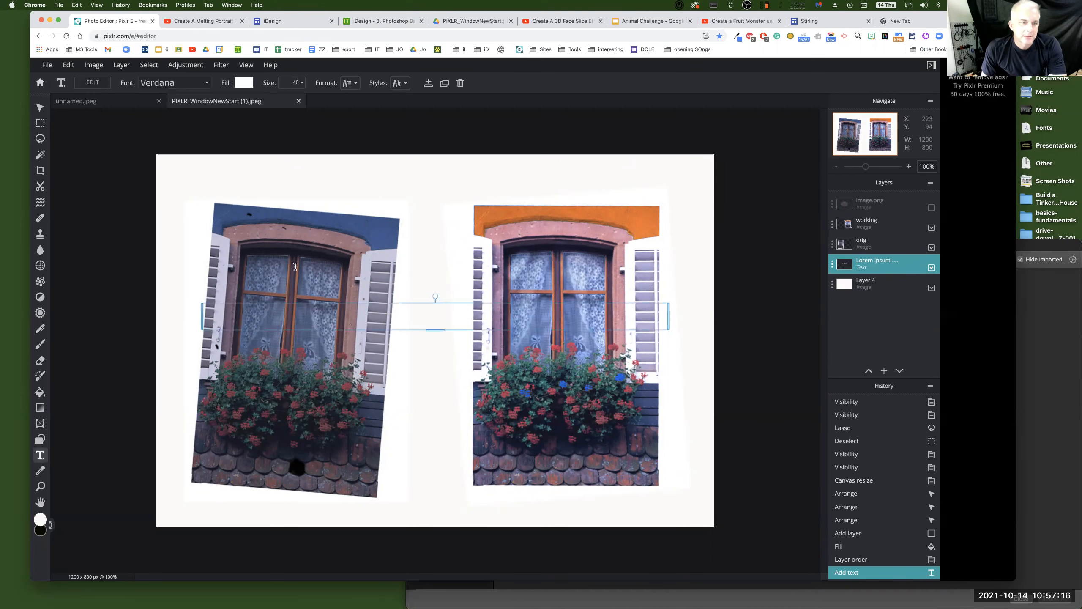
key(g)
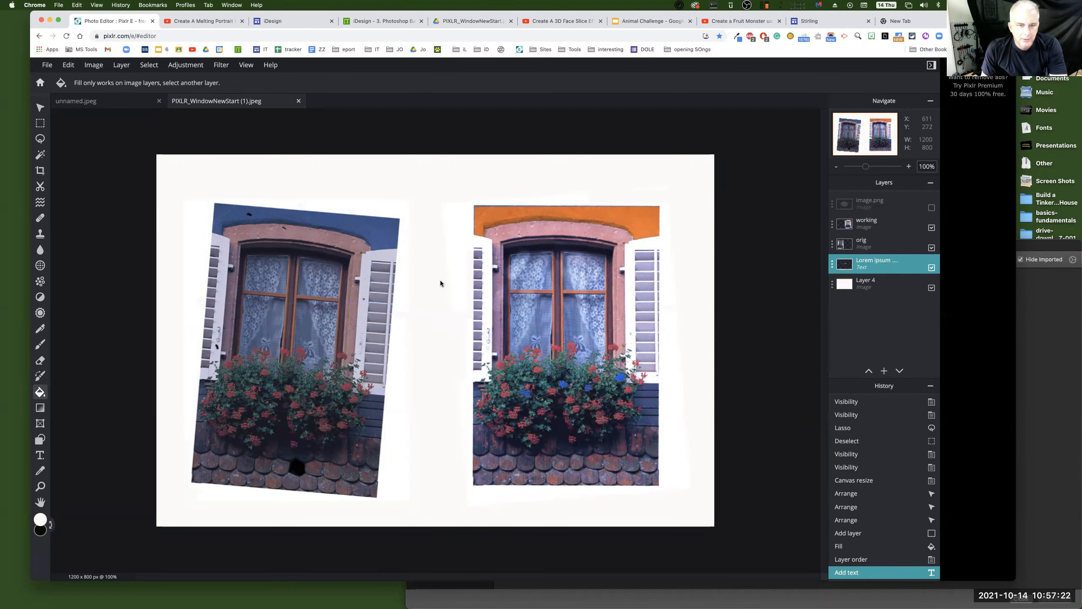
click(40, 455)
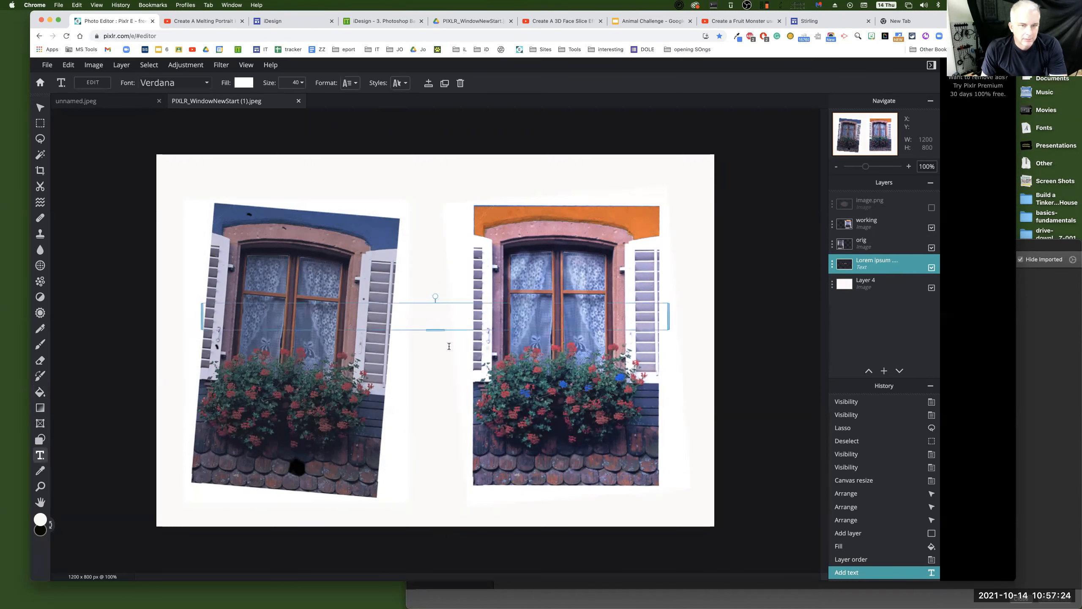
drag(441, 319, 382, 165)
double_click(382, 166)
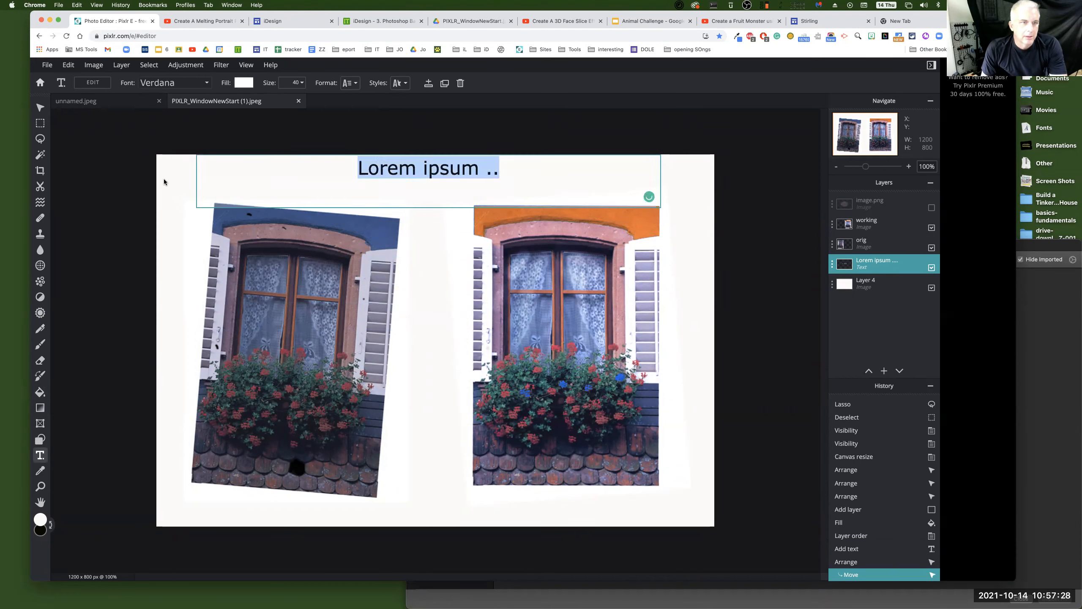
Step: Set the placeholder text's fill colour to red #B22A2A
click(51, 525)
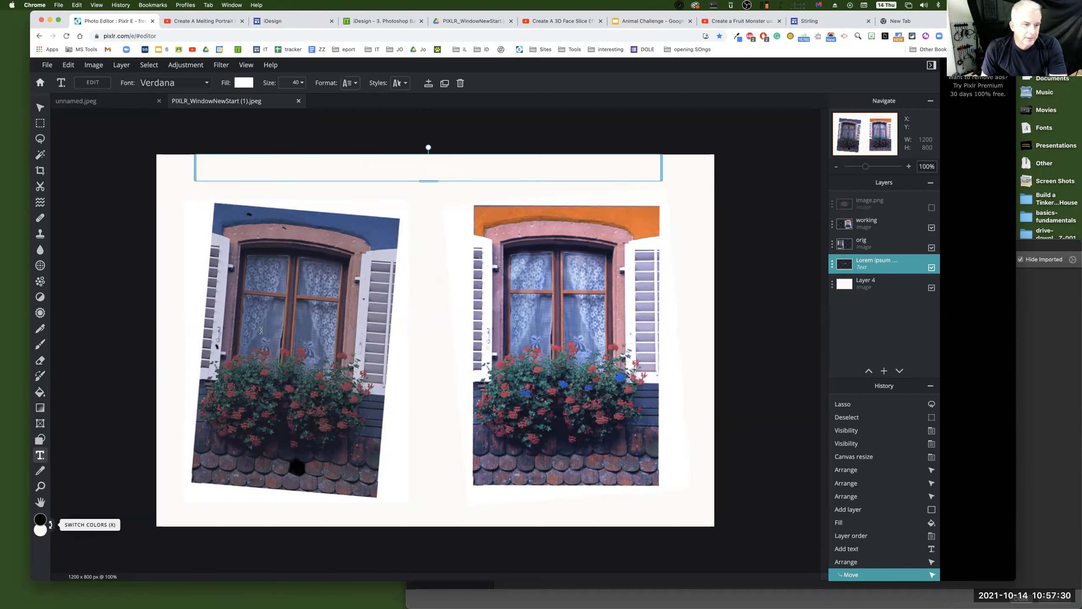
double_click(414, 169)
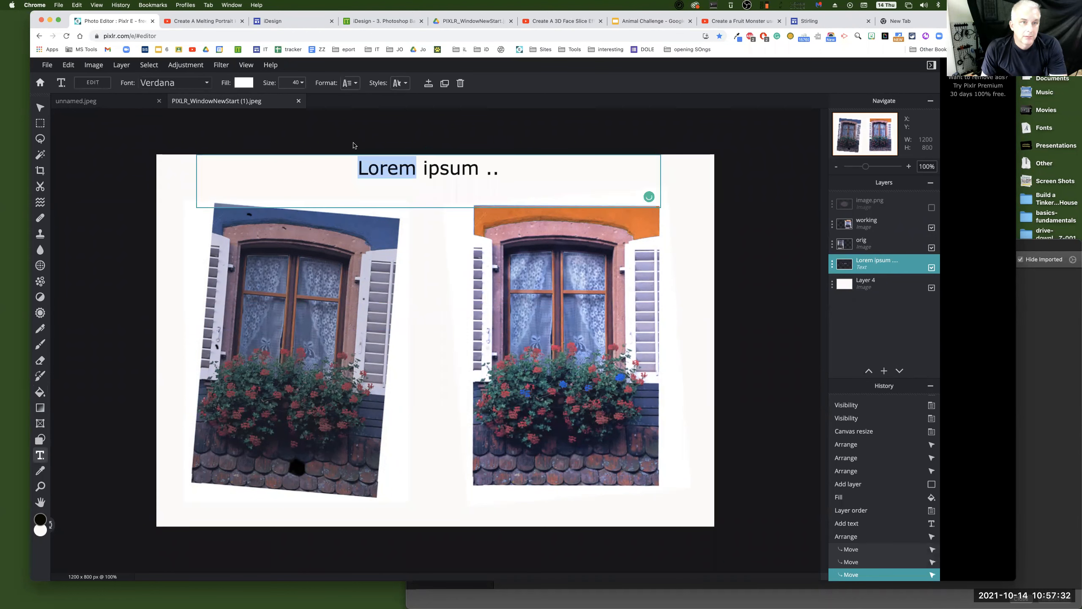
click(246, 84)
click(280, 154)
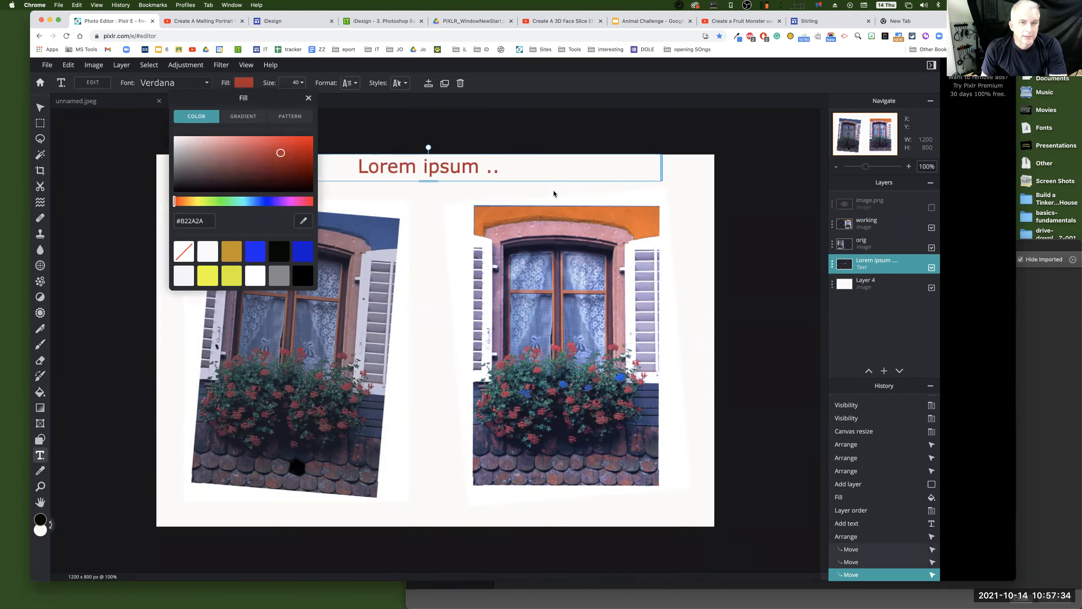
click(518, 182)
Step: Move the red text above the original window photo and deselect it
drag(460, 166, 348, 181)
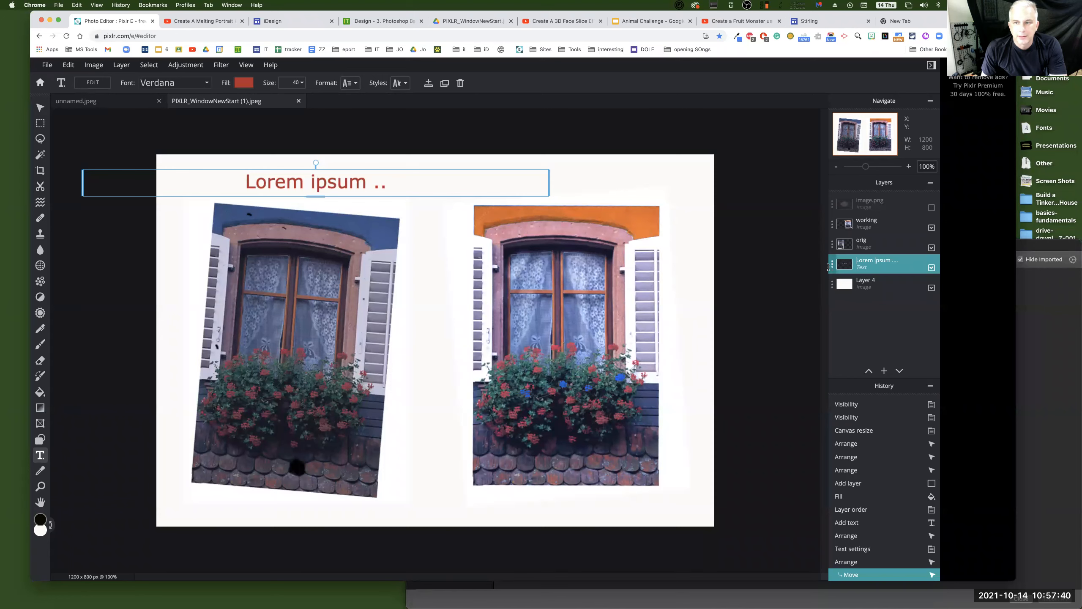
click(832, 266)
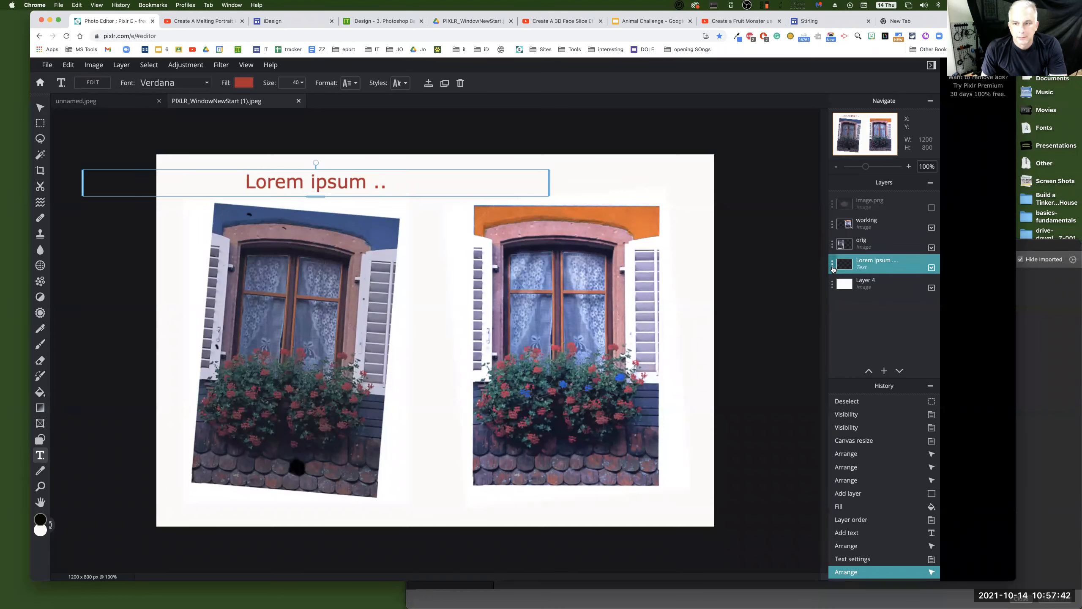
click(562, 181)
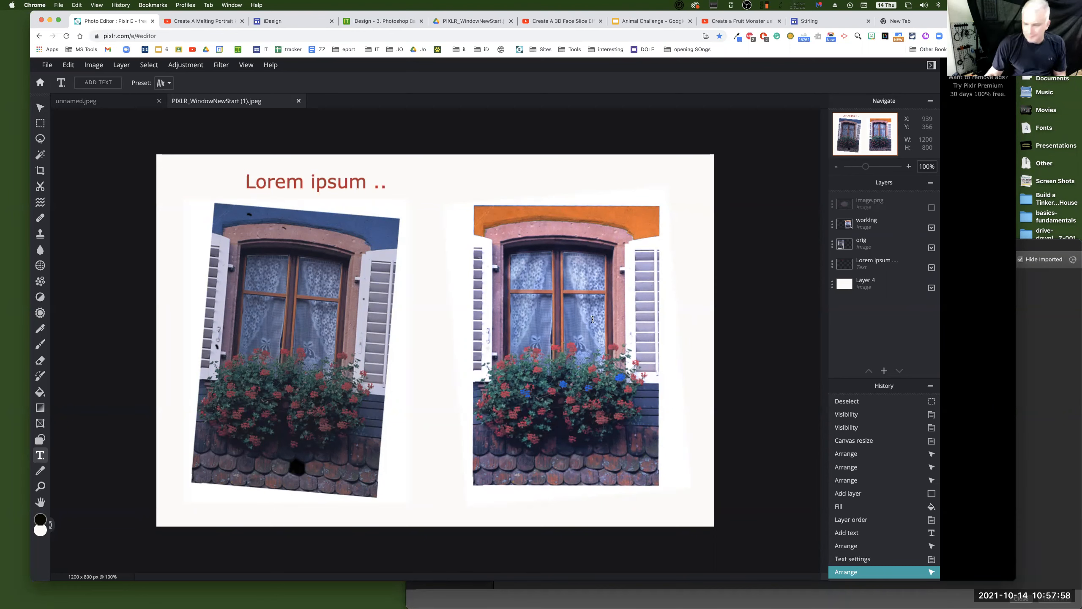
click(41, 170)
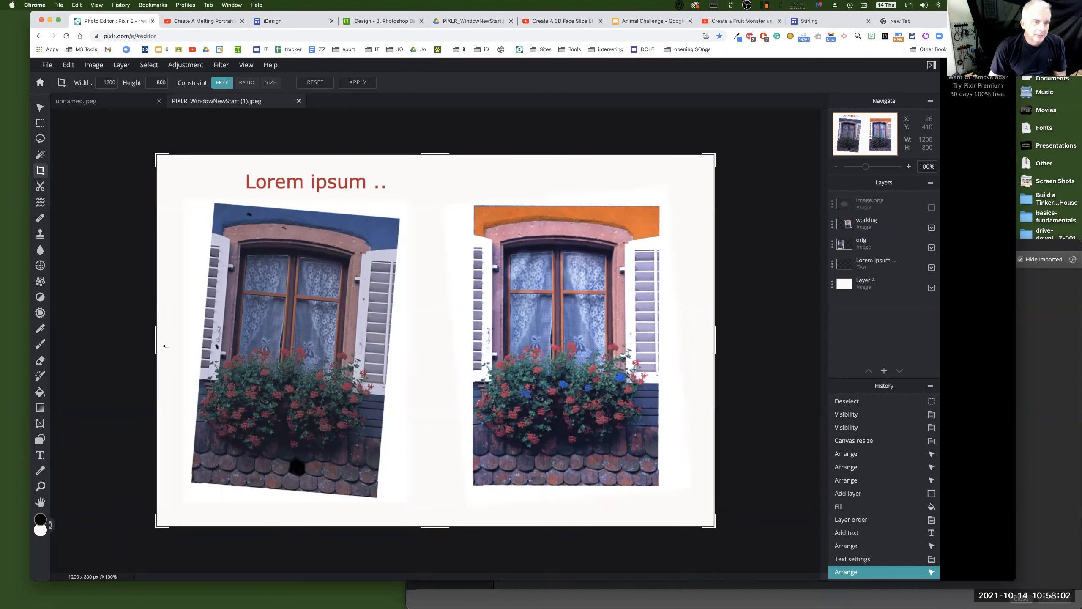
Step: Save the composition to Downloads as a JPG named "window b and a" at 100% quality
click(47, 66)
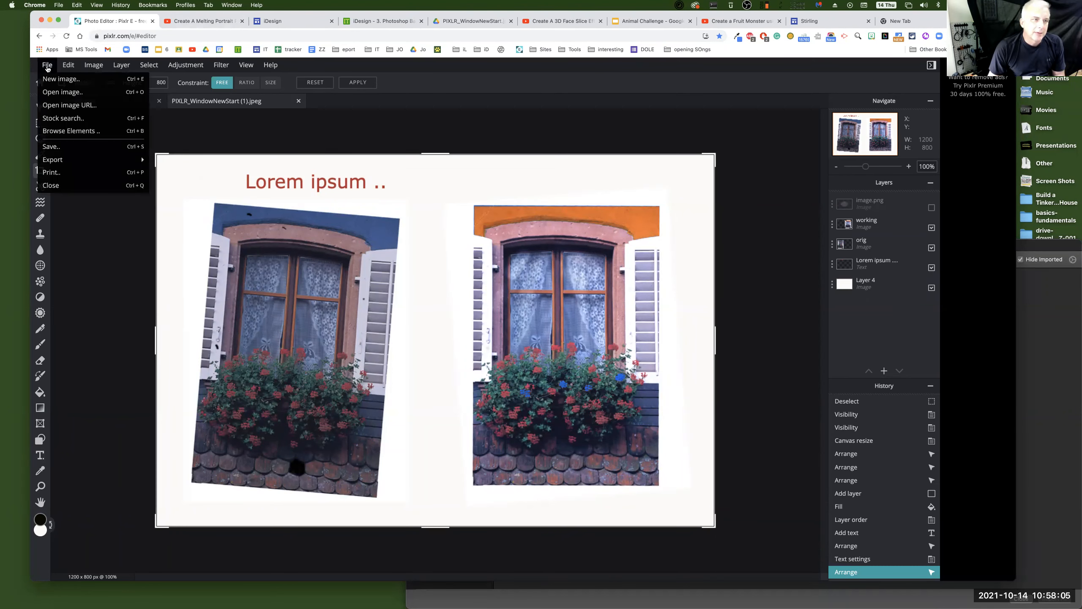
click(79, 146)
drag(768, 228, 832, 233)
drag(762, 147, 636, 140)
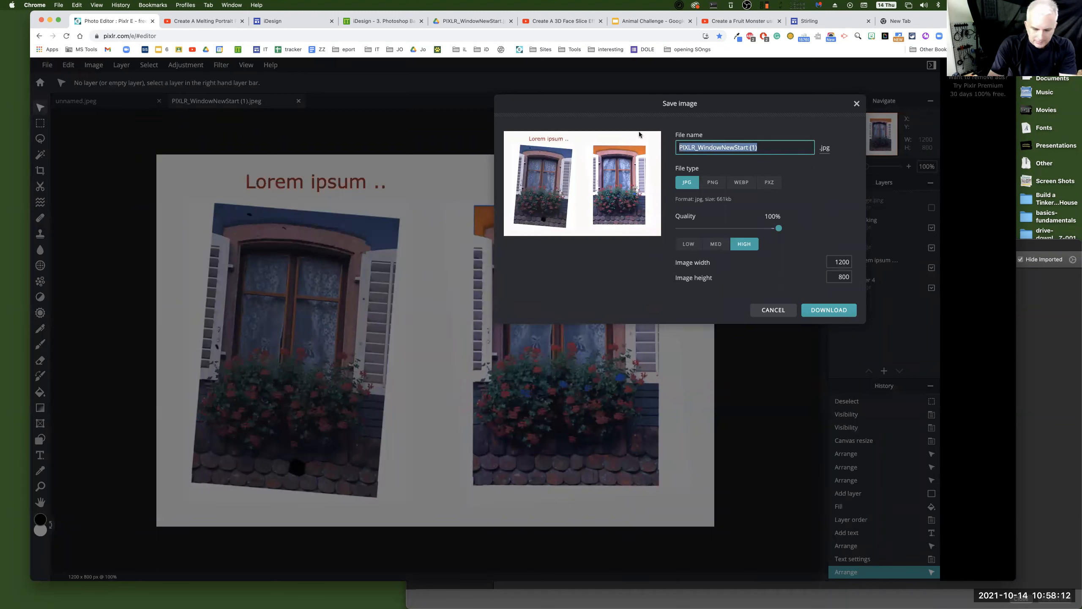
text(window b and a)
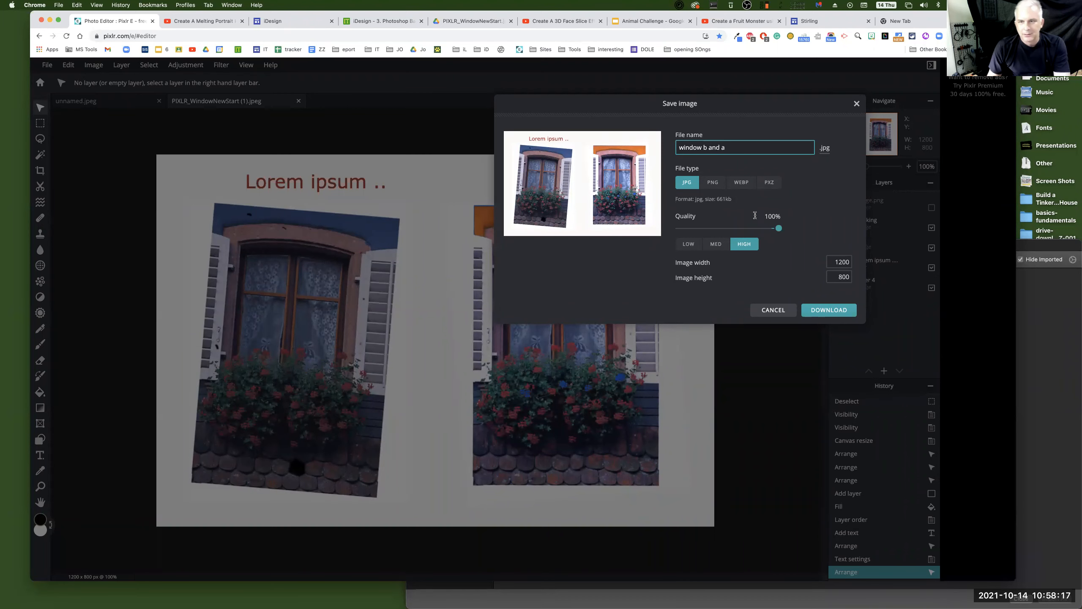
click(840, 315)
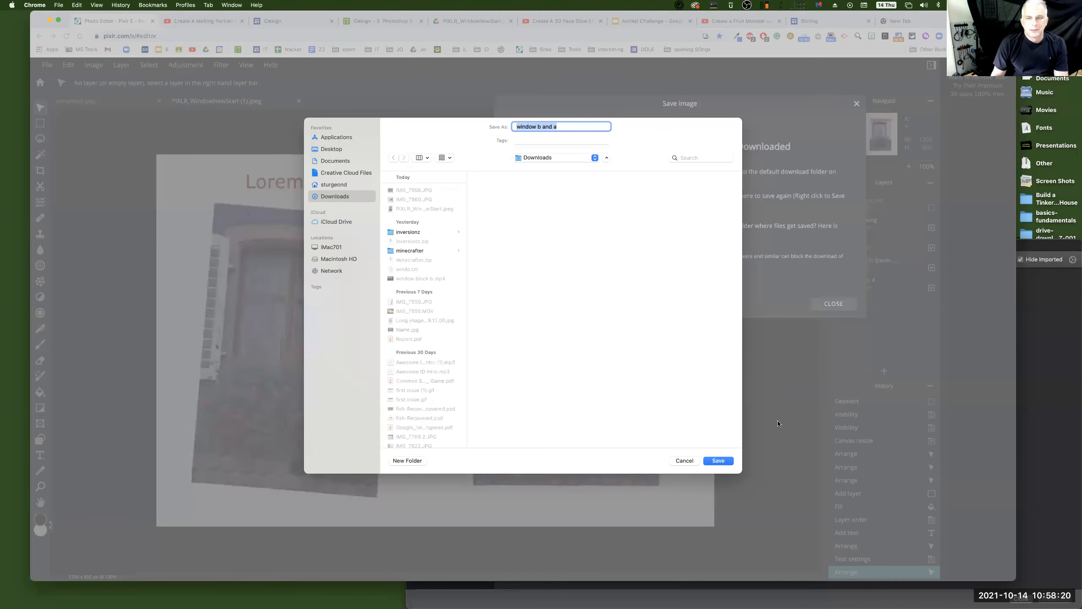
click(720, 460)
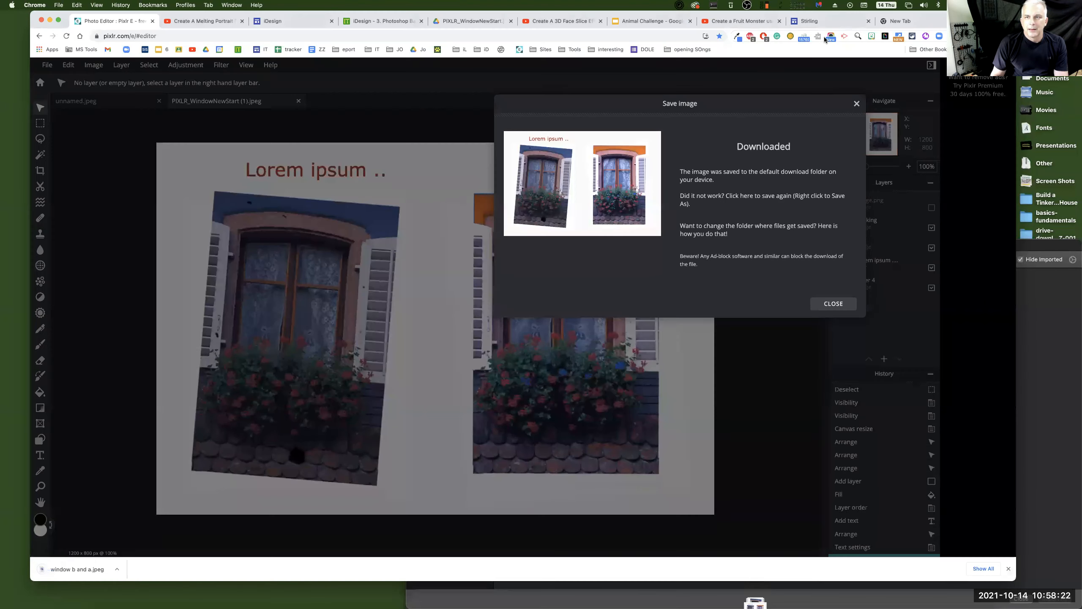
Step: Switch to the Stirling Google Sites page, insert window b and a.jpeg below the chicken nugget caption, and enlarge it
click(809, 21)
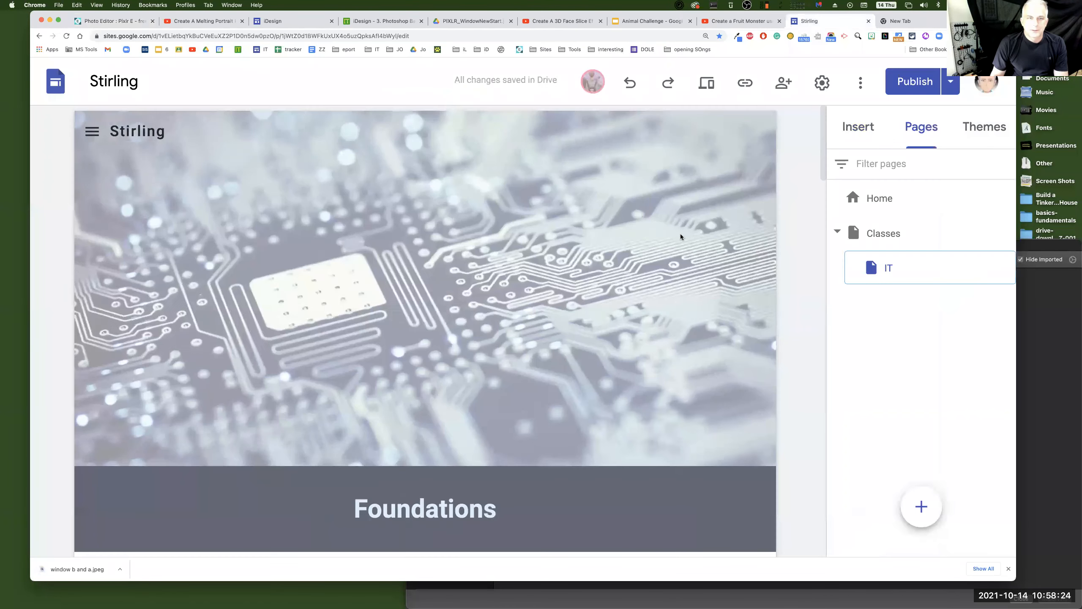
scroll(617, 317, down, 10)
scroll(622, 318, down, 5)
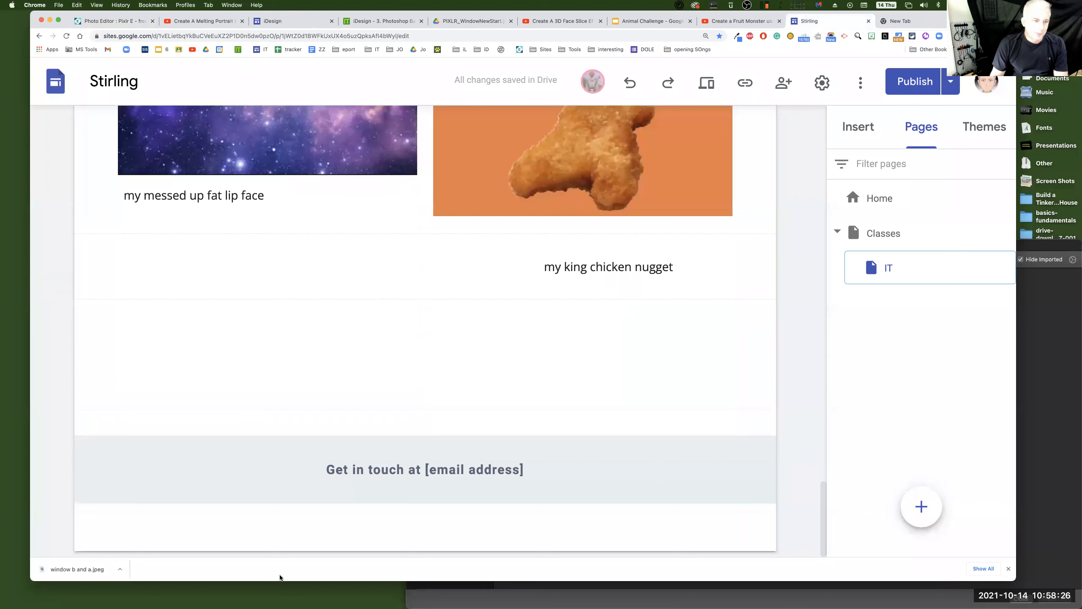
drag(81, 569, 331, 371)
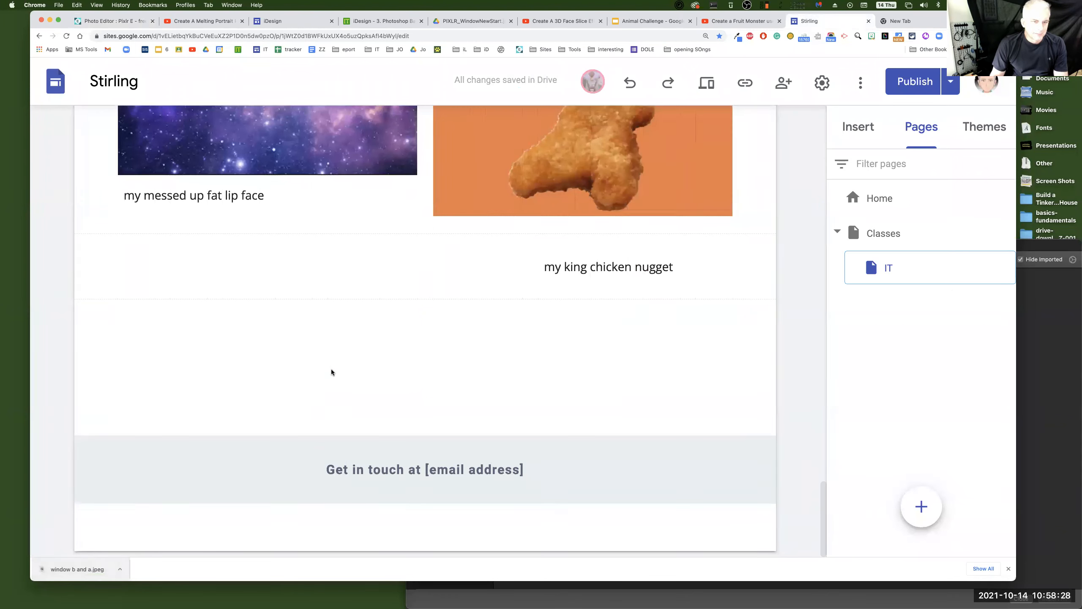
drag(313, 312, 695, 448)
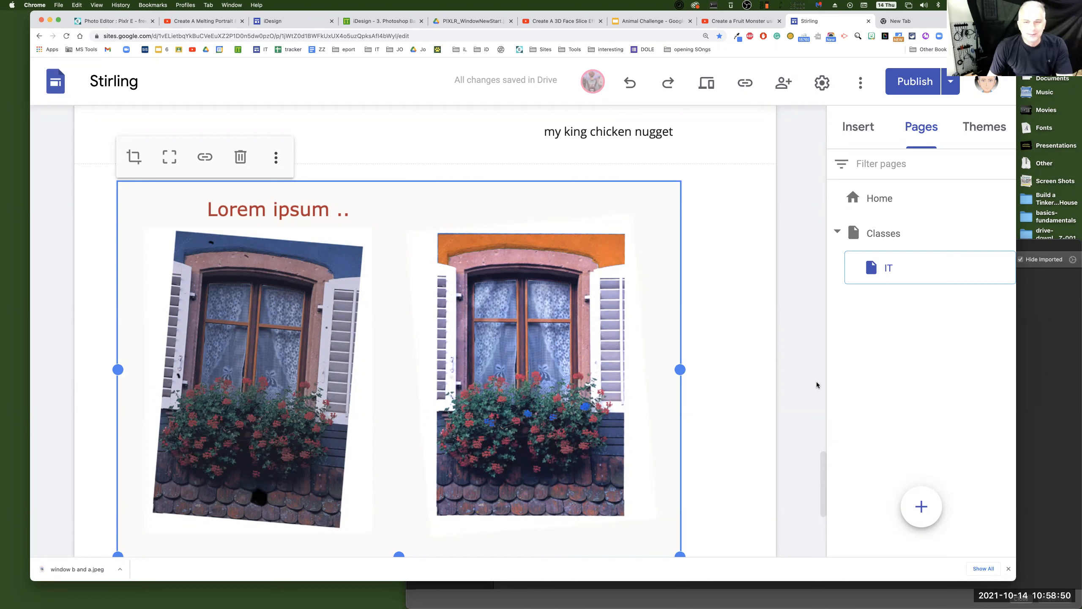
Step: Look over the inserted window image and the two earlier images in the page's Pixlr section
click(725, 419)
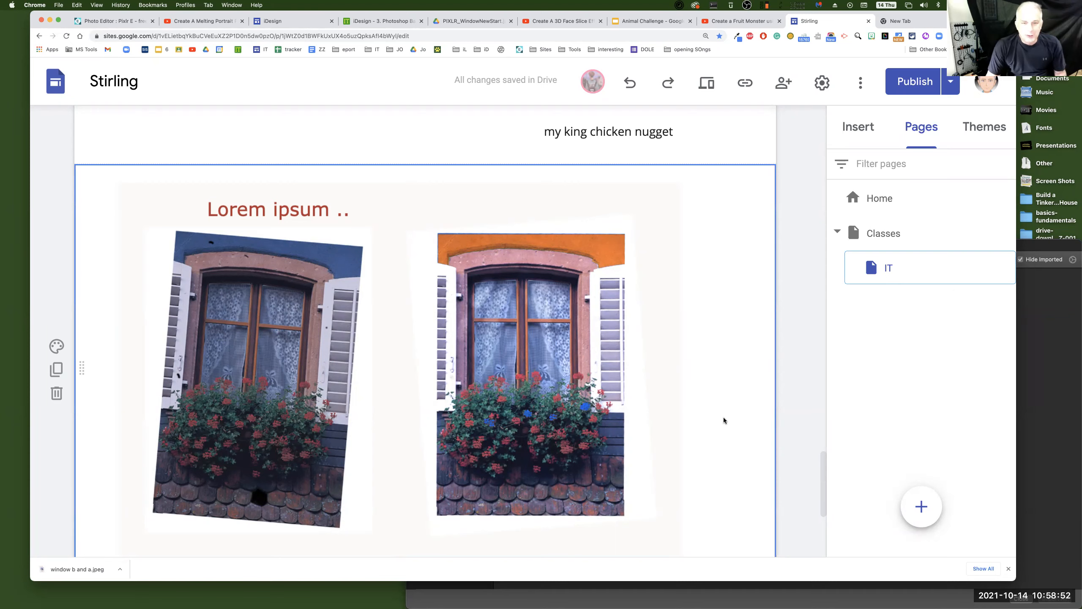
scroll(595, 319, up, 6)
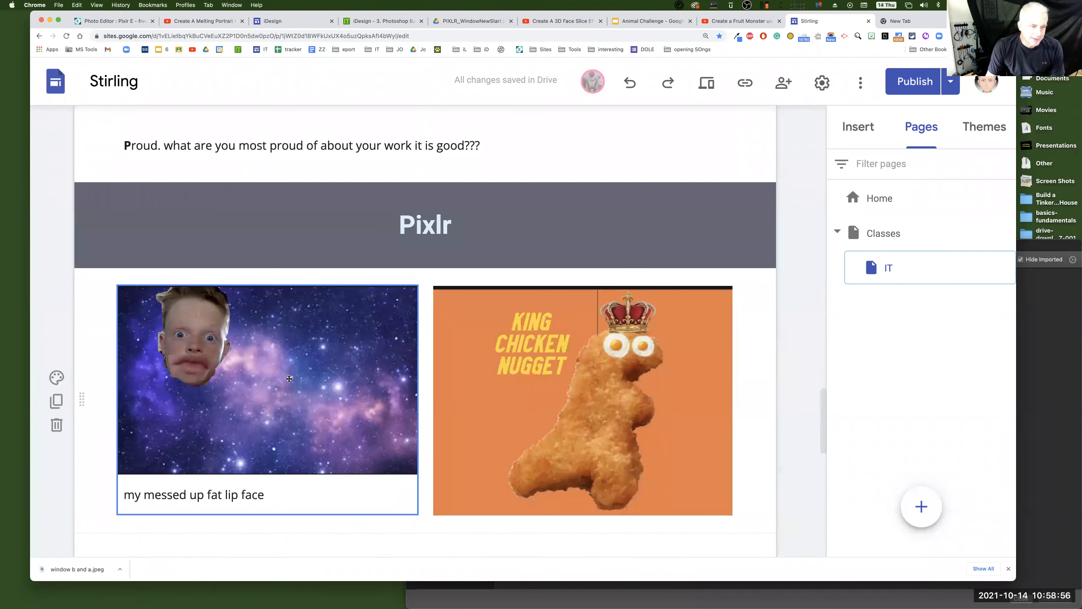
click(312, 419)
click(594, 408)
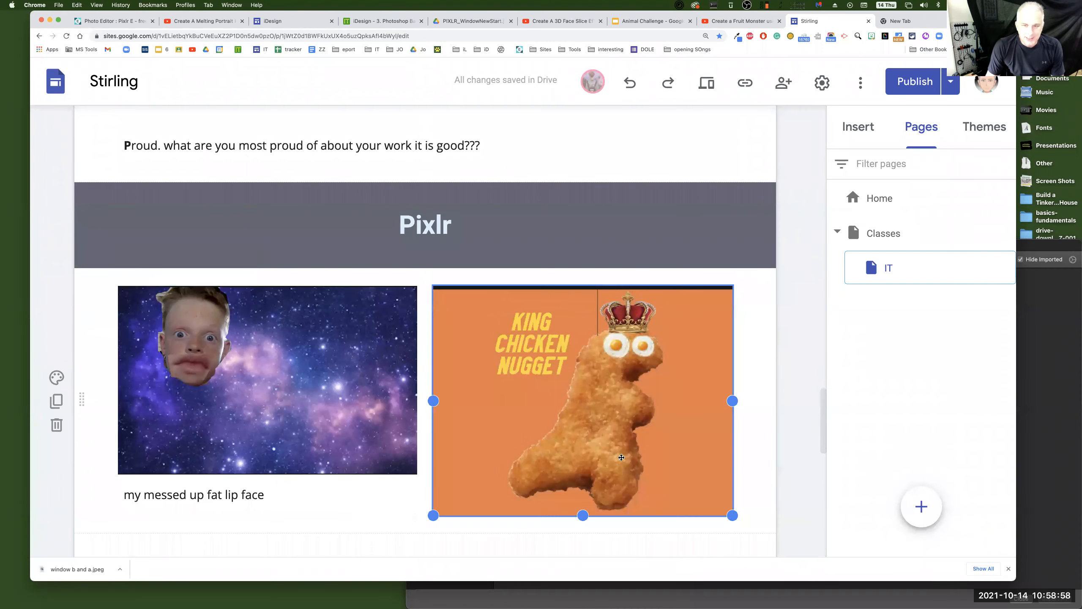